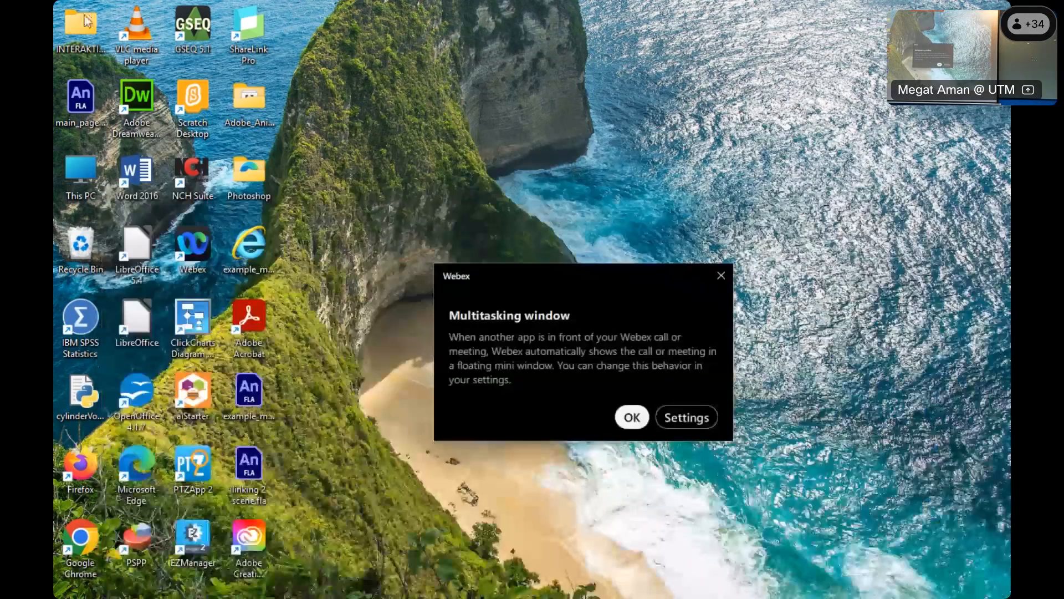
- Check the drives listed under This PC in File Explorer
double_click(84, 16)
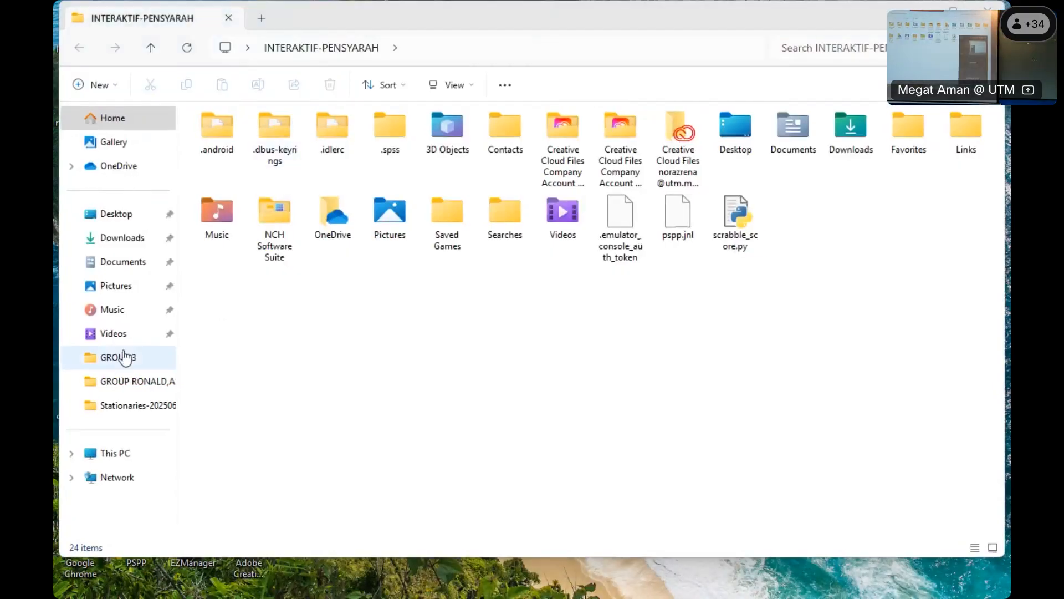
click(116, 453)
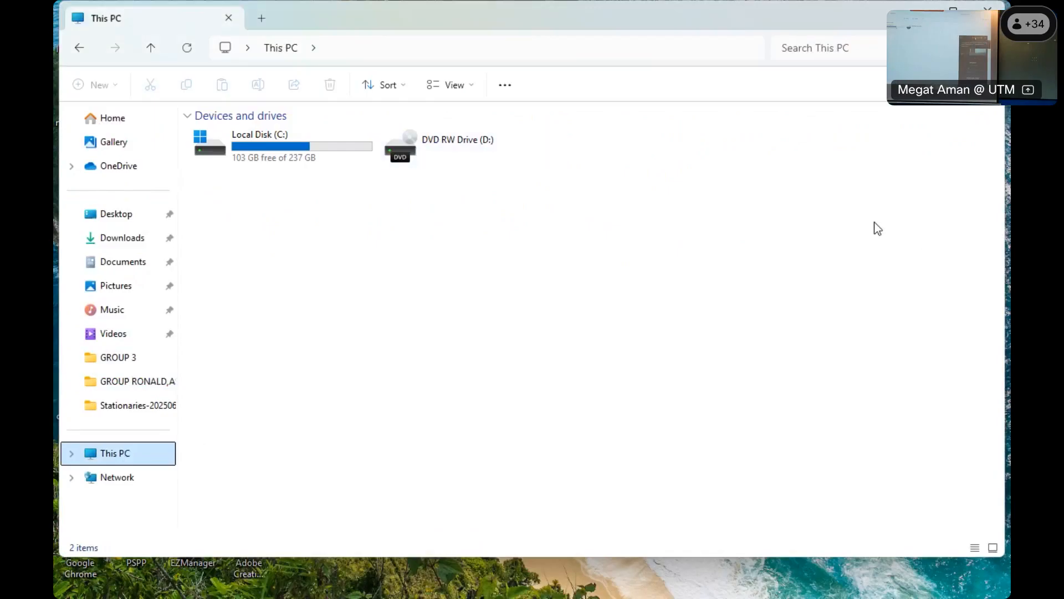
click(828, 218)
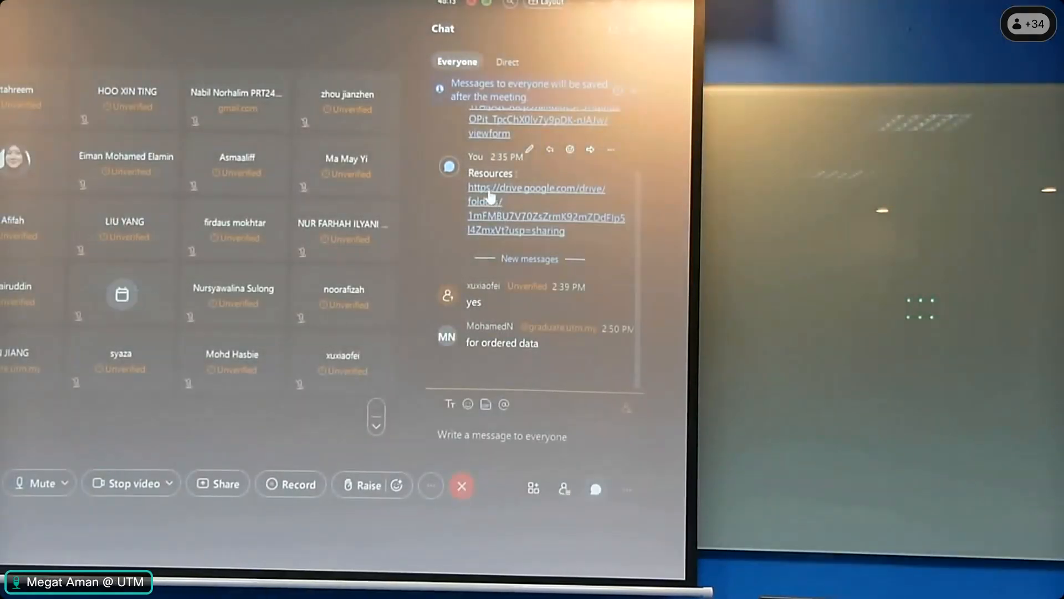
- Download Exercise.xlsx from the shared Google Drive resources link in the meeting chat and open it in a maximized Excel window
click(490, 194)
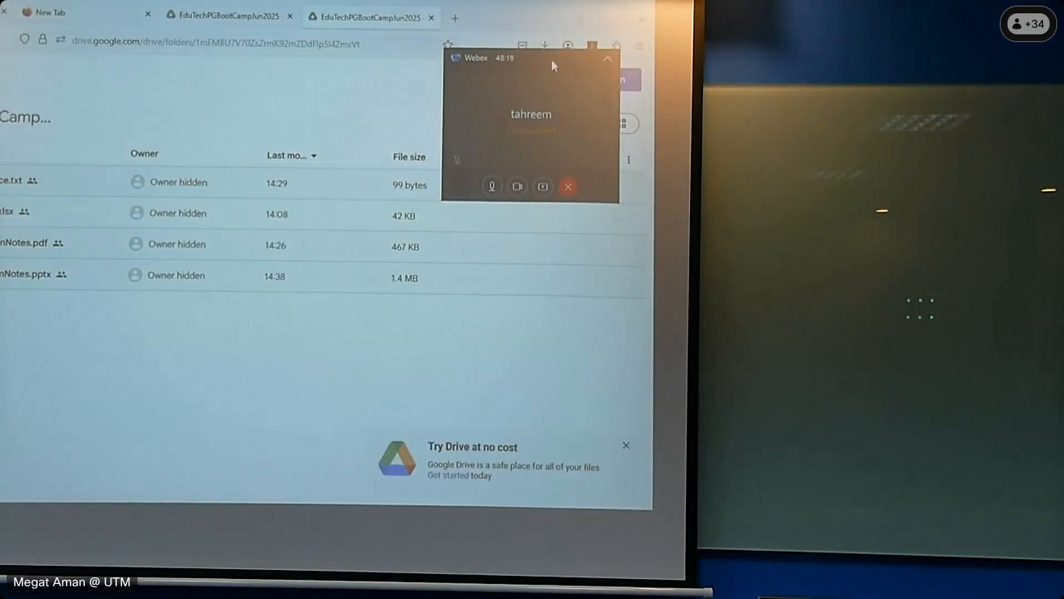
drag(525, 56, 504, 22)
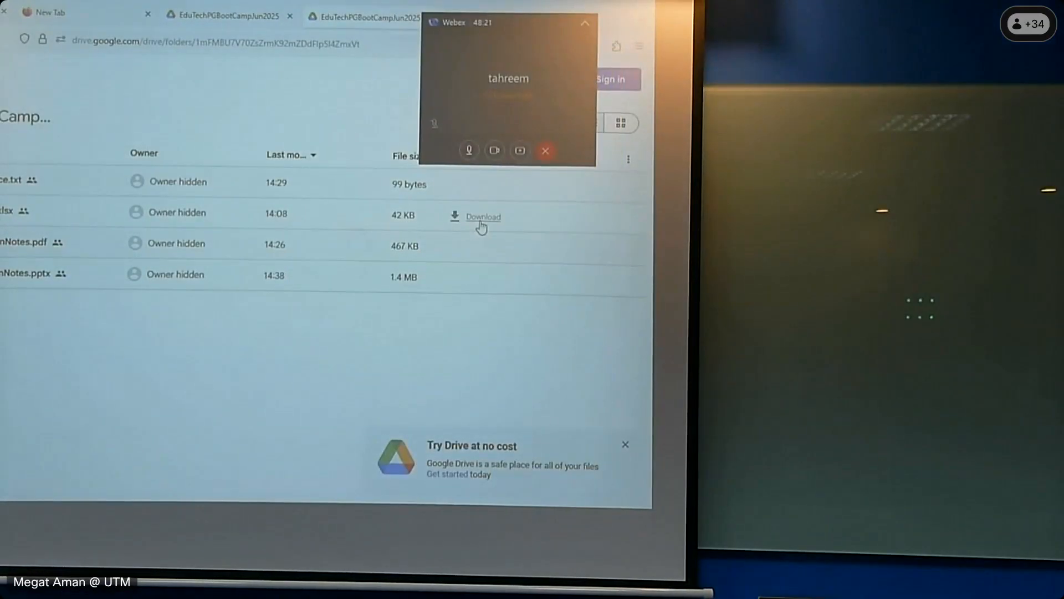
click(482, 219)
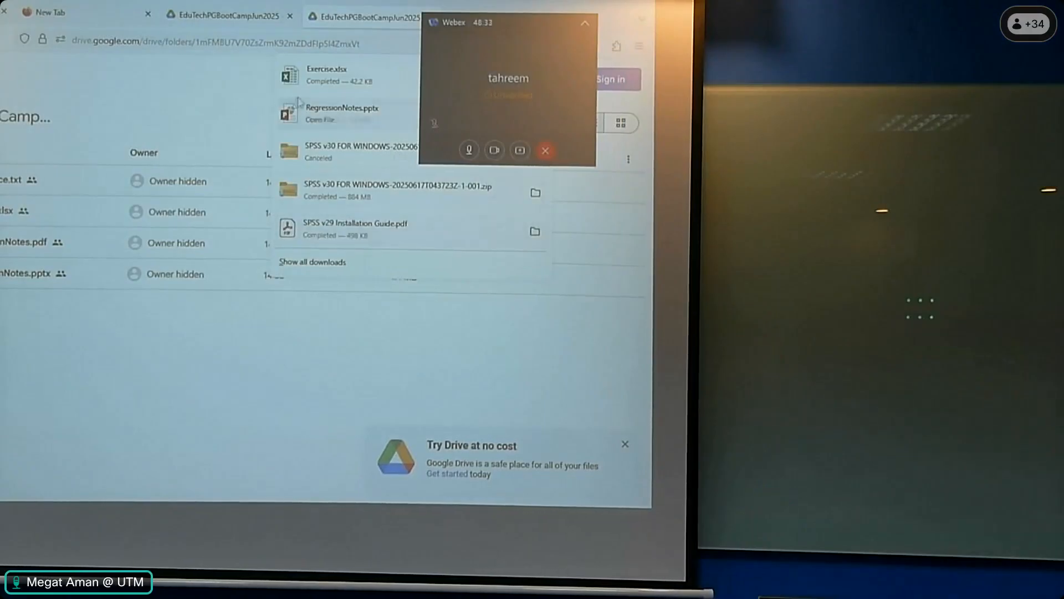
click(327, 82)
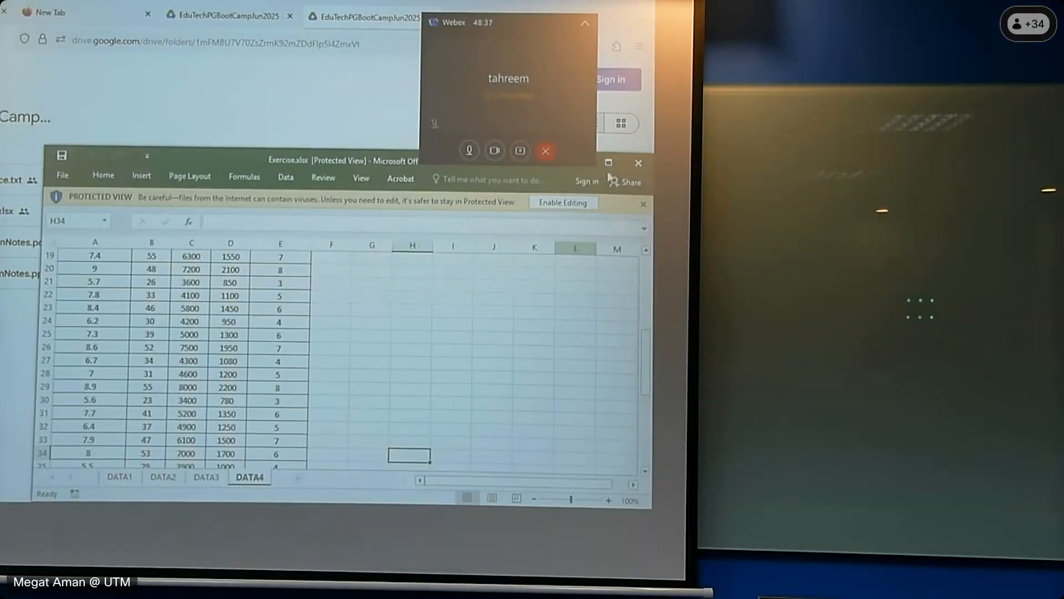
click(608, 164)
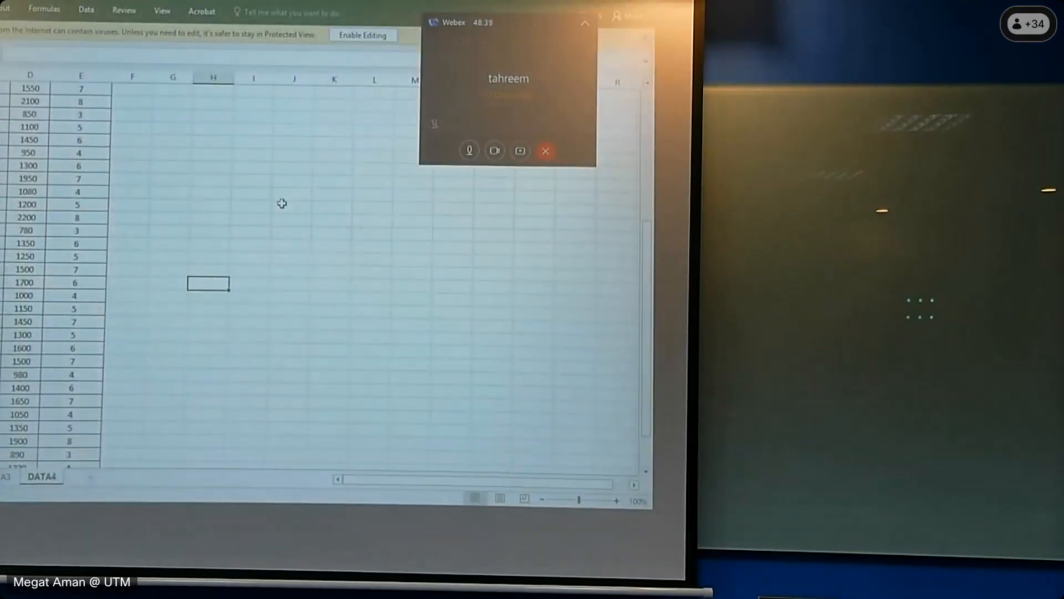
- Examine the exercise workbook's DATA4 worksheet from its last rows up to the column headings
scroll(61, 244, up, 2)
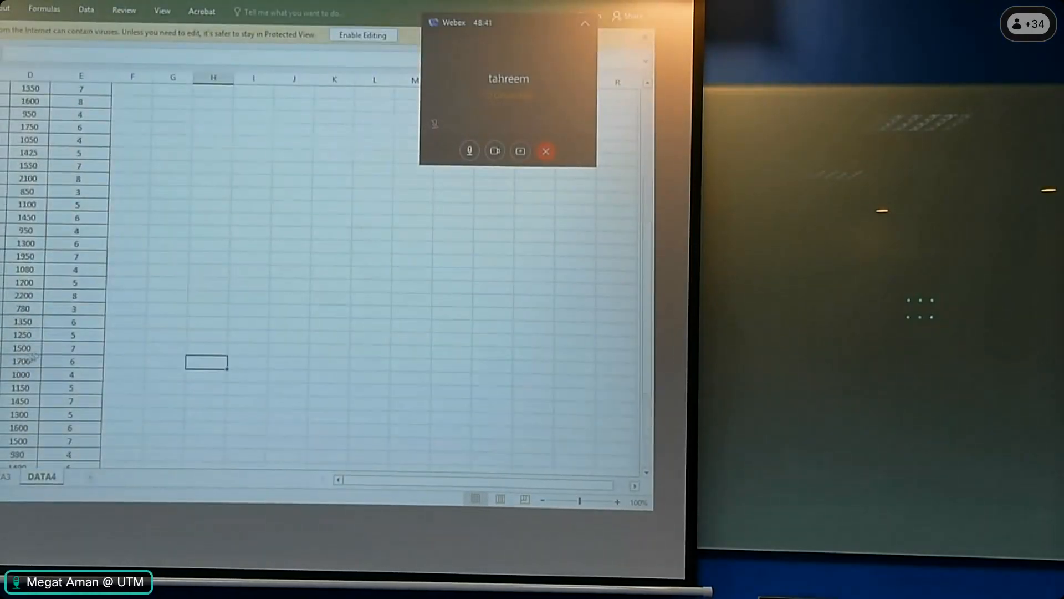
click(1, 475)
click(4, 476)
click(42, 477)
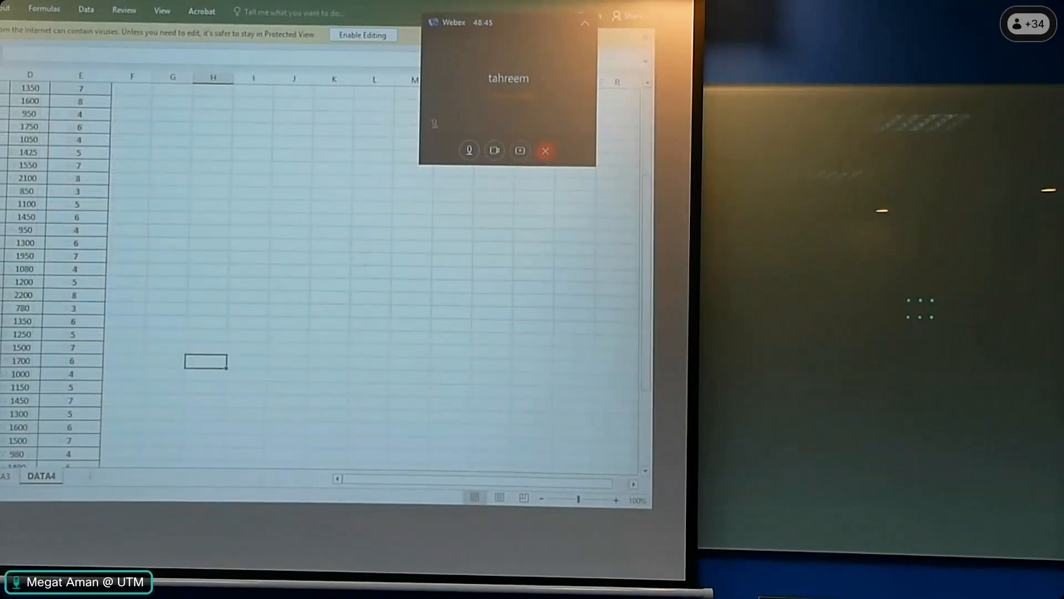
click(1, 475)
scroll(61, 305, down, 7)
click(40, 475)
scroll(201, 310, up, 3)
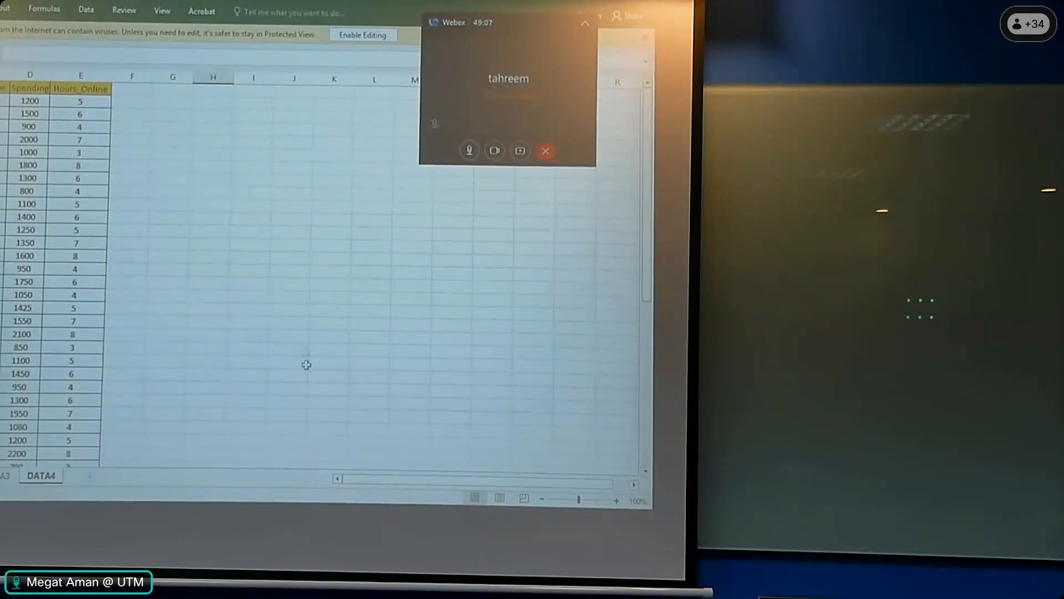
- Switch to IBM SPSS Statistics and begin opening a data file, with the file type set to Excel
mouse_move(321, 502)
mouse_move(248, 486)
key(super)
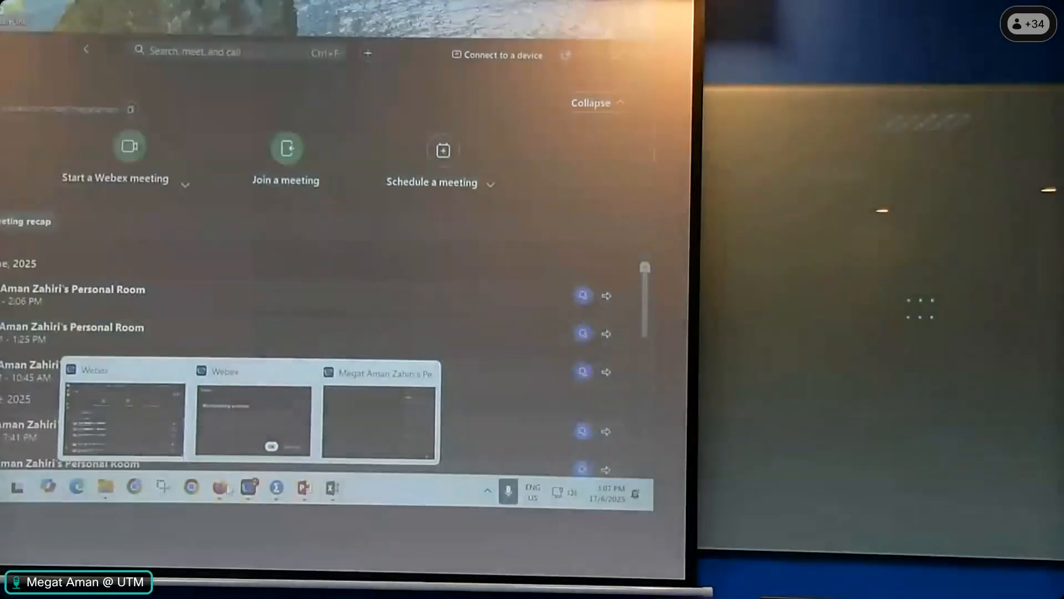
mouse_move(283, 495)
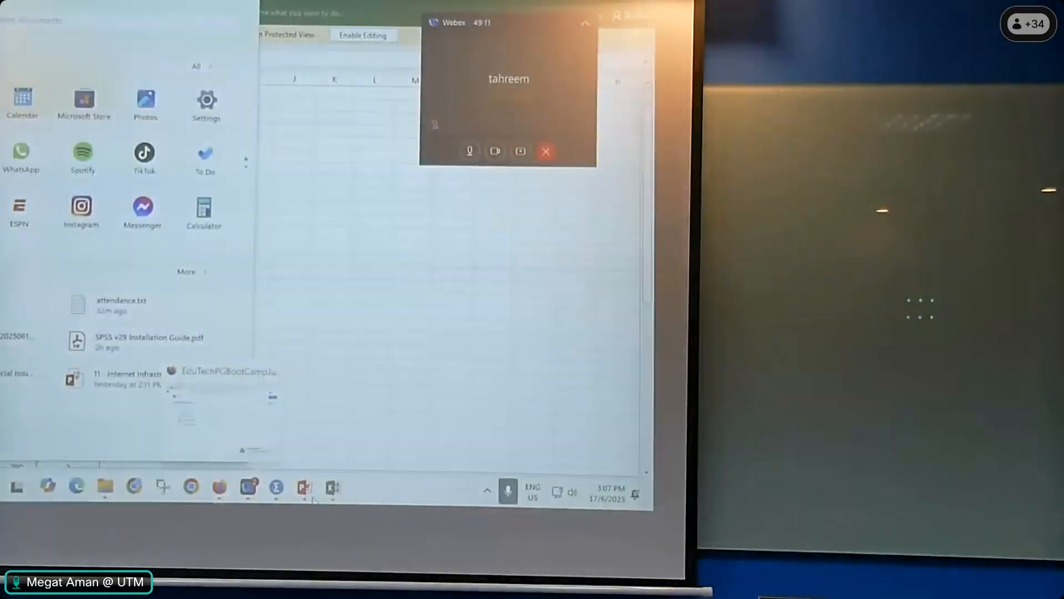
click(249, 411)
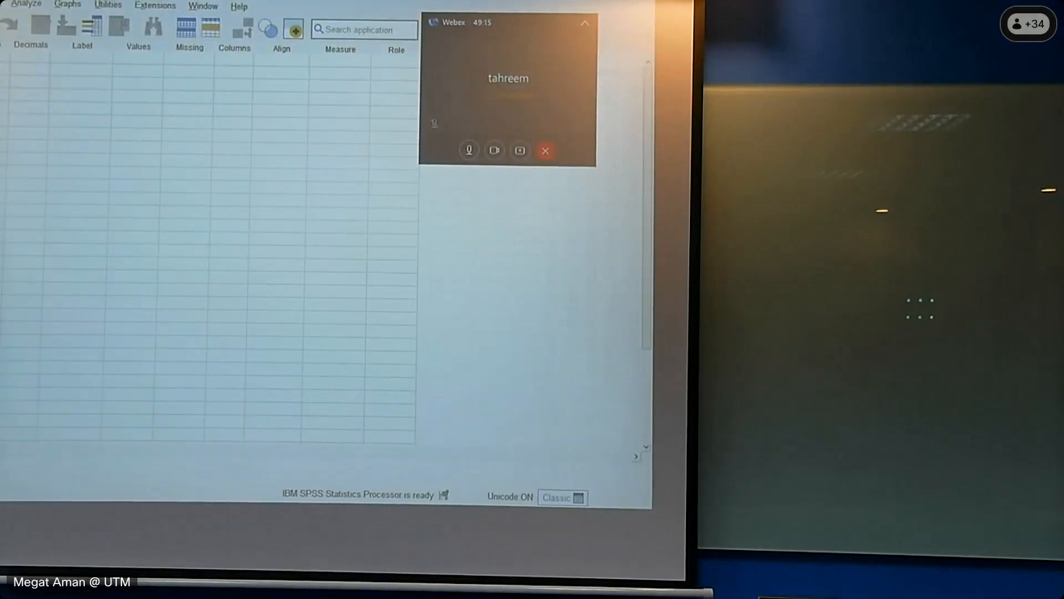
key(ctrl+o)
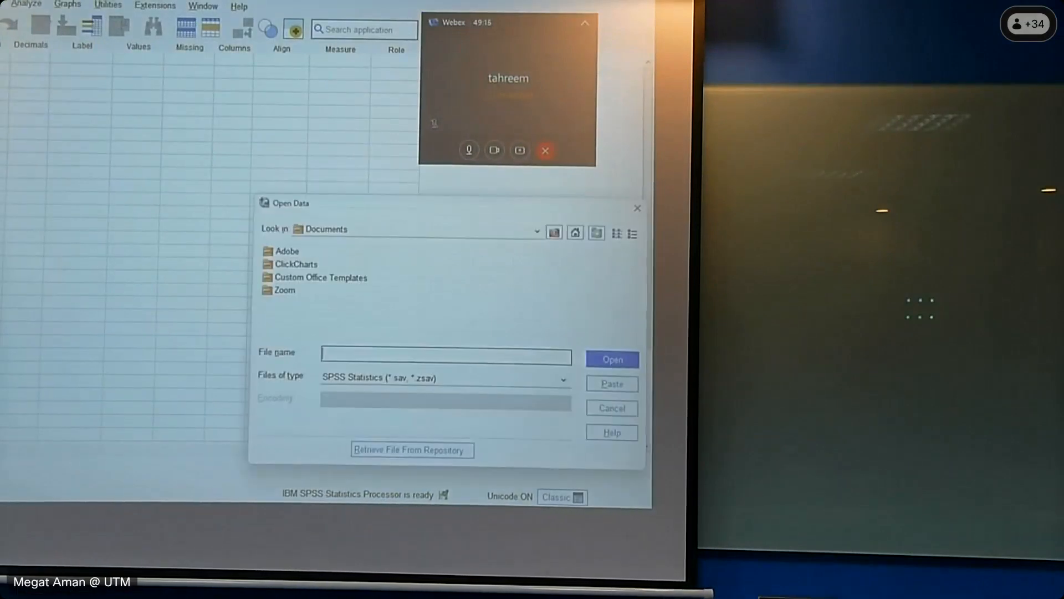
click(418, 380)
click(388, 406)
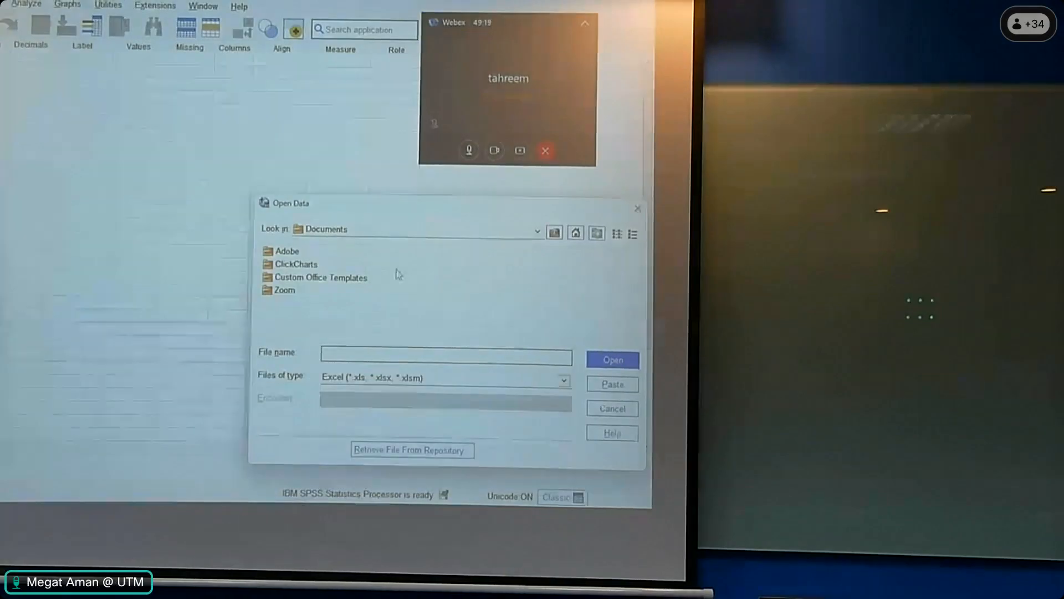
- Open Exercise.xlsx from the Downloads folder as the data source
click(368, 231)
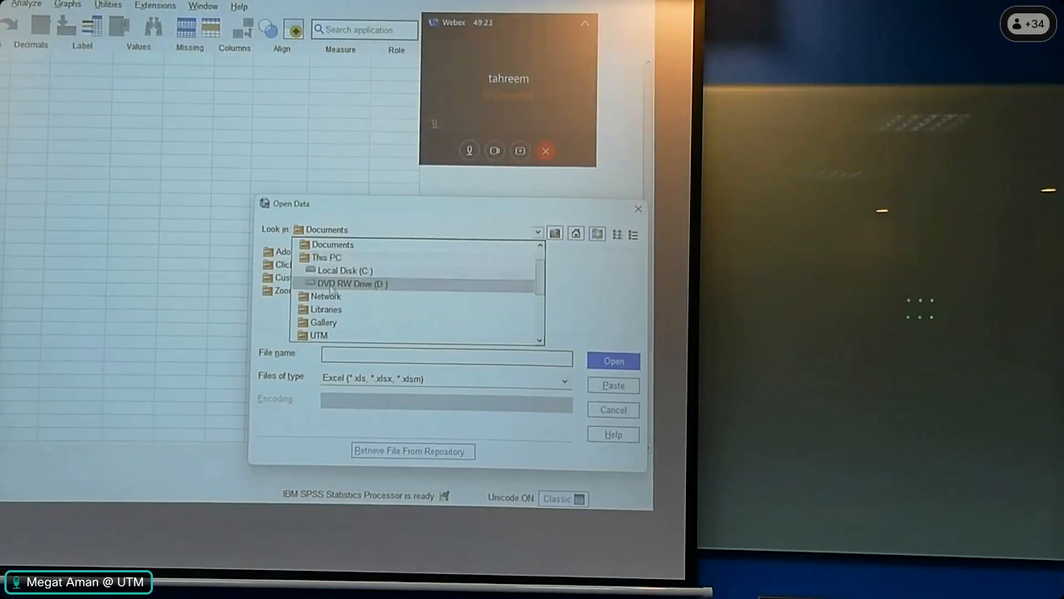
scroll(331, 293, down, 2)
click(333, 309)
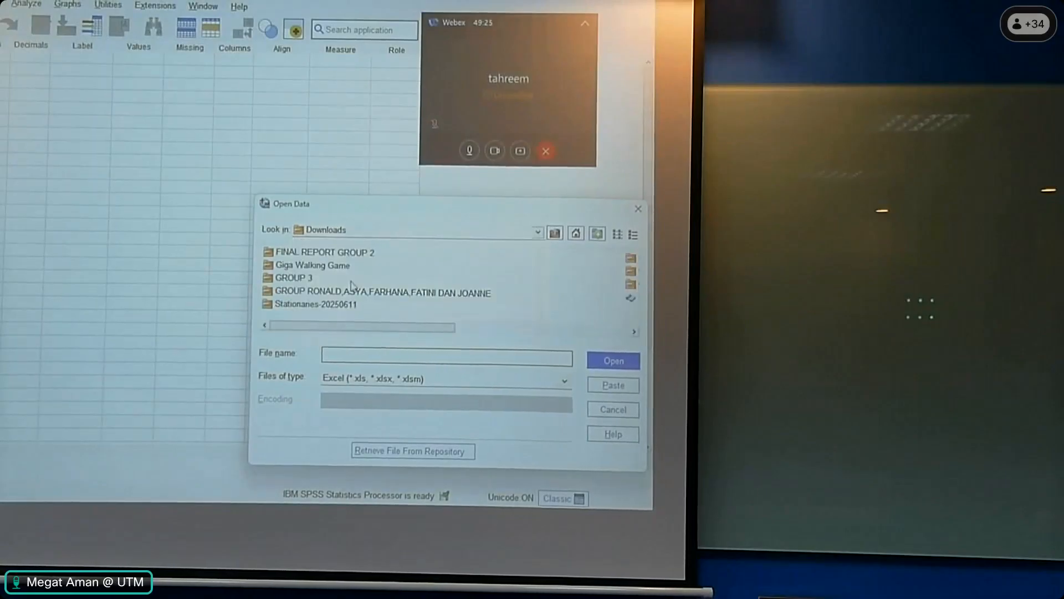
scroll(352, 285, right, 5)
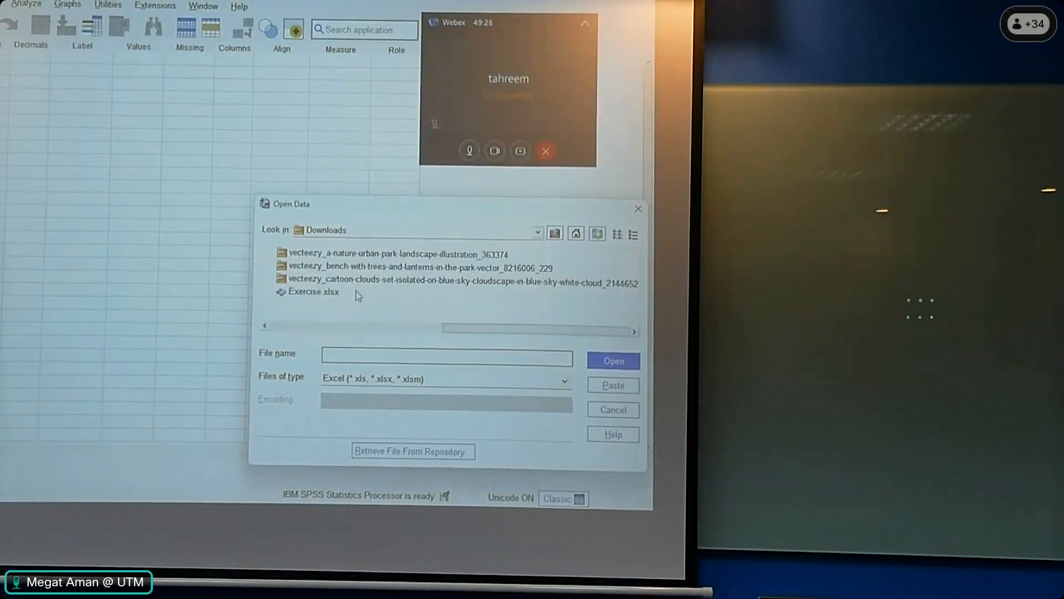
double_click(311, 292)
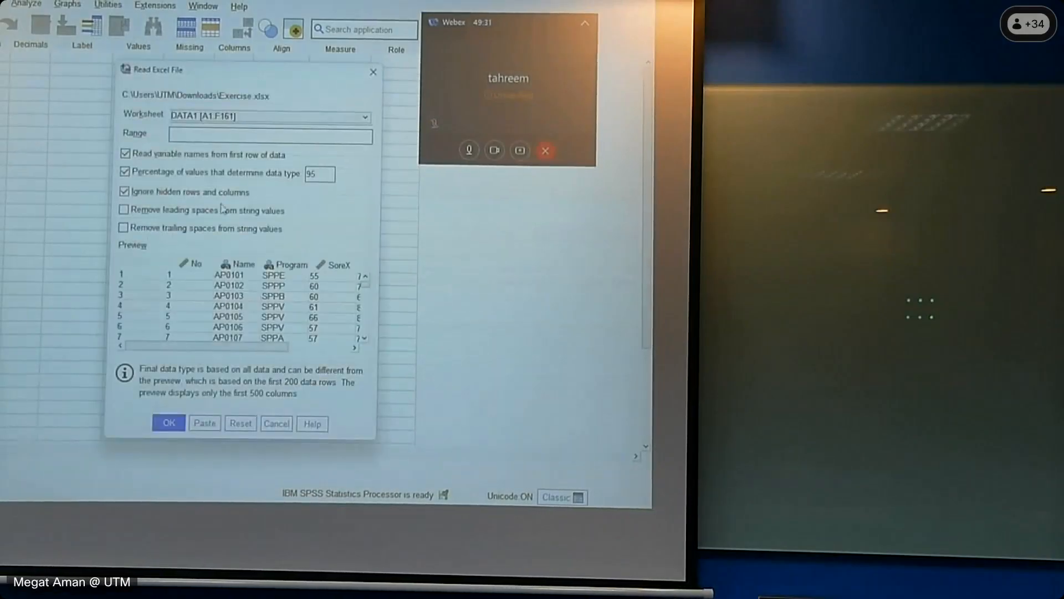
- Import the DATA4 worksheet with variable names read from the first row of data
click(244, 117)
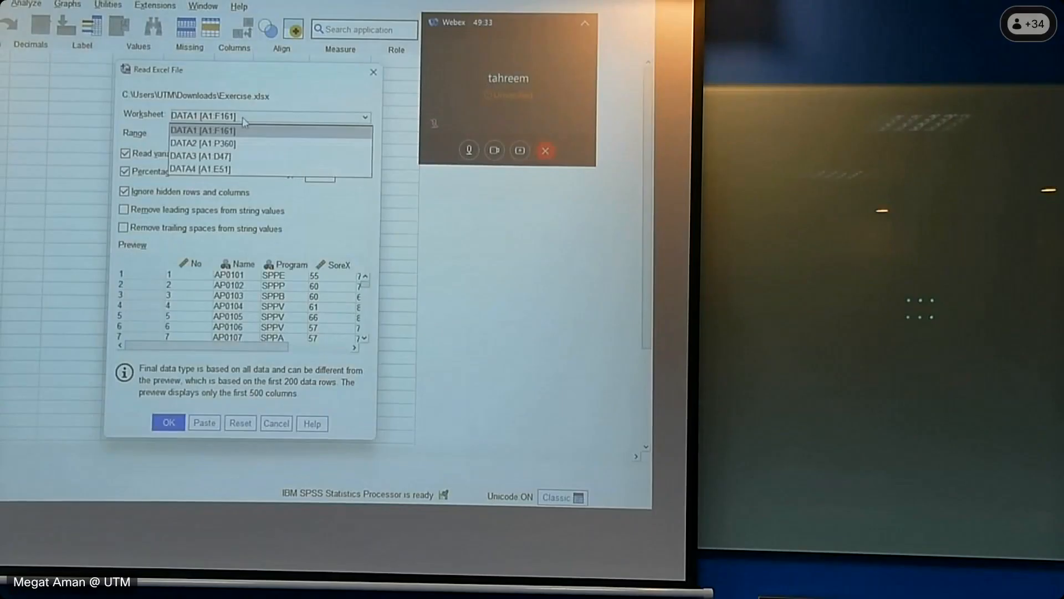
click(216, 173)
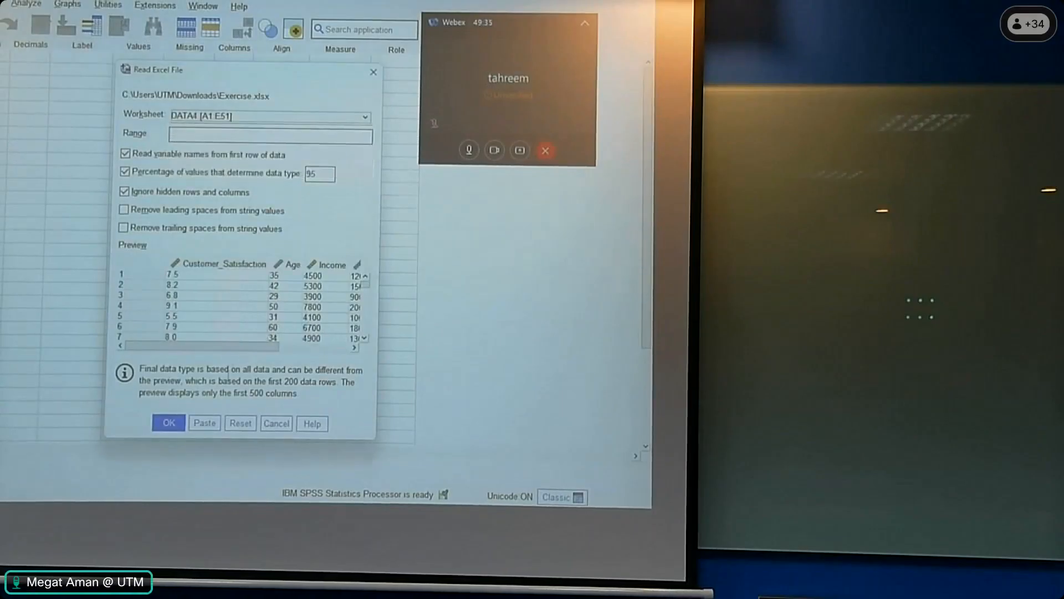
click(169, 424)
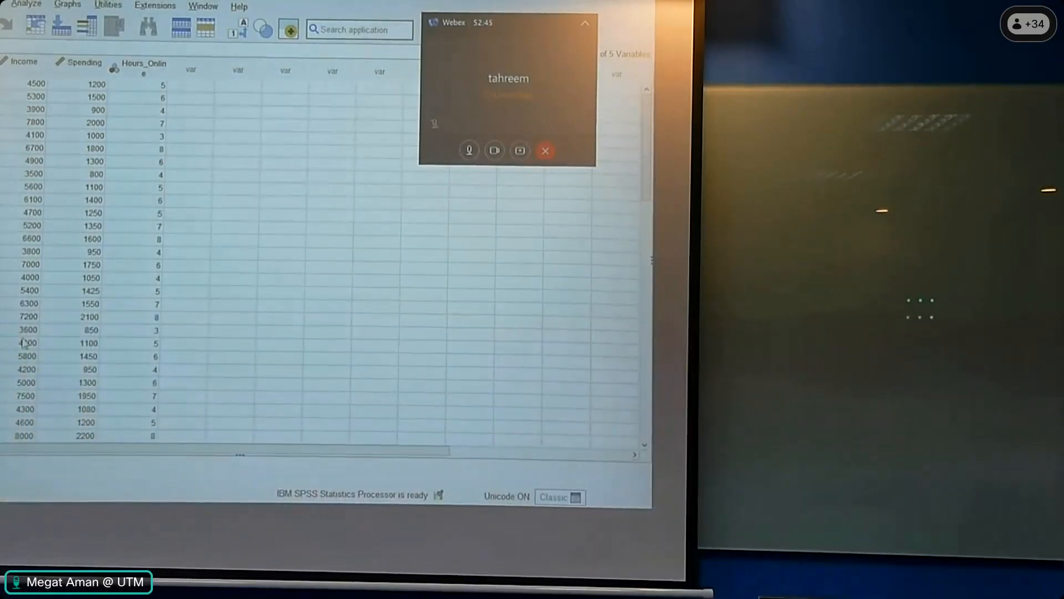
- Review the imported records, set the measurement level of Hours_Online to Scale, and return to the data view
scroll(22, 342, down, 5)
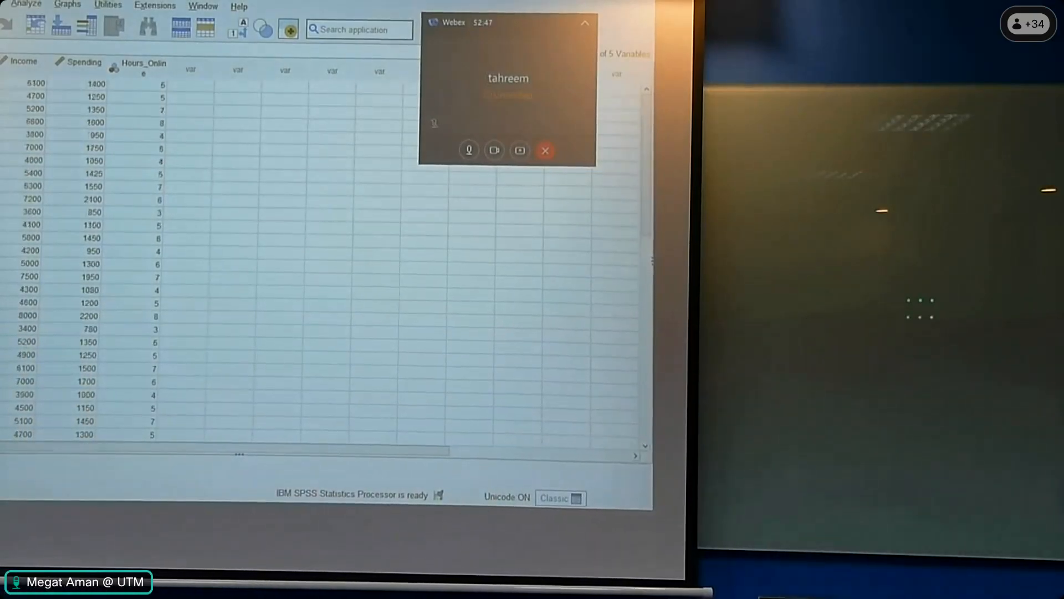
scroll(322, 261, down, 4)
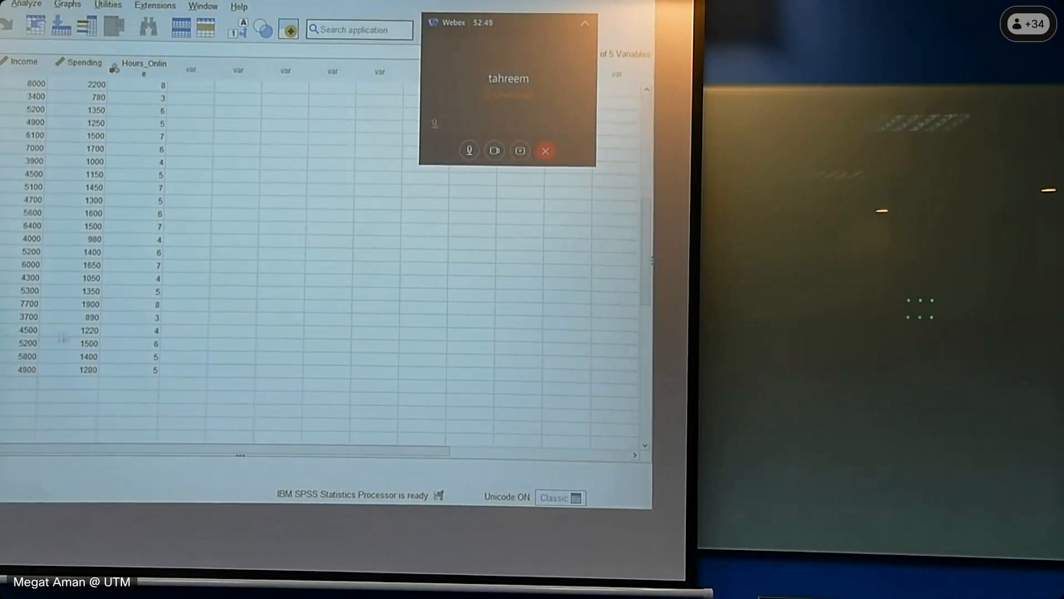
scroll(62, 337, up, 9)
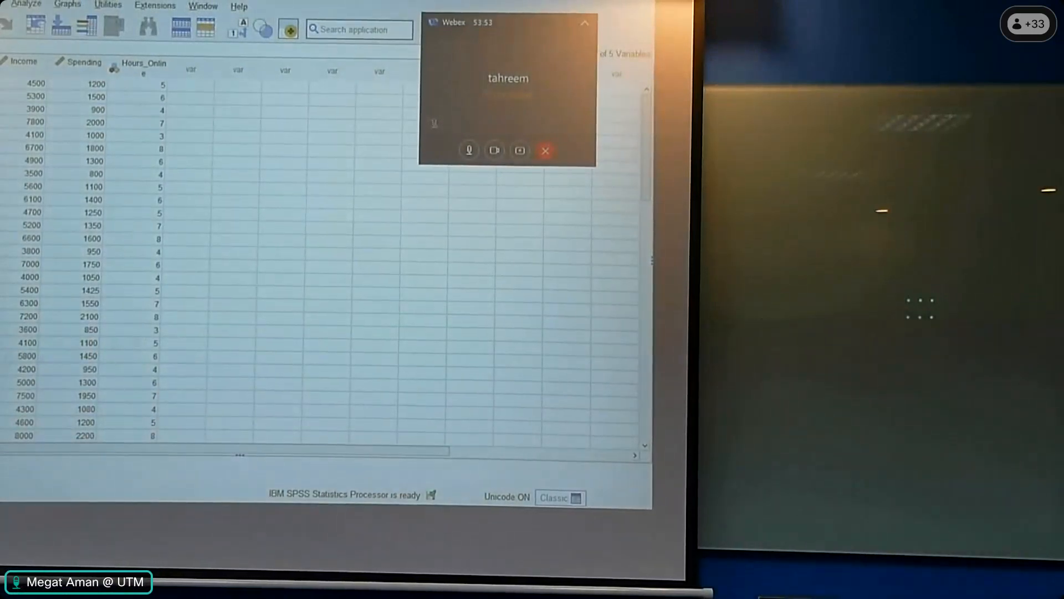
click(0, 465)
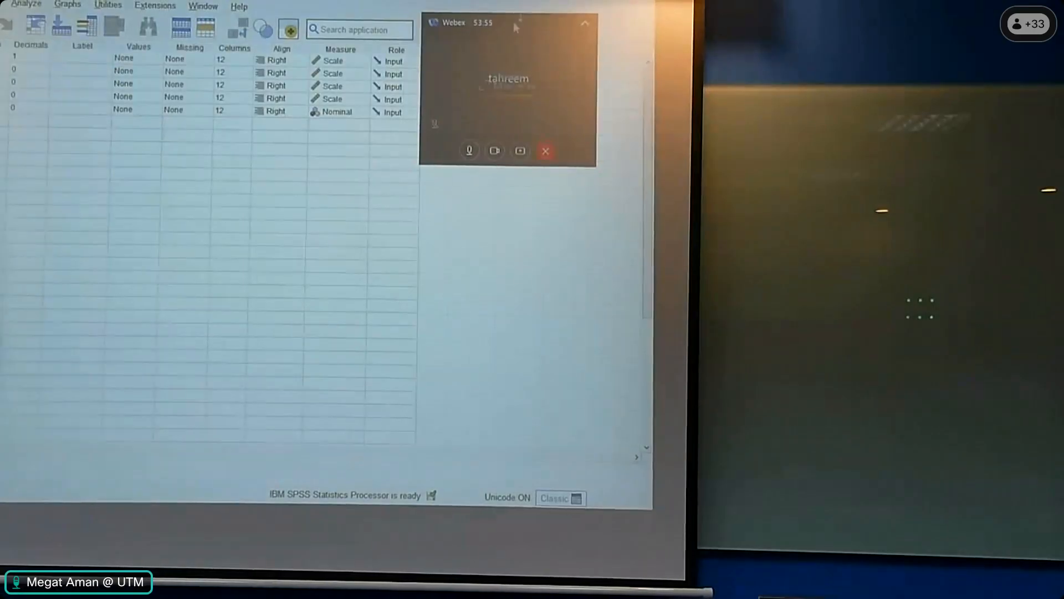
drag(491, 23, 561, 38)
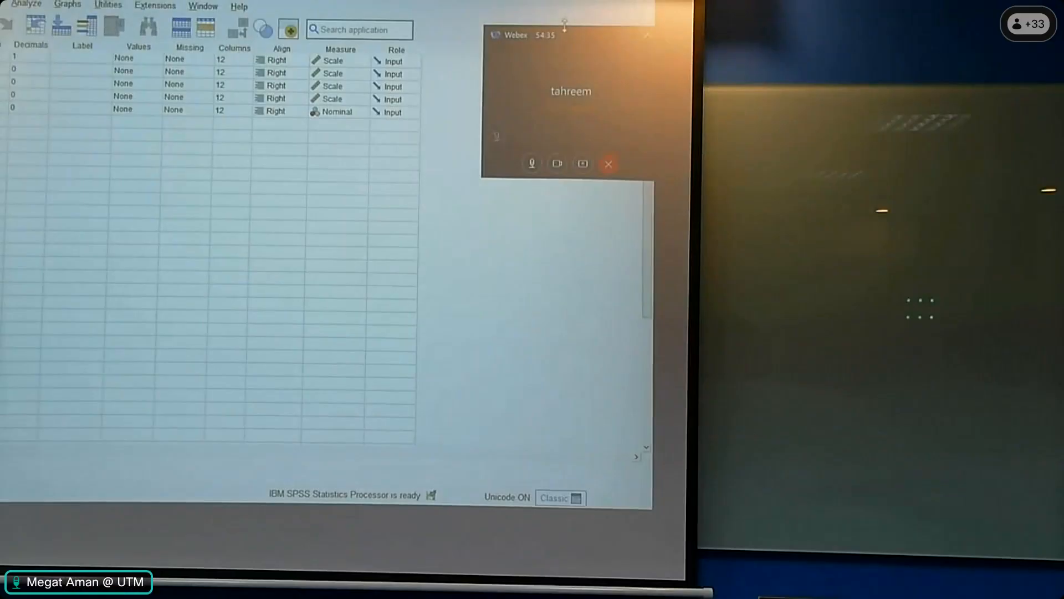
click(360, 112)
click(341, 127)
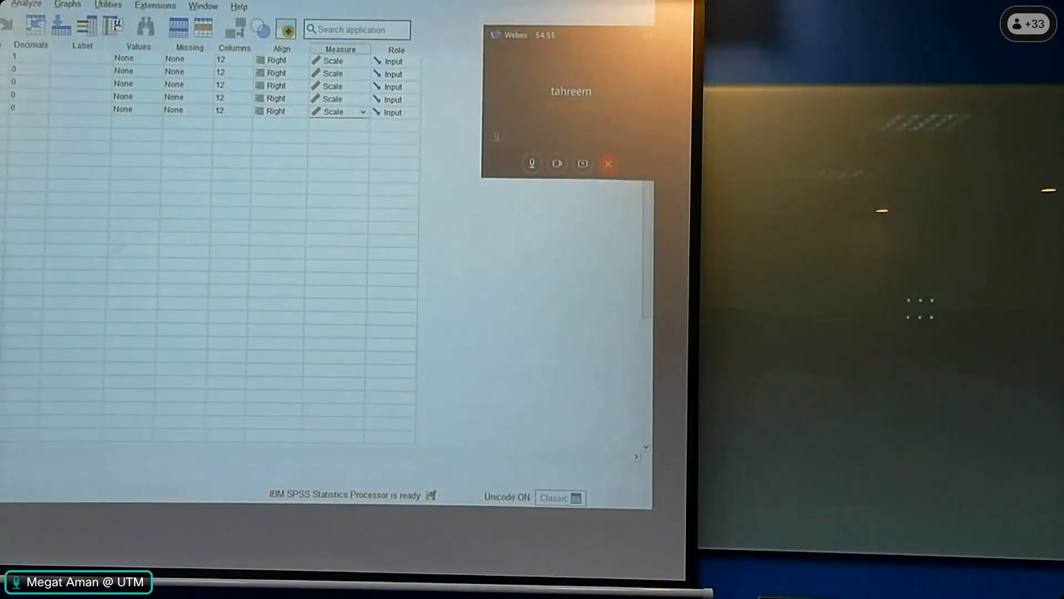
click(1, 459)
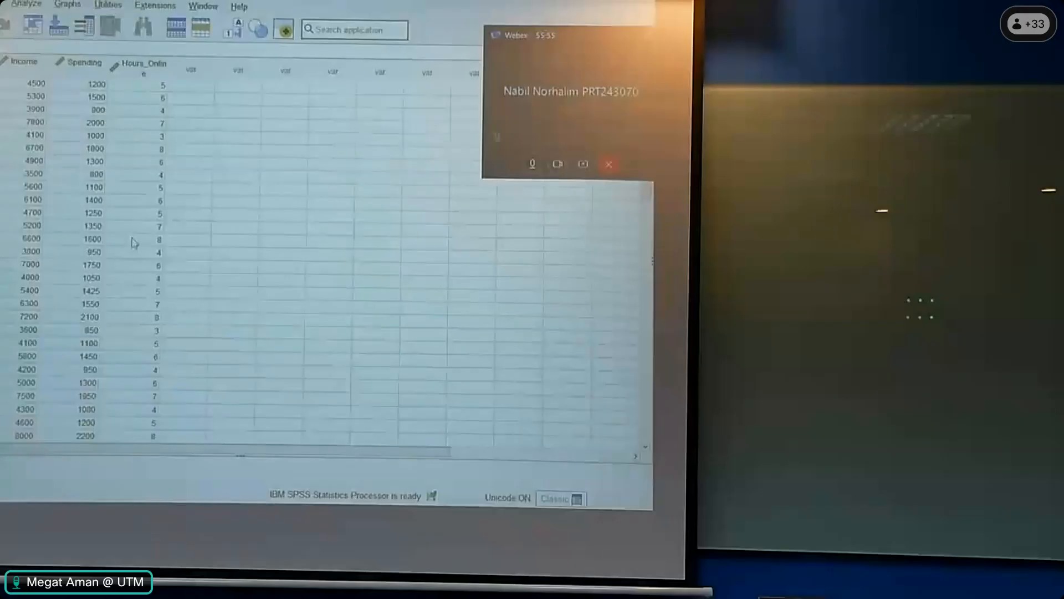
- Switch to the Webex meeting and share the entire screen with the participants
click(567, 102)
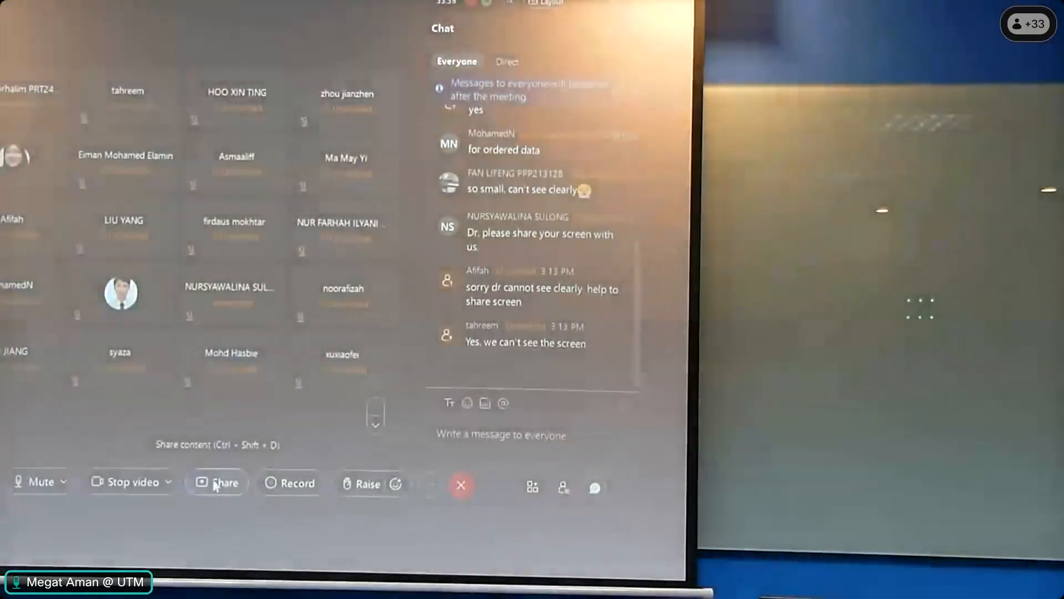
click(215, 486)
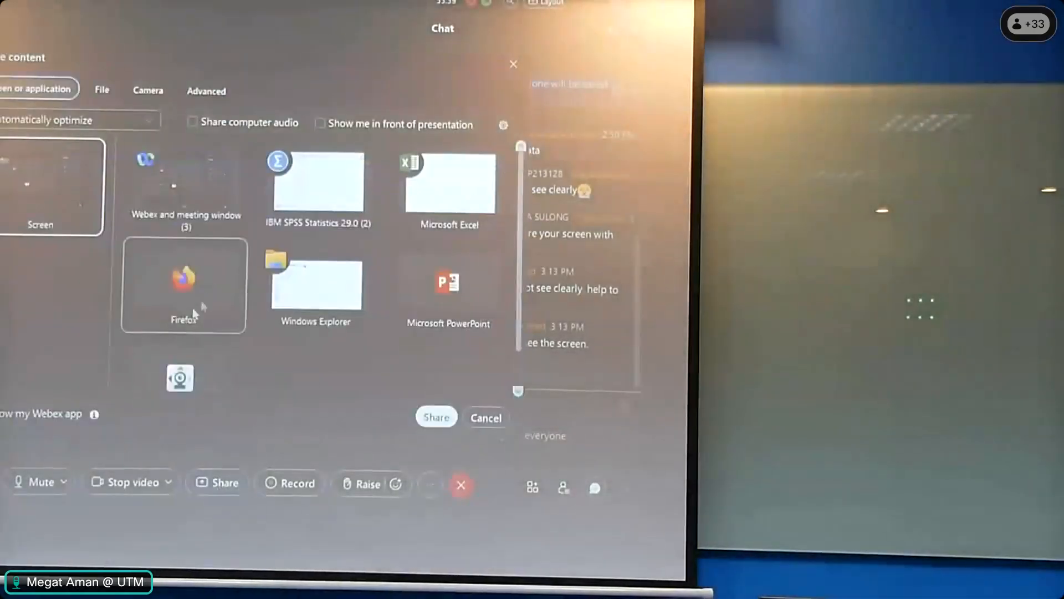
double_click(52, 188)
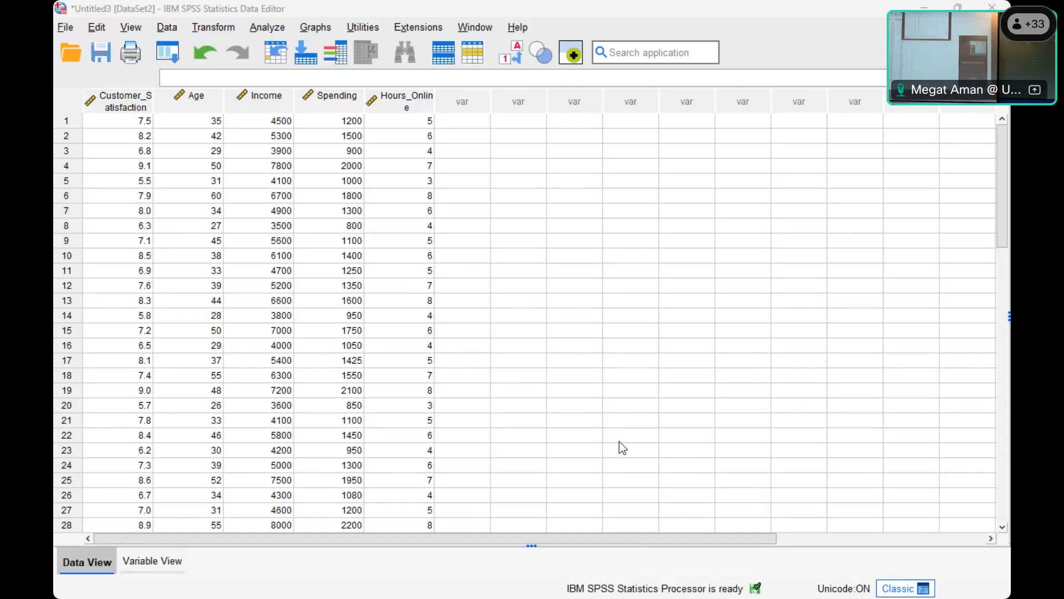
- Set up a linear regression with Customer_Satisfaction as the dependent variable and Income as the independent variable
click(581, 364)
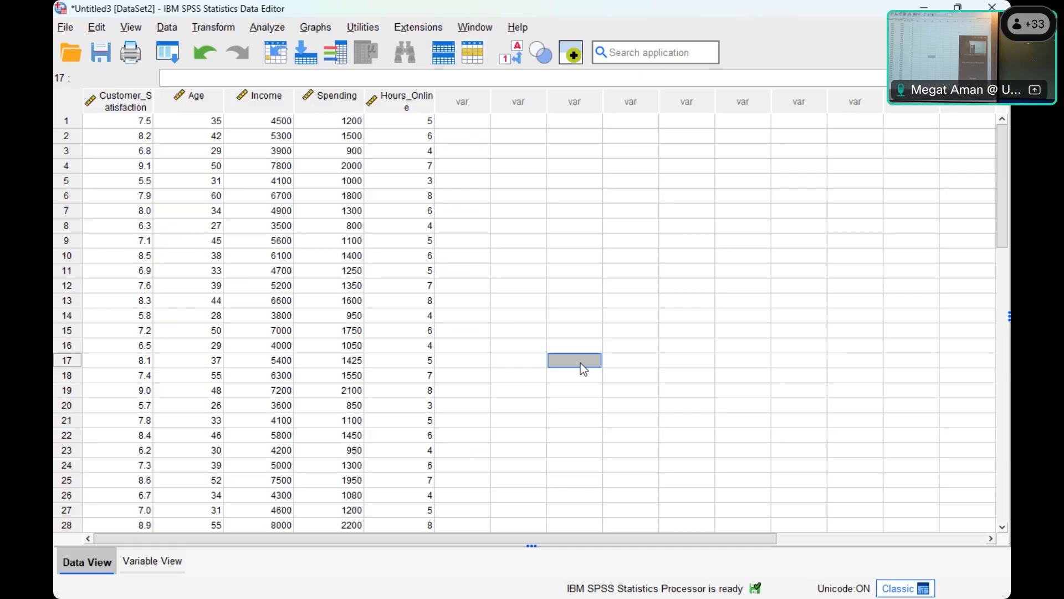
click(267, 28)
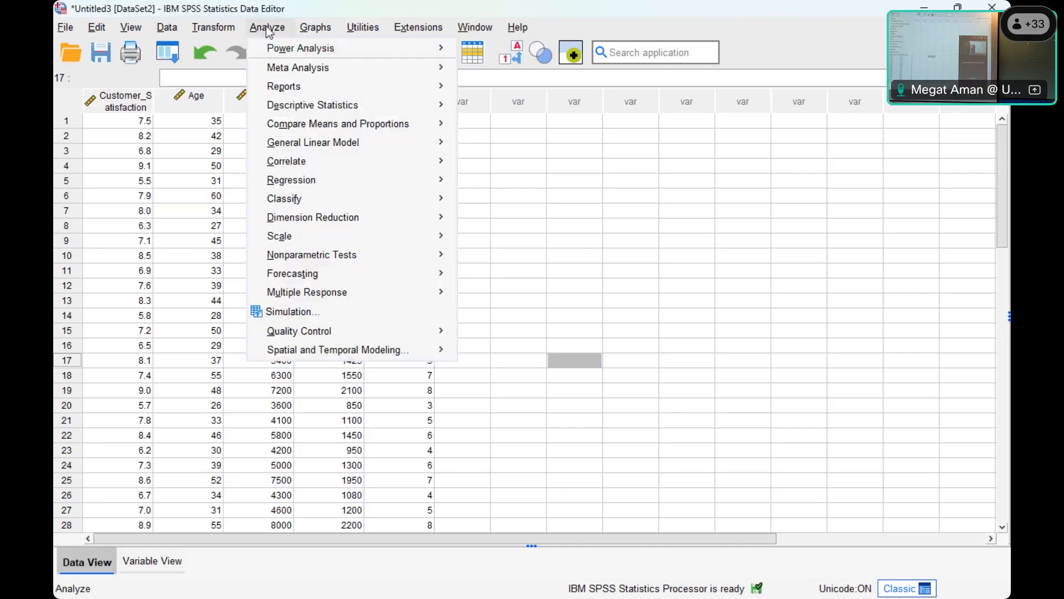
mouse_move(337, 184)
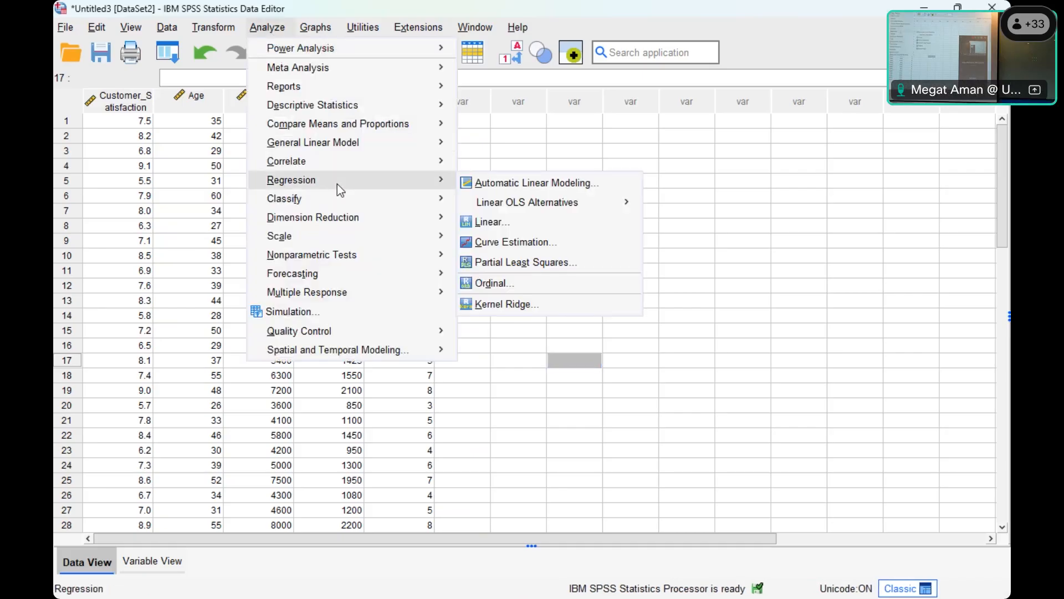
click(501, 222)
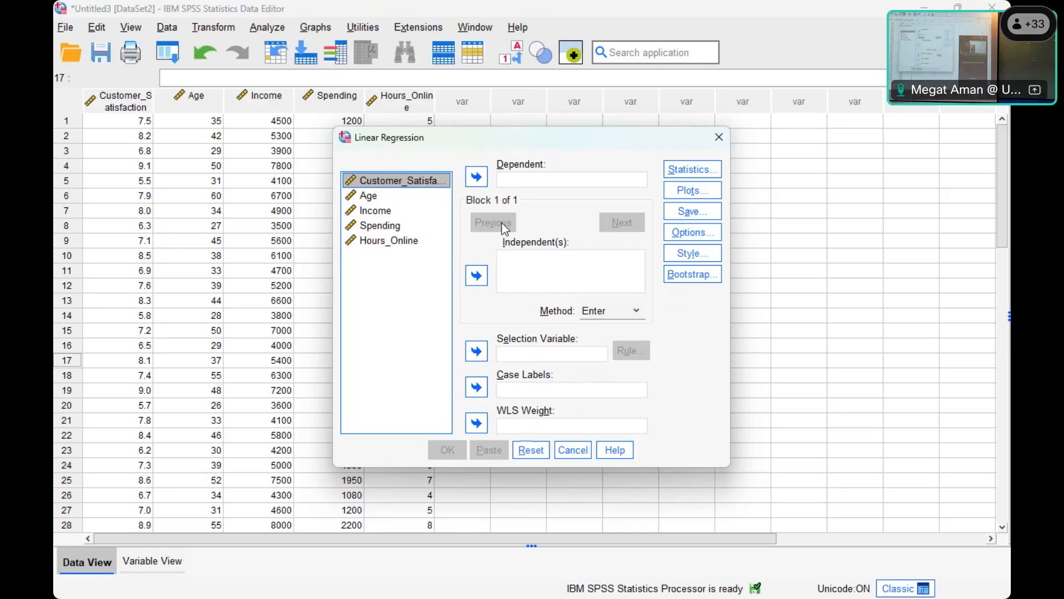
click(476, 176)
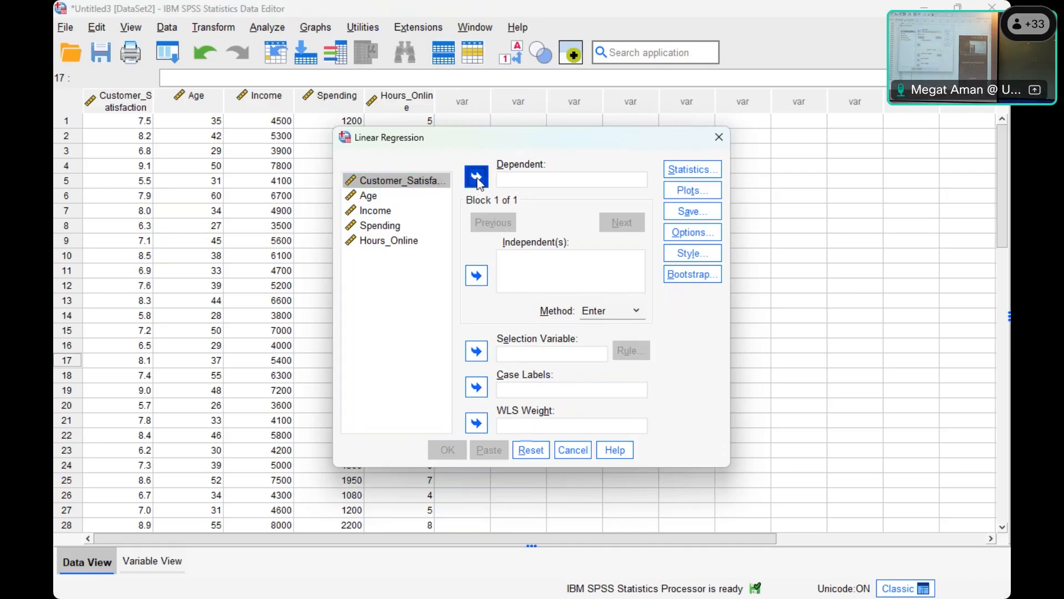
click(384, 197)
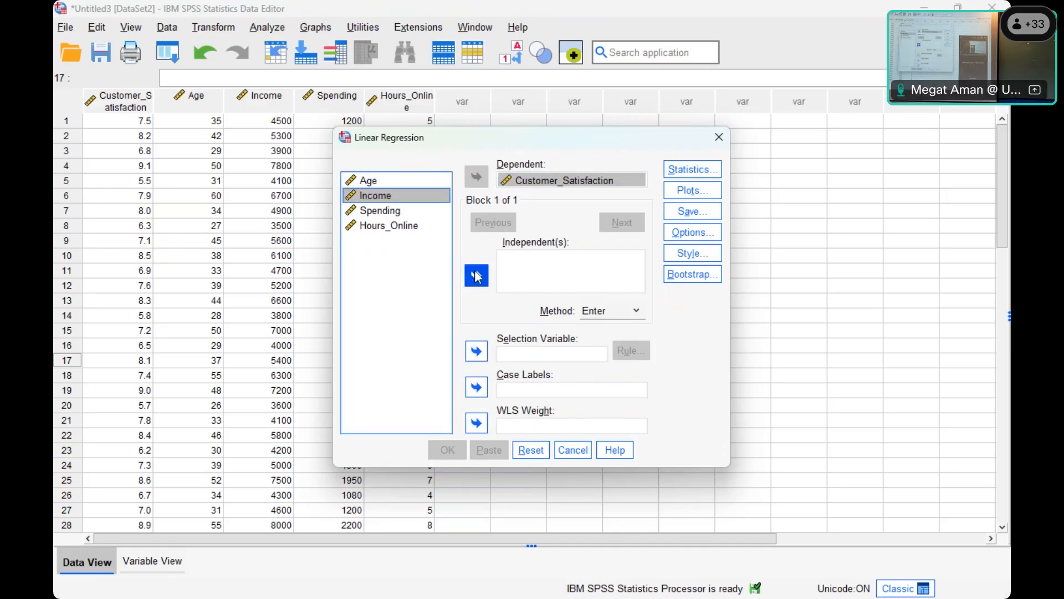
click(477, 275)
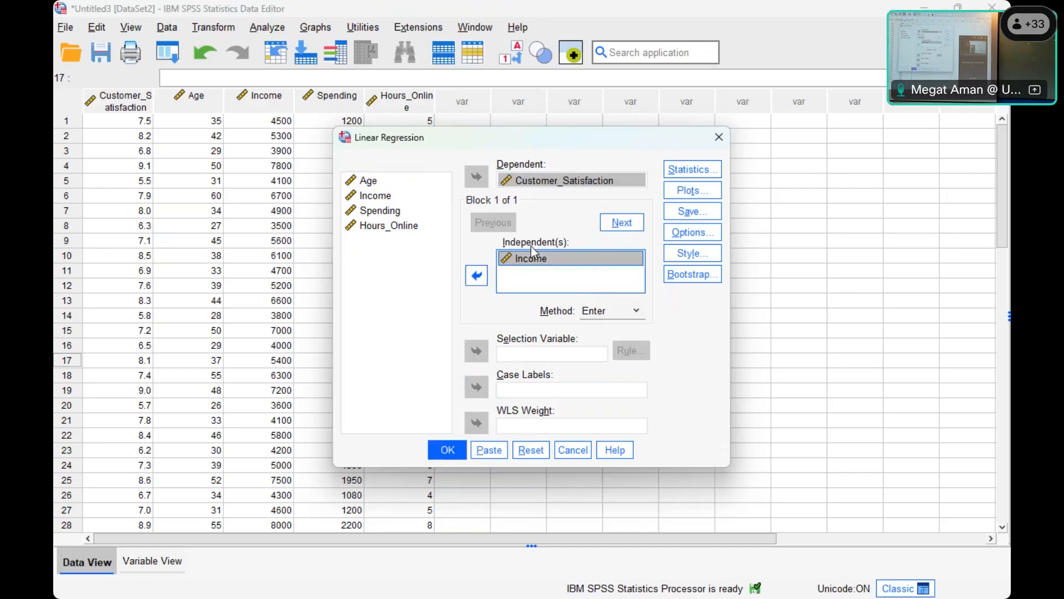
- Run the regression with Estimates and Model fit statistics, a constant in the equation and listwise exclusion of missing values
click(686, 174)
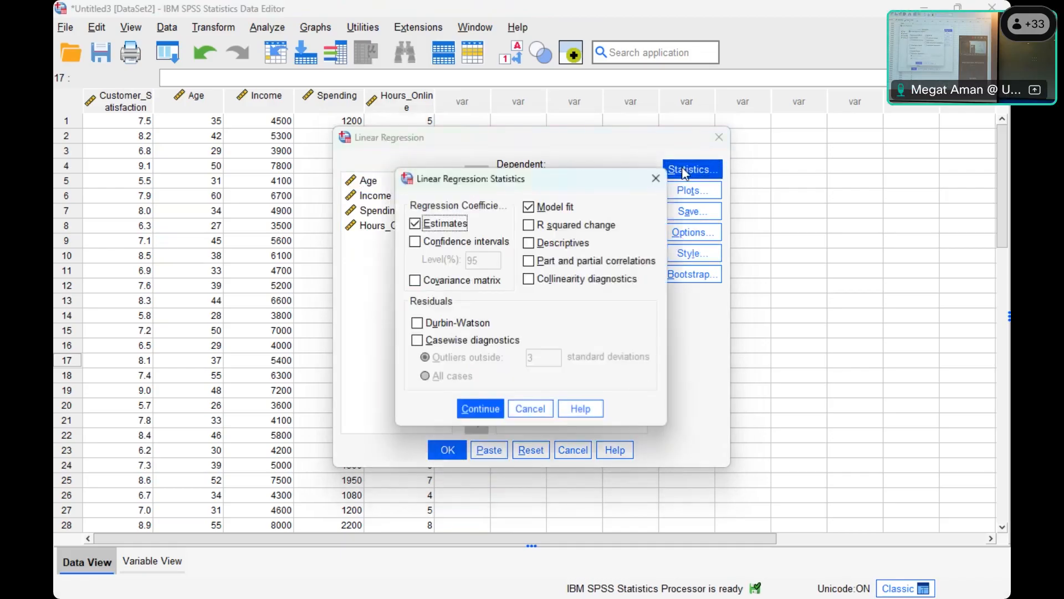
click(485, 413)
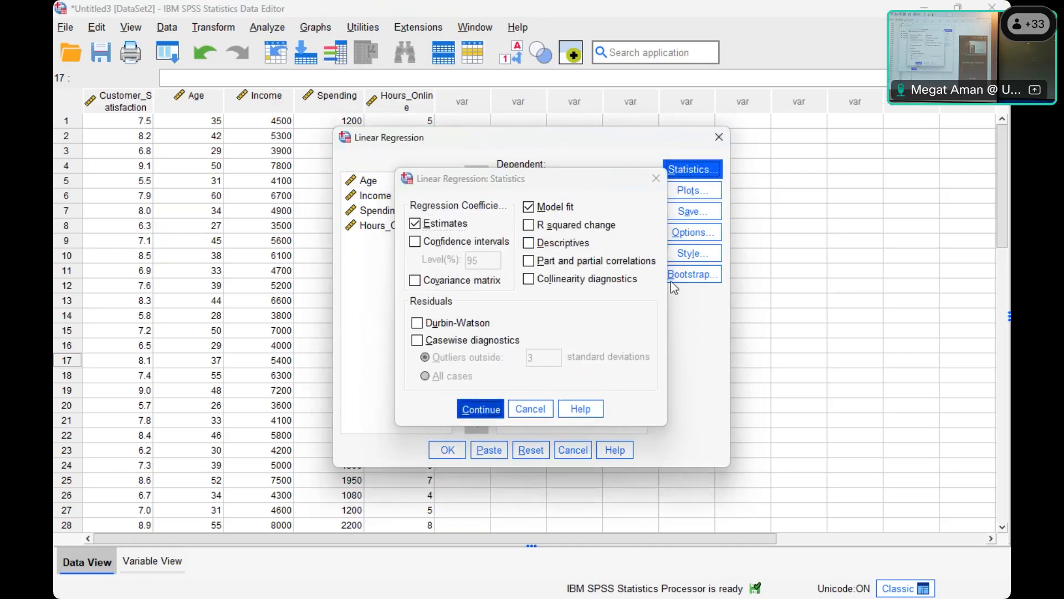
click(701, 240)
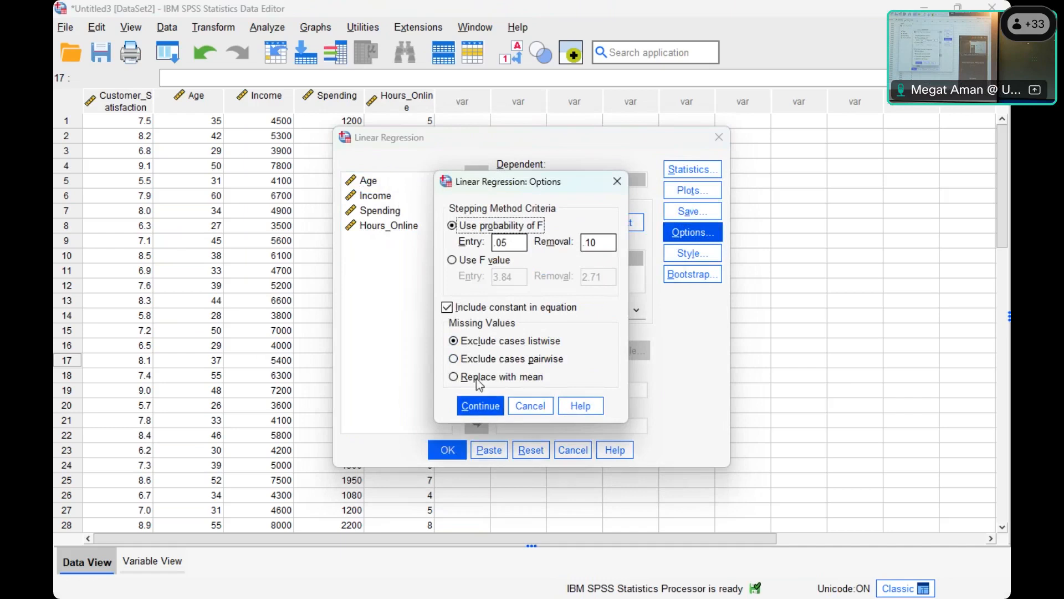
click(480, 410)
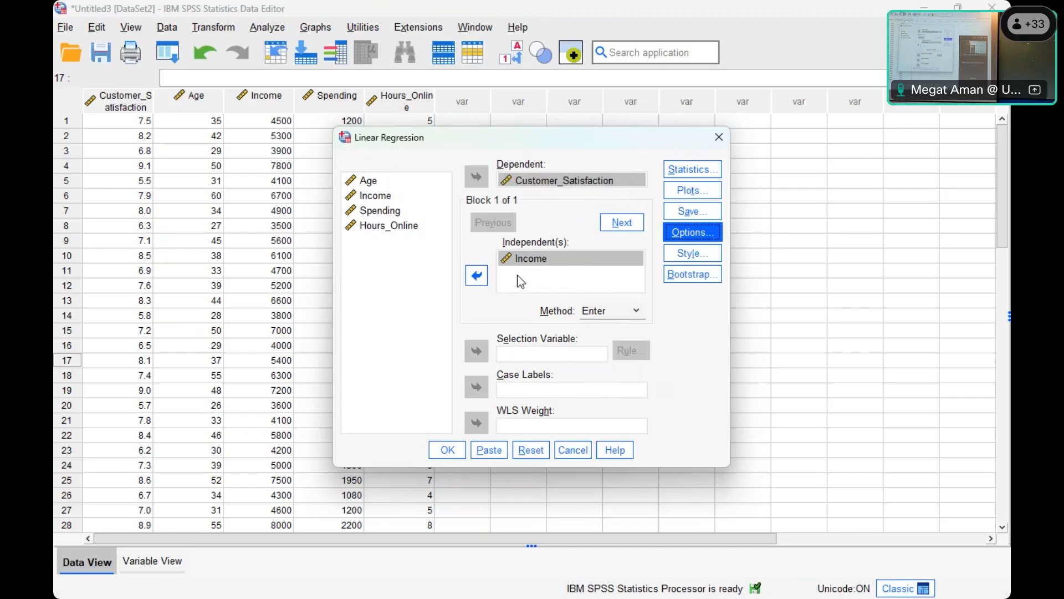
click(446, 451)
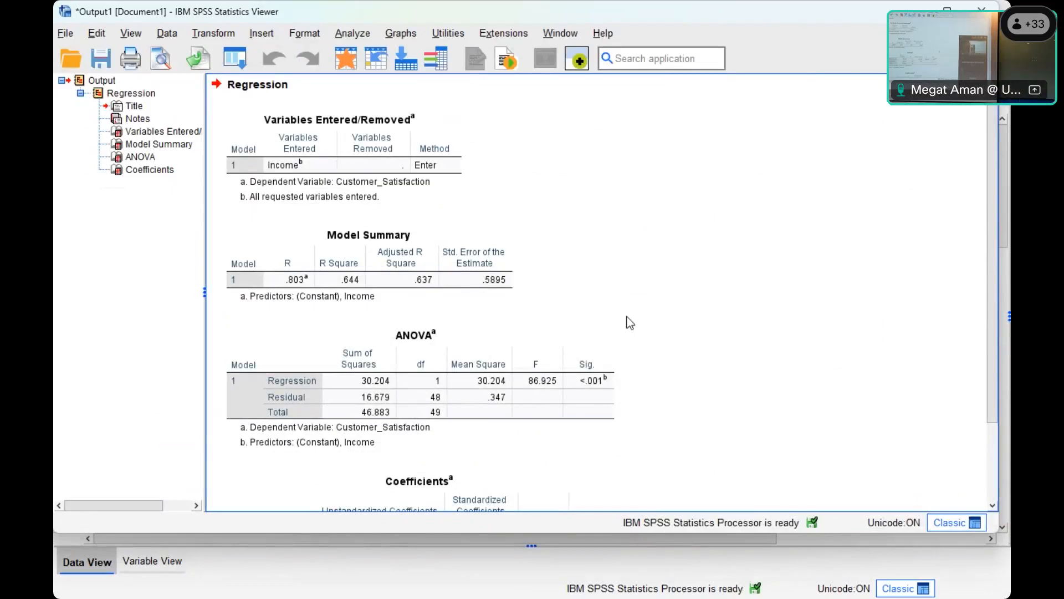
scroll(607, 324, down, 3)
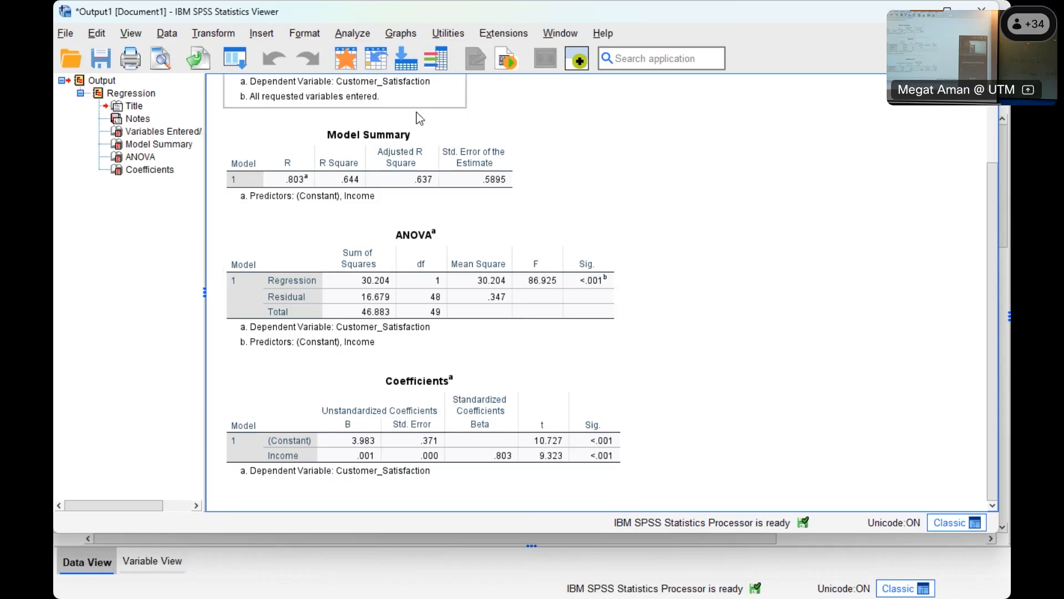
- Add Spending and Hours_Online alongside Income as independent variables in the linear regression and run it for Customer_Satisfaction
click(353, 33)
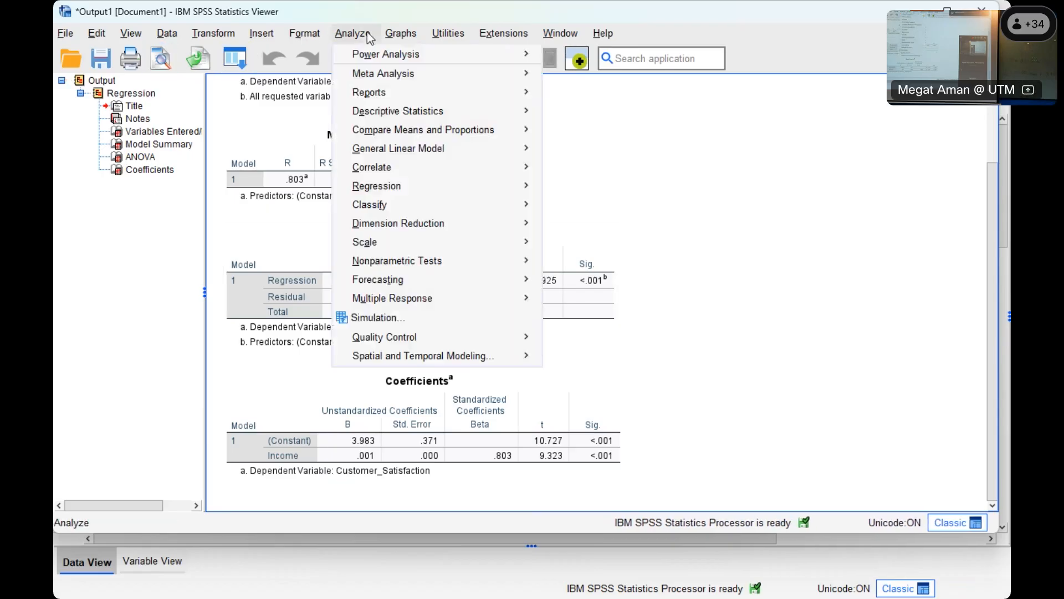
mouse_move(397, 260)
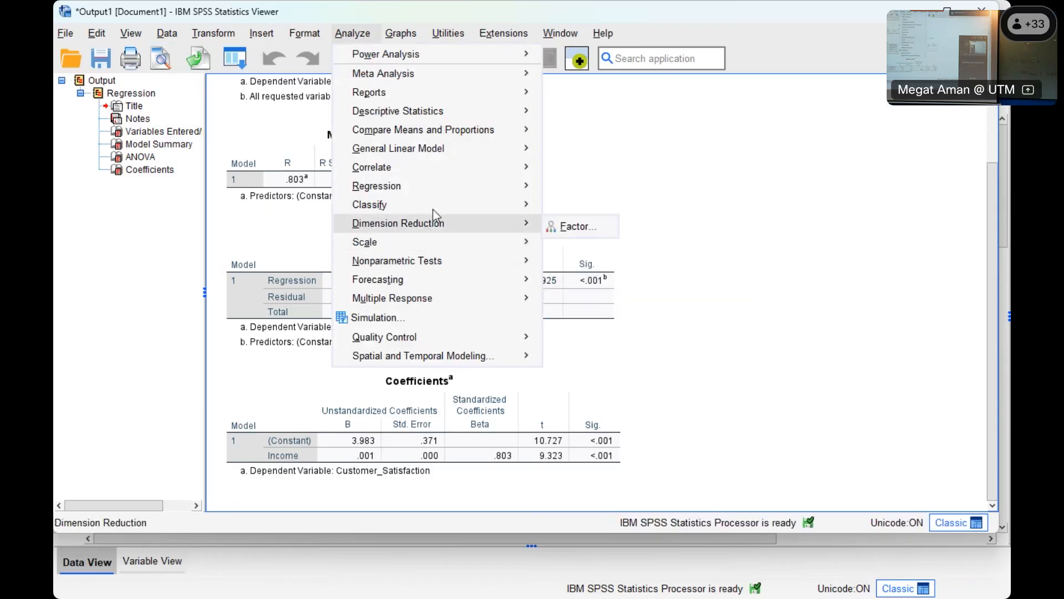
mouse_move(482, 189)
click(574, 227)
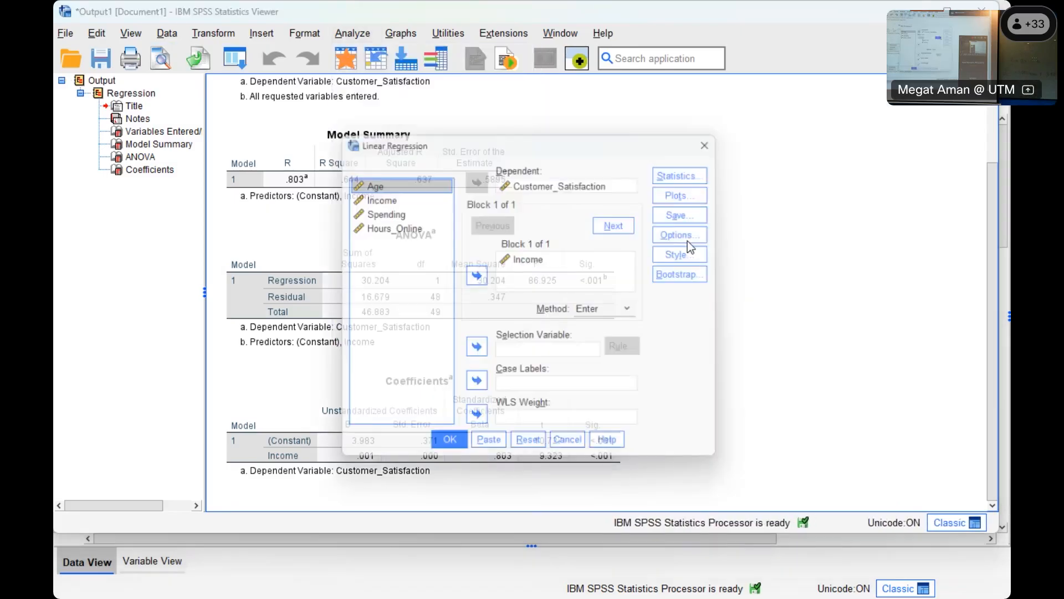
click(384, 212)
click(477, 276)
click(388, 225)
click(477, 275)
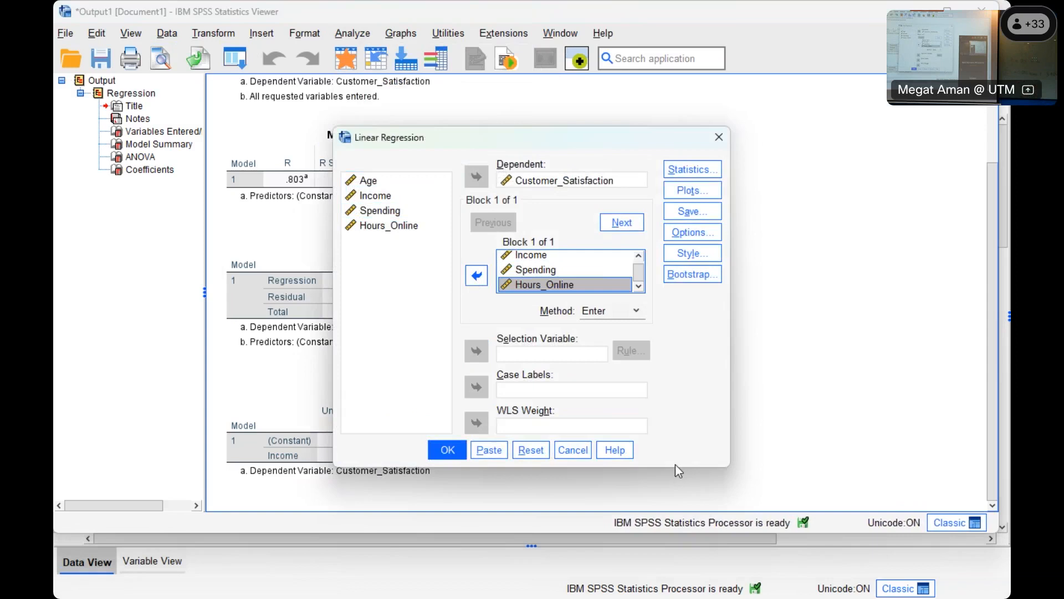
drag(675, 466, 688, 527)
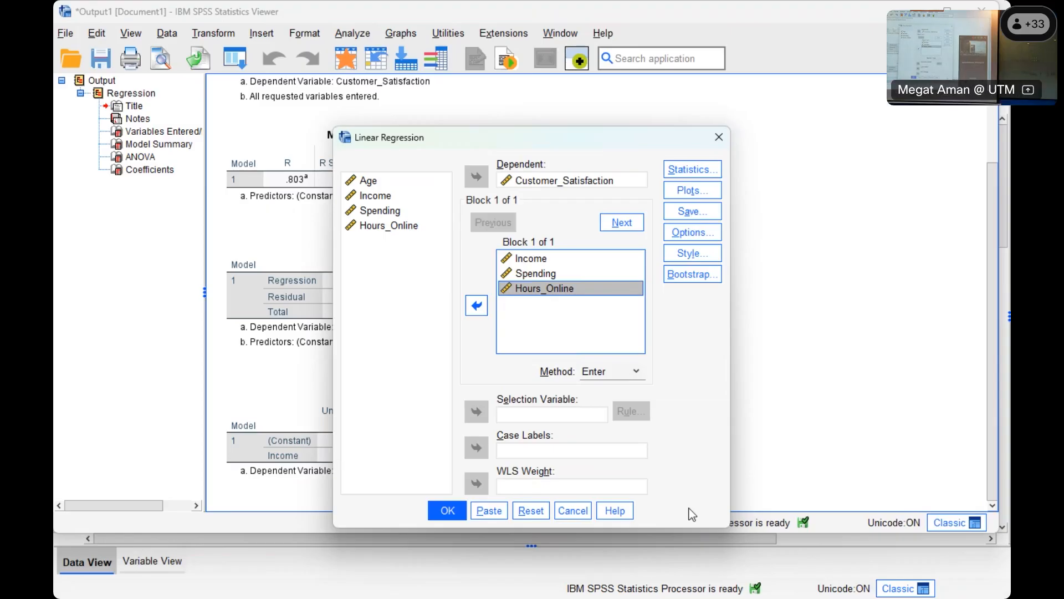
click(444, 510)
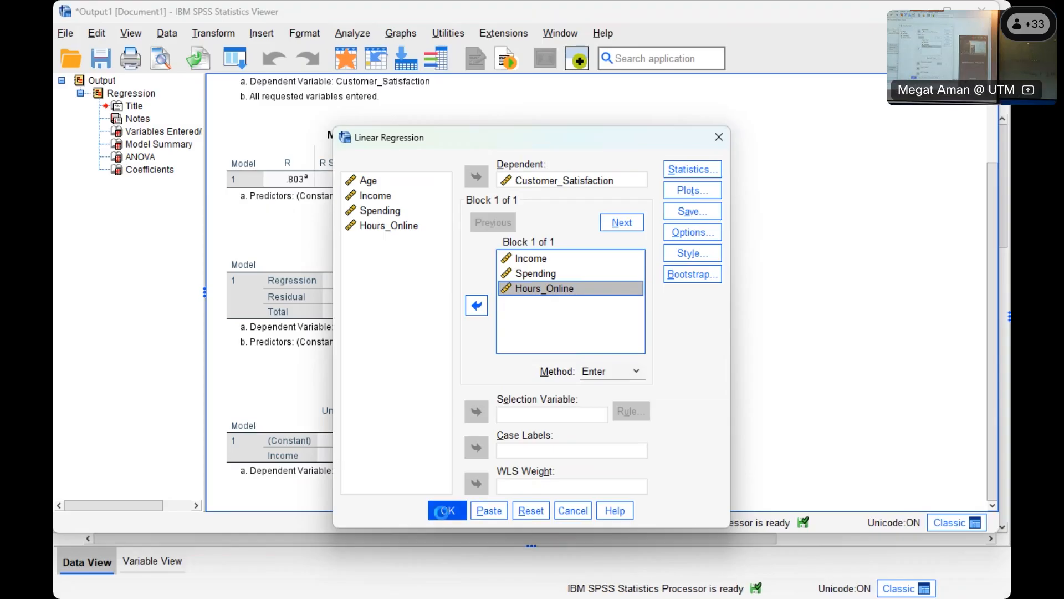
- Examine the second regression's output, from Variables Entered/Removed and Model Summary to the ANOVA and Coefficients tables
scroll(640, 346, down, 3)
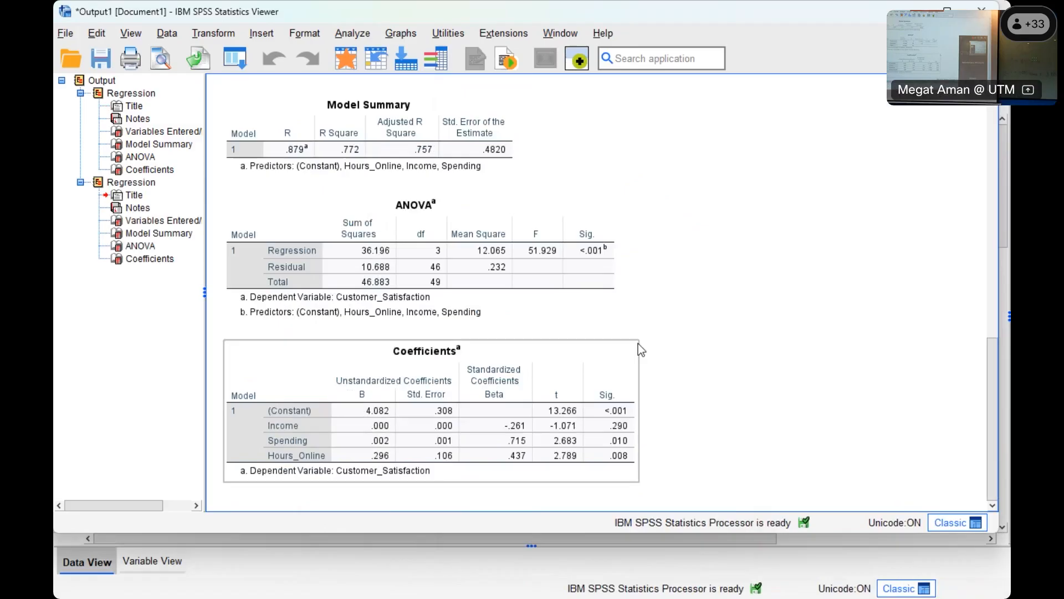
scroll(640, 344, up, 3)
scroll(641, 343, up, 3)
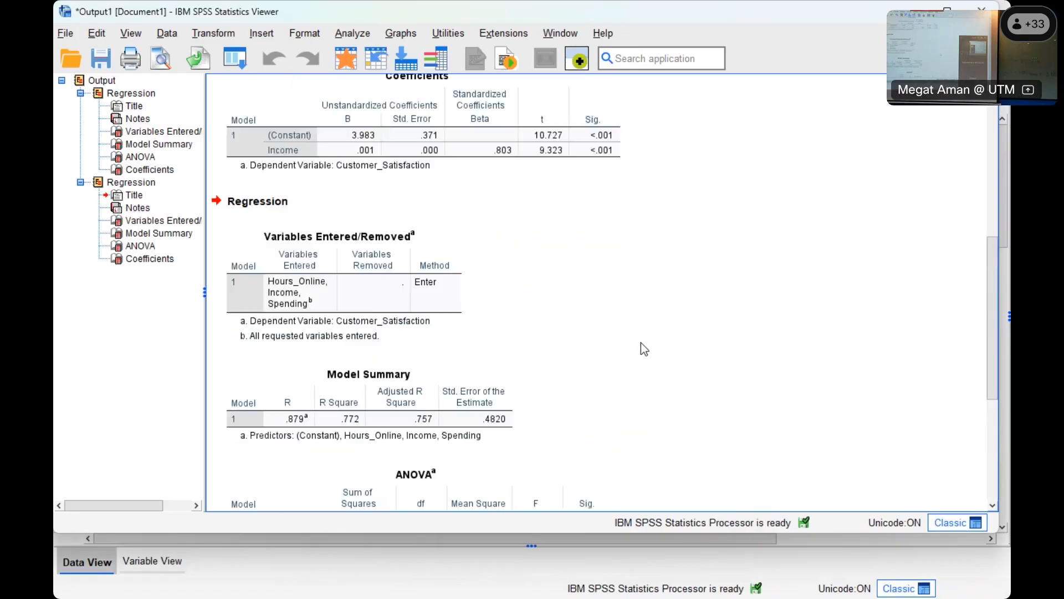
click(136, 182)
scroll(533, 243, up, 3)
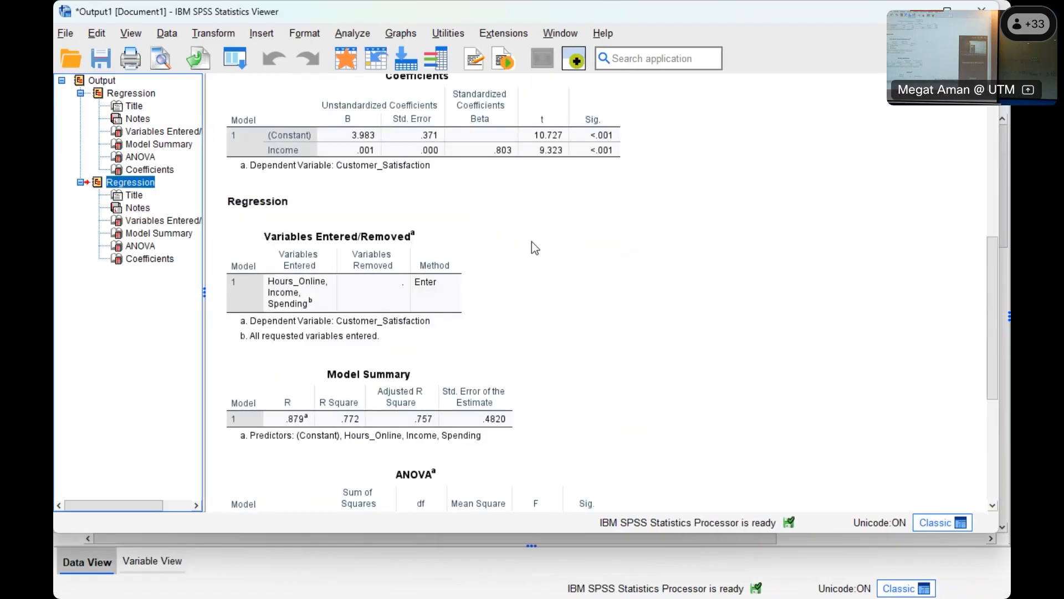
click(374, 266)
scroll(506, 387, down, 3)
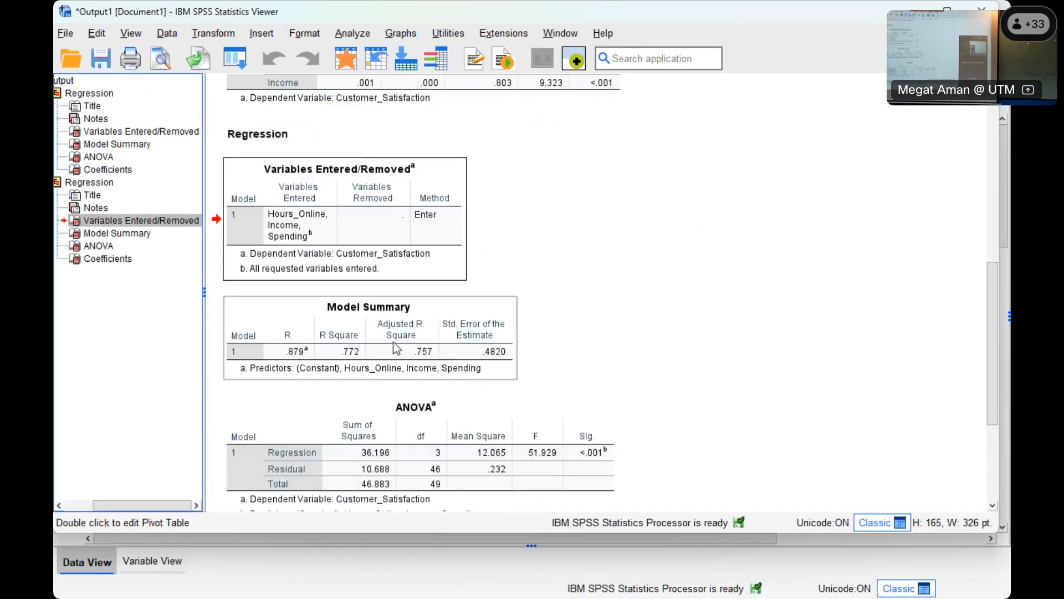
click(492, 344)
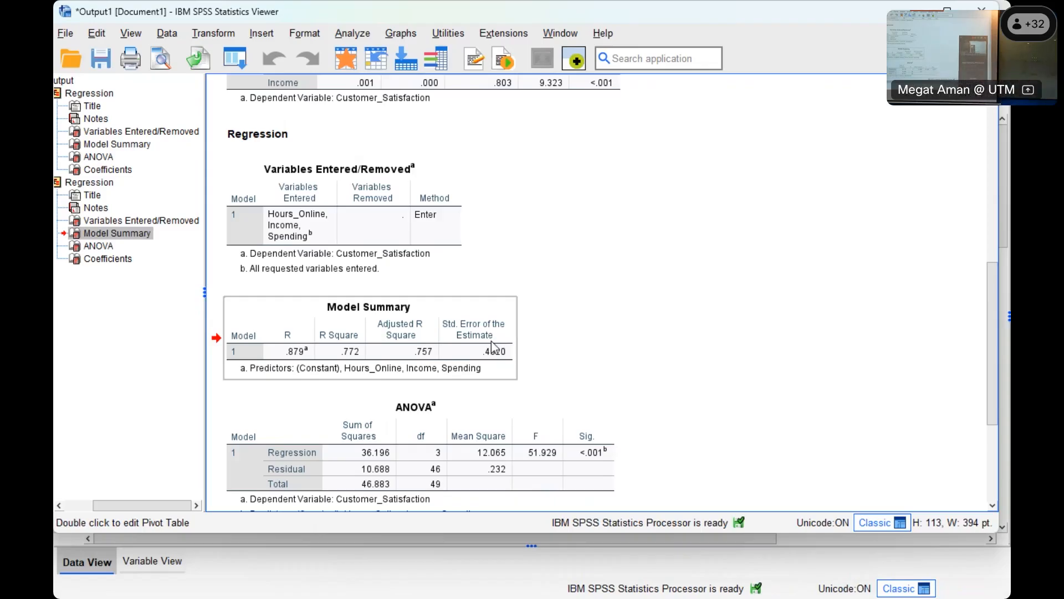
scroll(623, 157, down, 3)
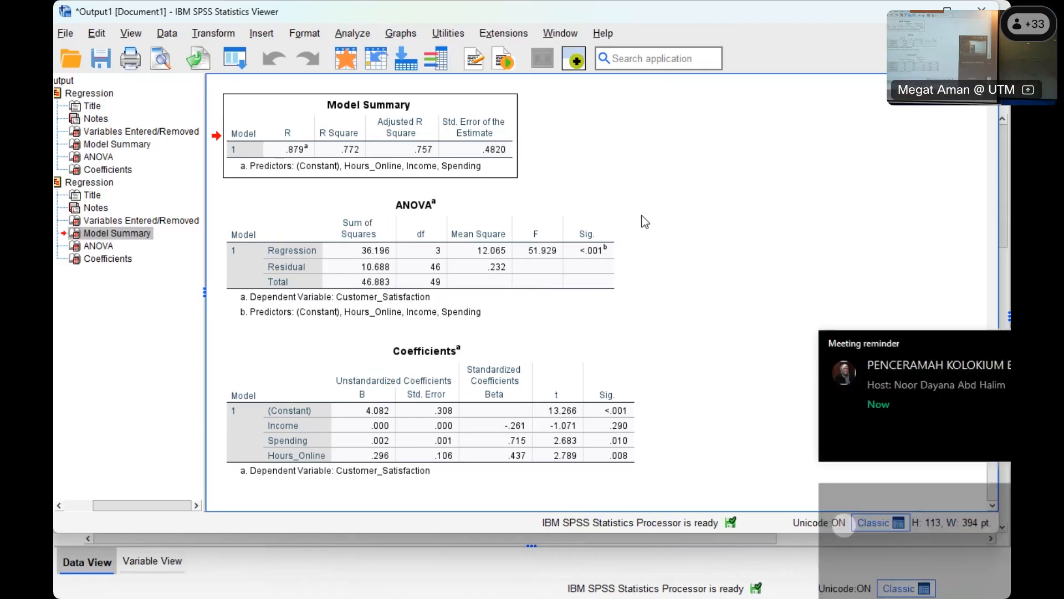
- Open the Excel file Exercise.xlsx from the Downloads folder as a new data source
click(65, 33)
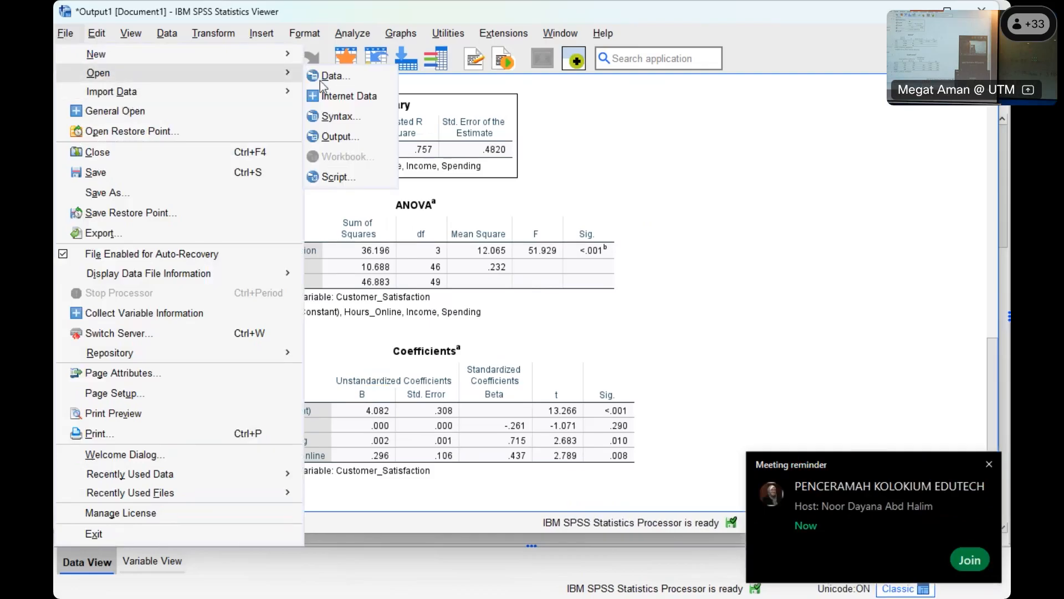
click(349, 81)
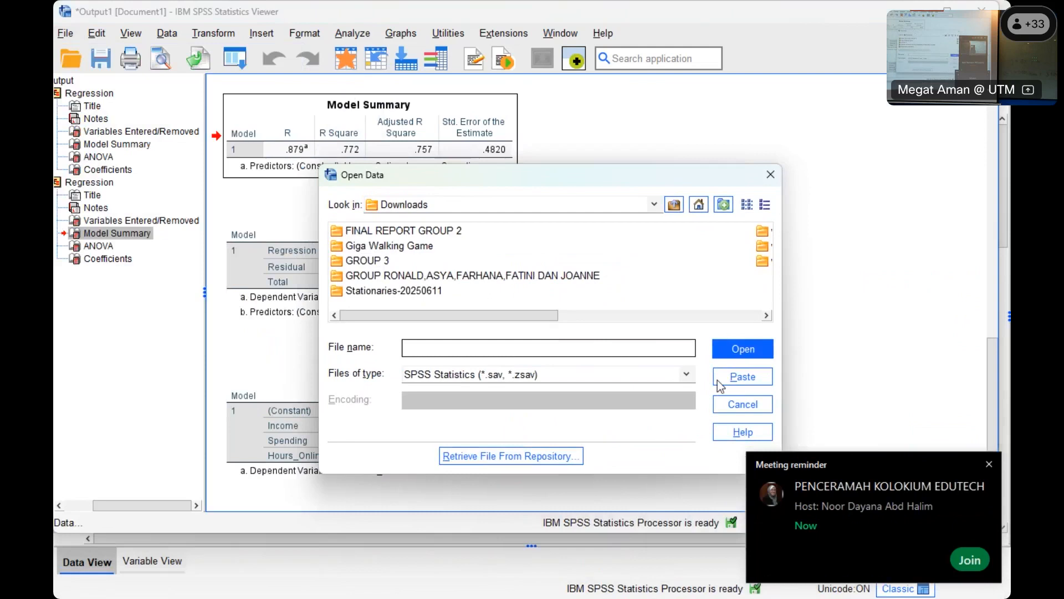
click(583, 380)
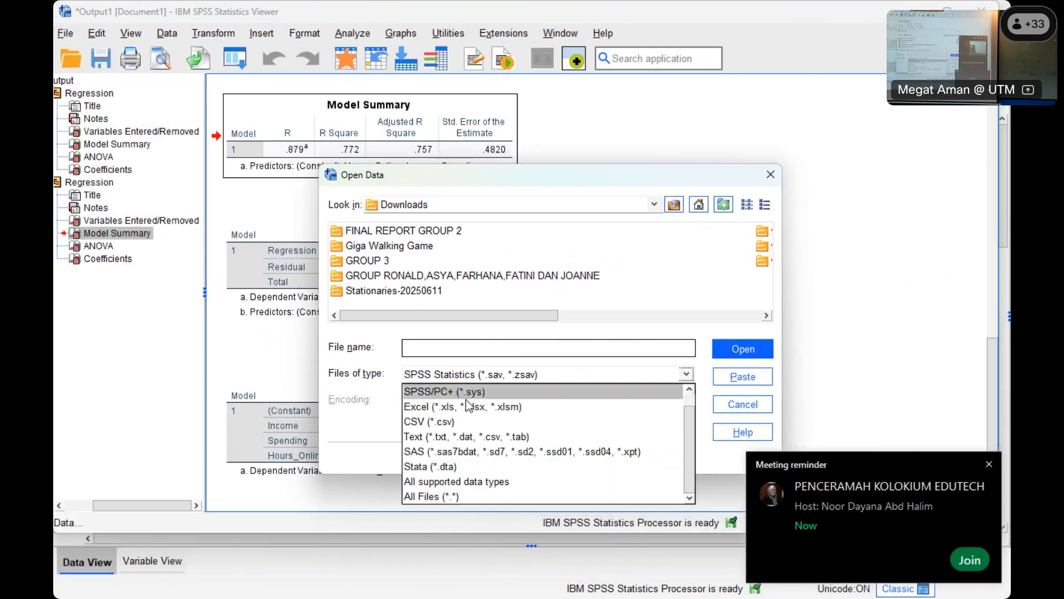
click(468, 404)
drag(540, 316, 702, 317)
click(456, 276)
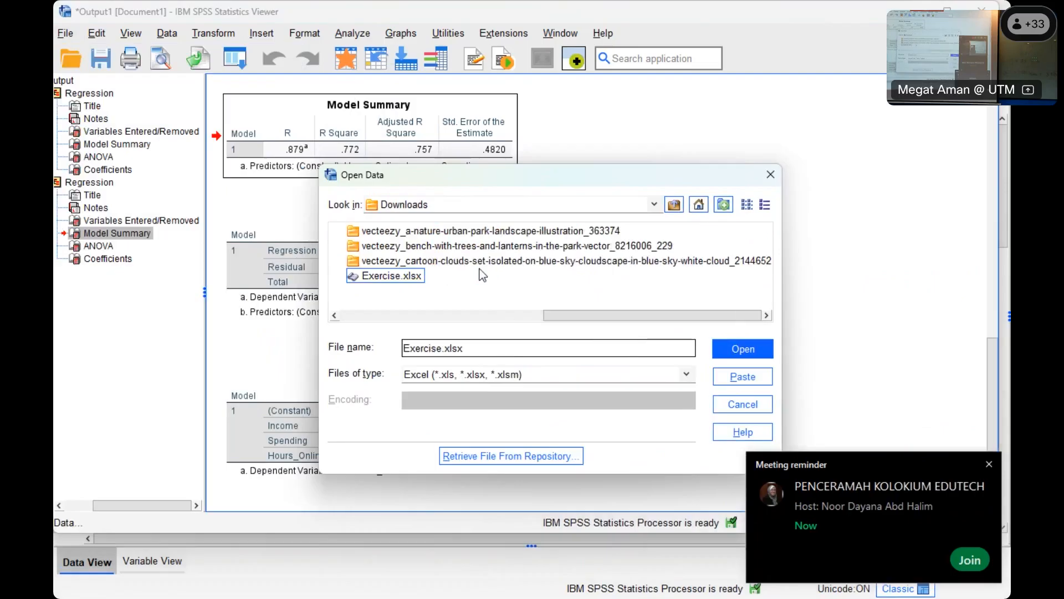
double_click(386, 276)
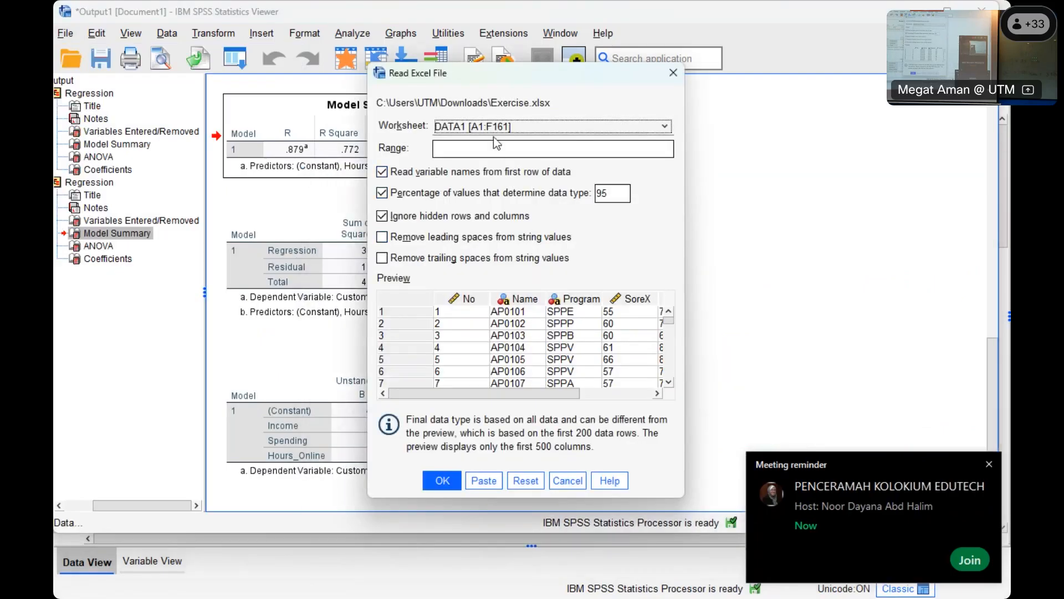
- Import the DATA2 worksheet with variable names read from the first row and look across its columns through Q14
click(667, 129)
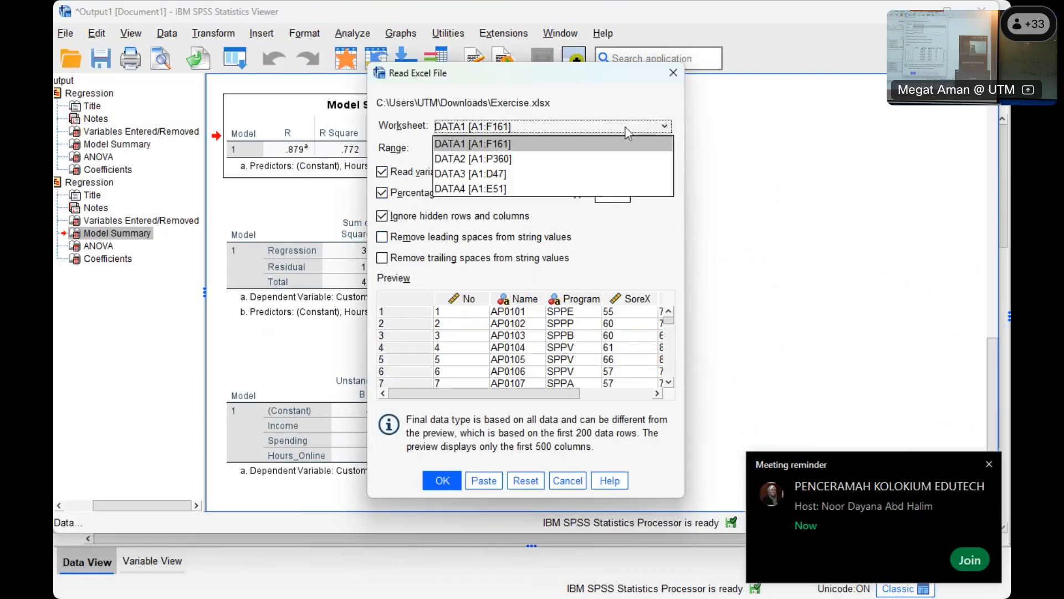
click(503, 159)
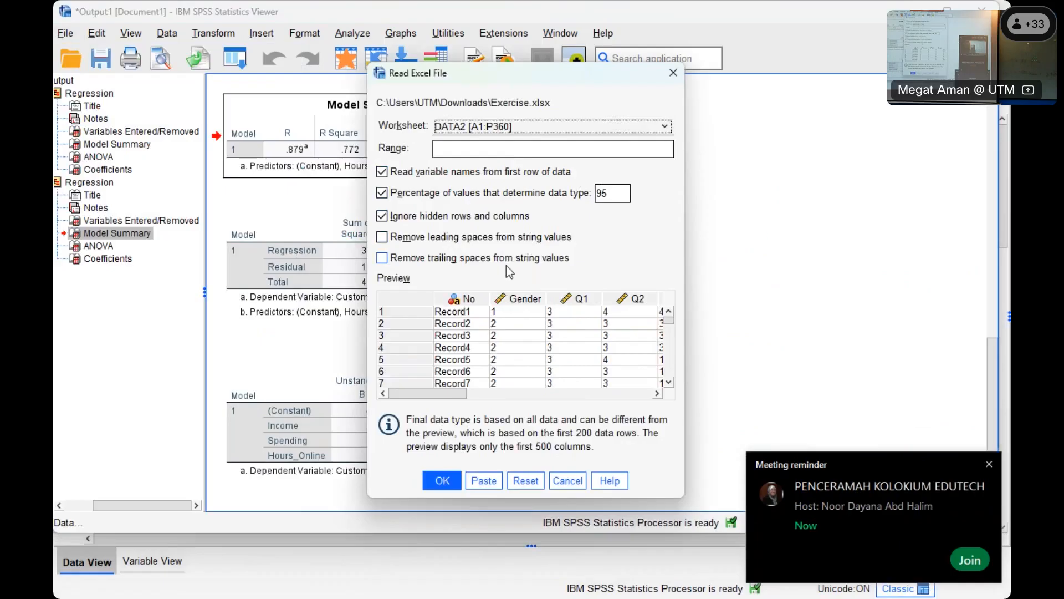
click(441, 481)
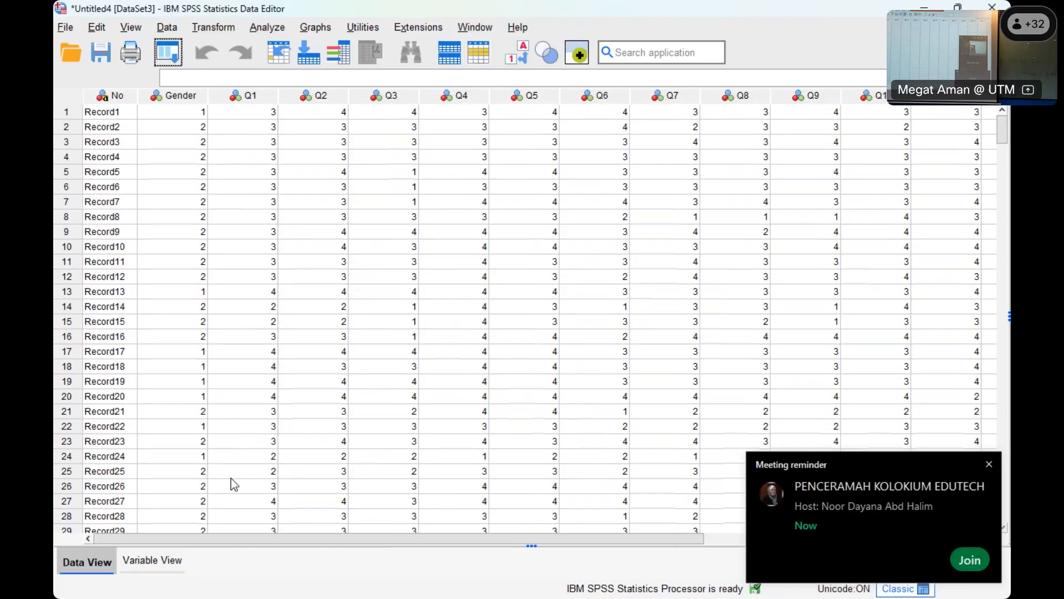
drag(369, 542, 601, 533)
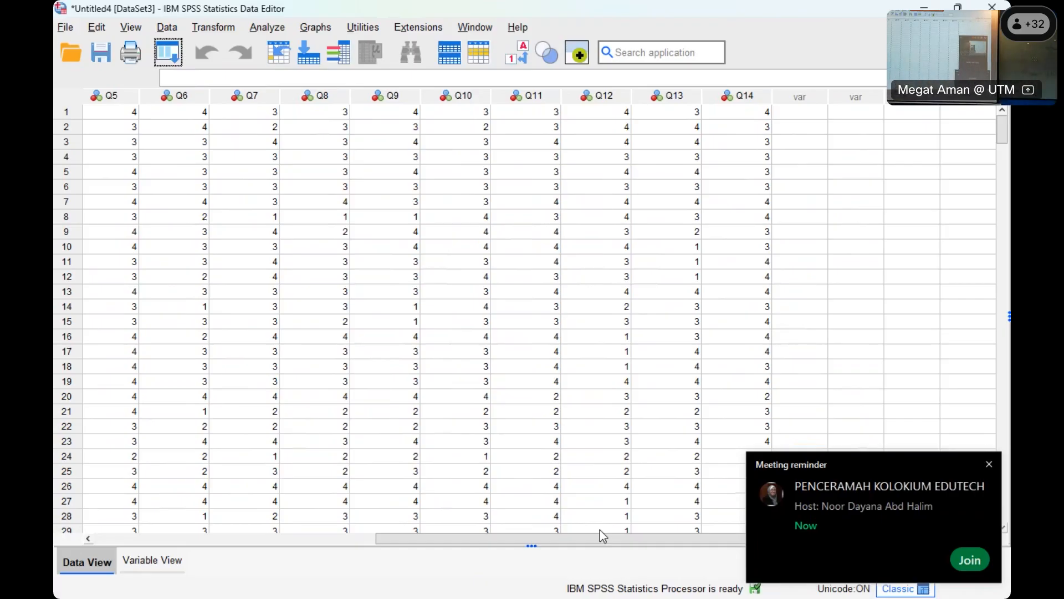
- In the variable definitions, set the measurement level of Q1, Q2 and Q3 to Ordinal
mouse_move(150, 598)
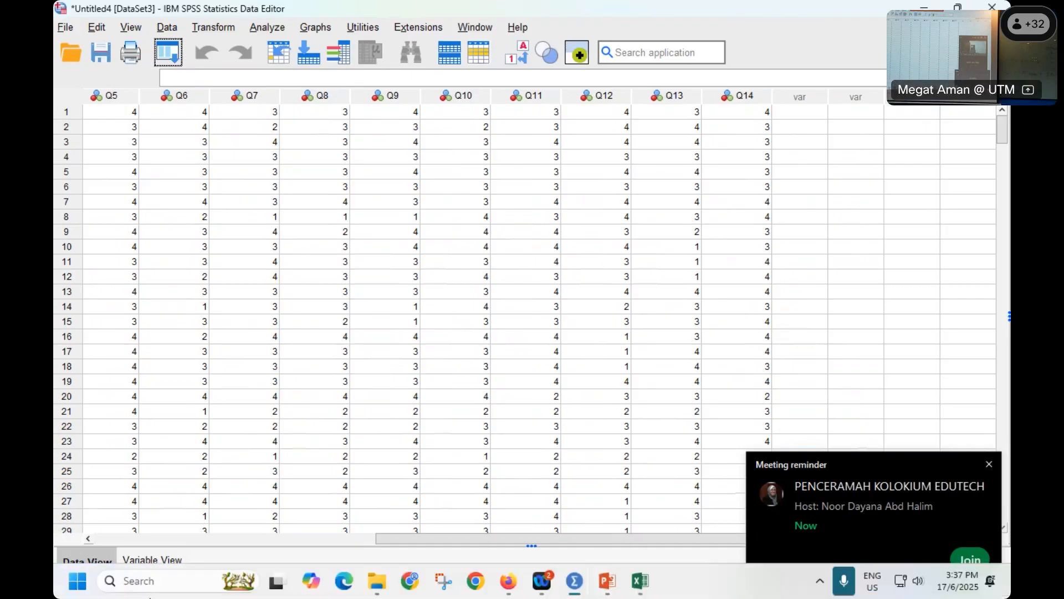
click(167, 556)
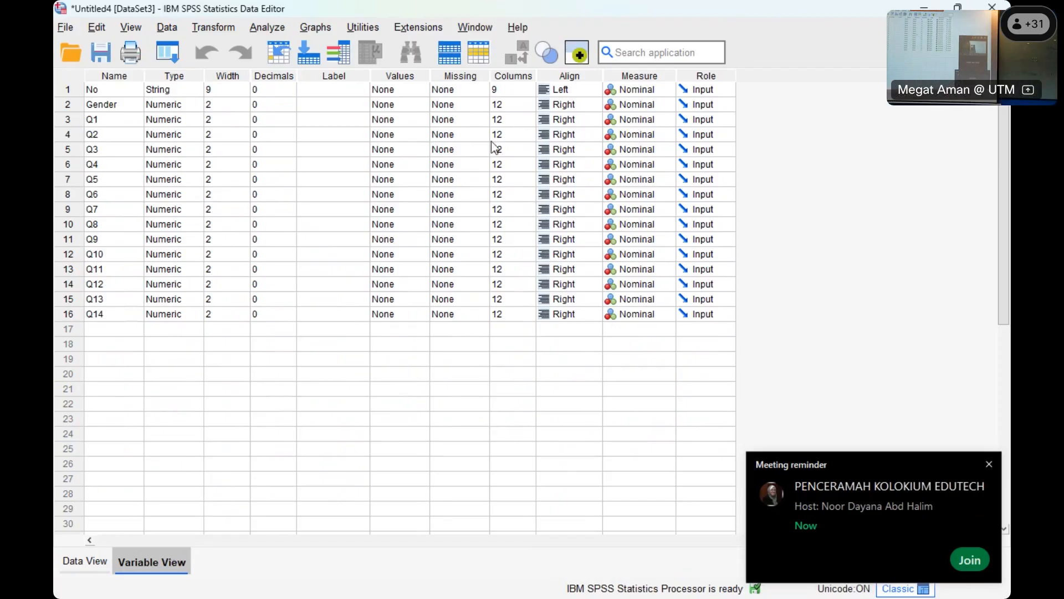
click(661, 125)
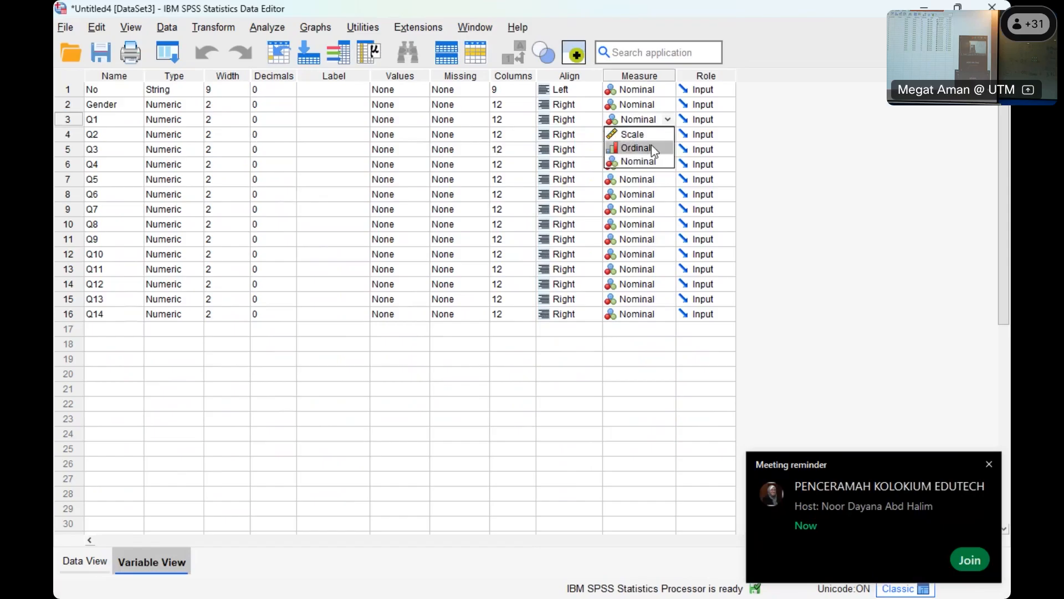
click(651, 145)
click(653, 135)
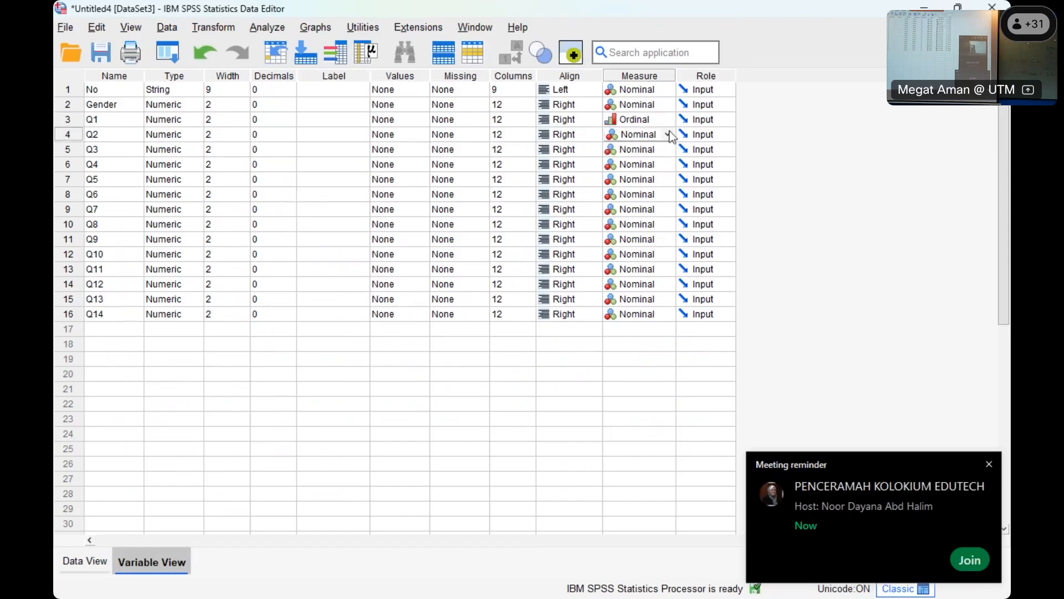
click(668, 135)
click(647, 160)
click(668, 151)
click(669, 151)
click(653, 175)
click(654, 169)
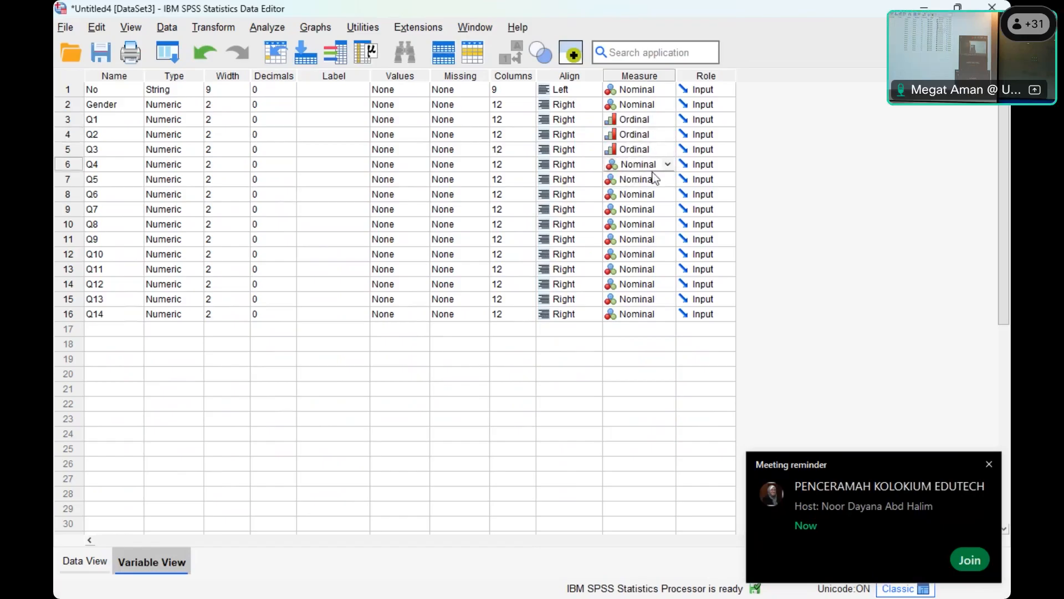
- Set the measurement level of the remaining questionnaire items, Q4 through Q14, to Ordinal
click(646, 150)
drag(647, 180, 641, 310)
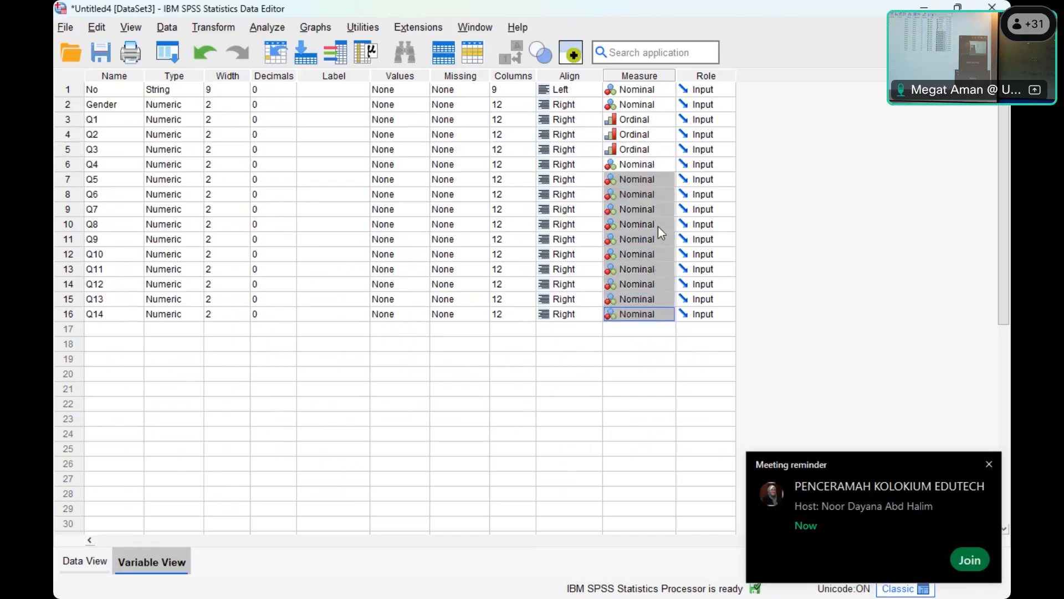
drag(647, 119, 658, 314)
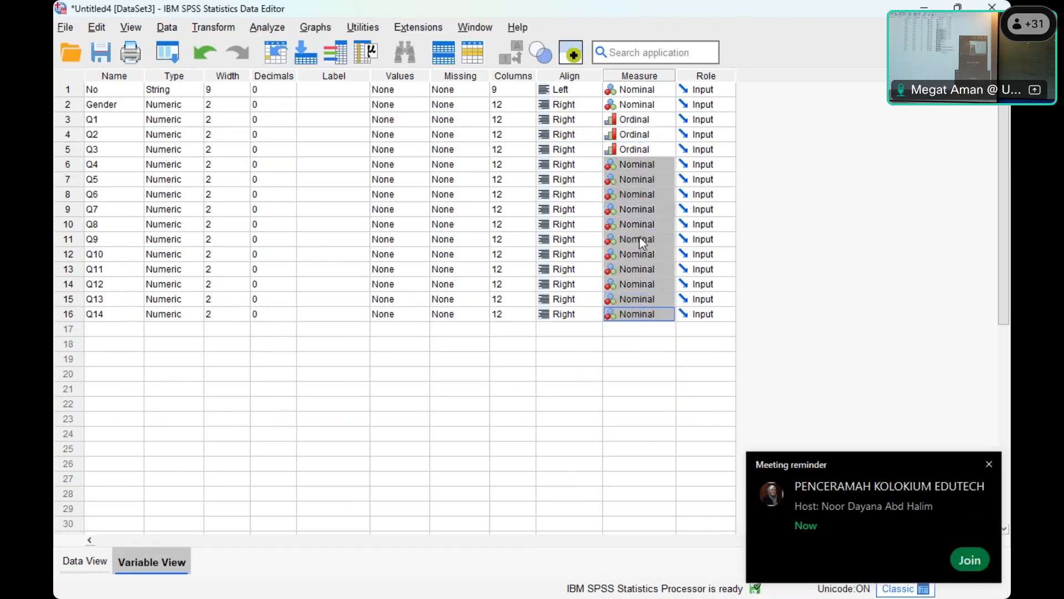
right_click(639, 236)
click(657, 265)
drag(641, 214, 650, 314)
right_click(647, 254)
click(661, 283)
right_click(646, 302)
click(665, 337)
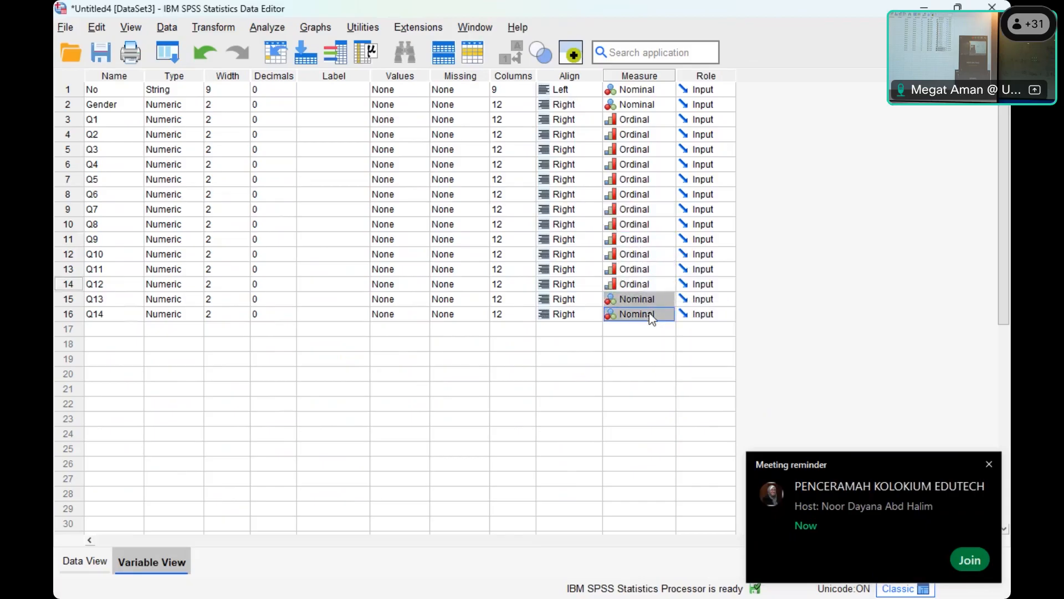
right_click(650, 314)
click(650, 255)
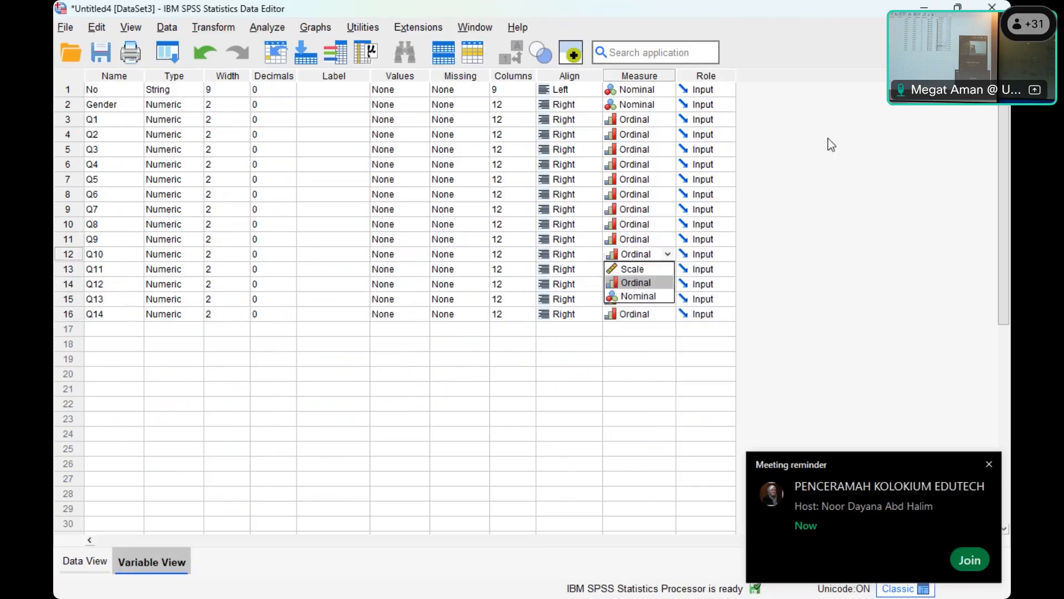
click(466, 357)
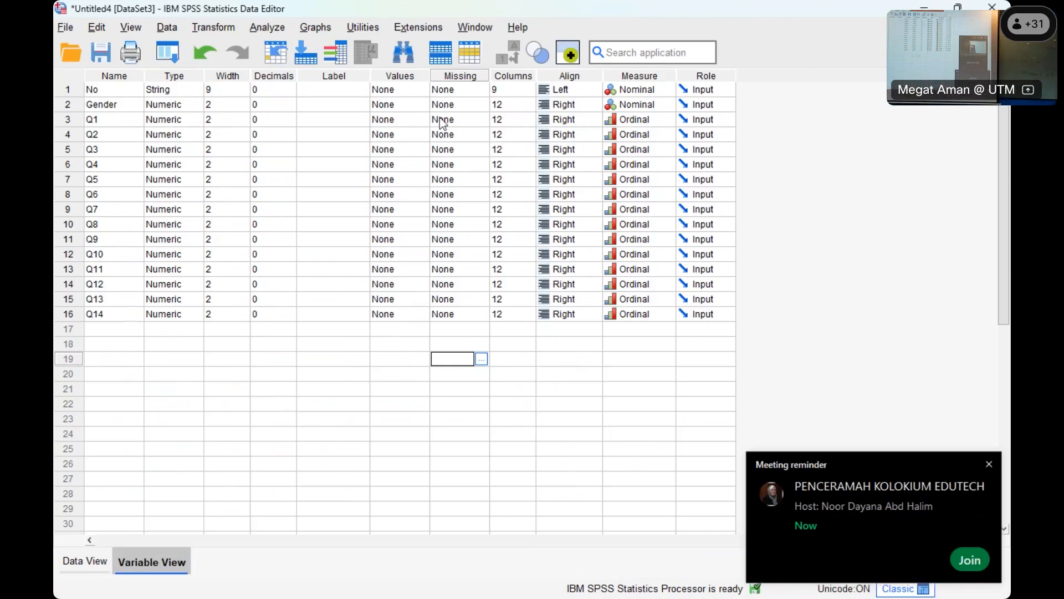
- Add value labels to Q1, labelling 1 as SD and 2 as D
click(421, 119)
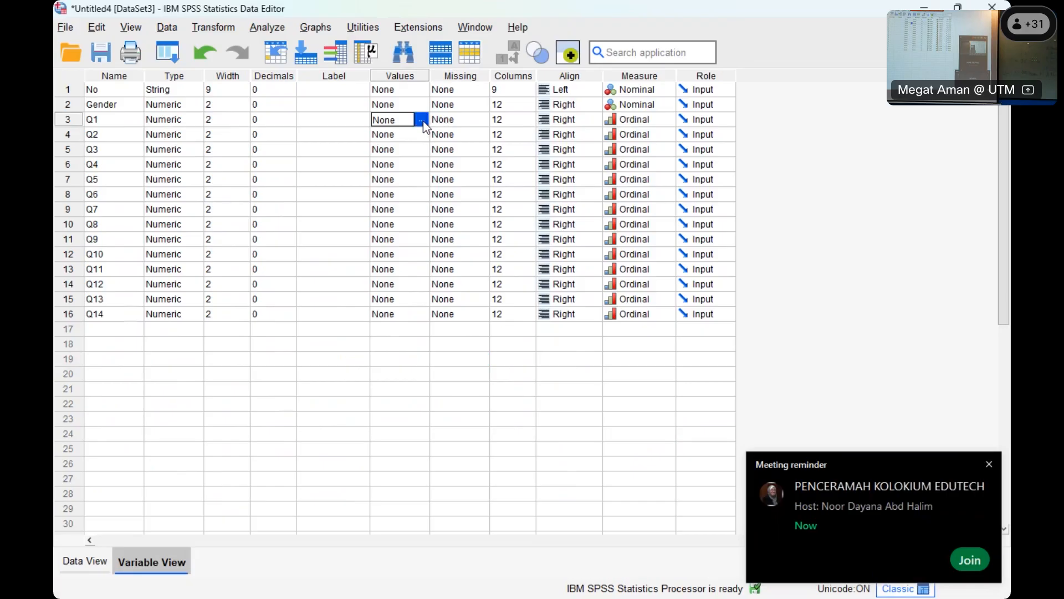
click(422, 120)
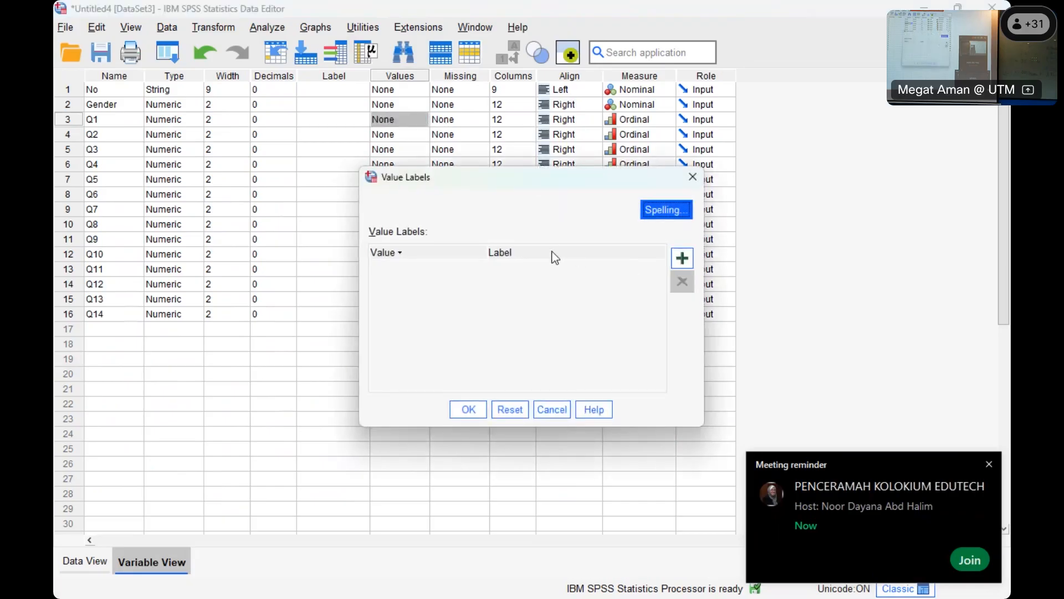
click(682, 259)
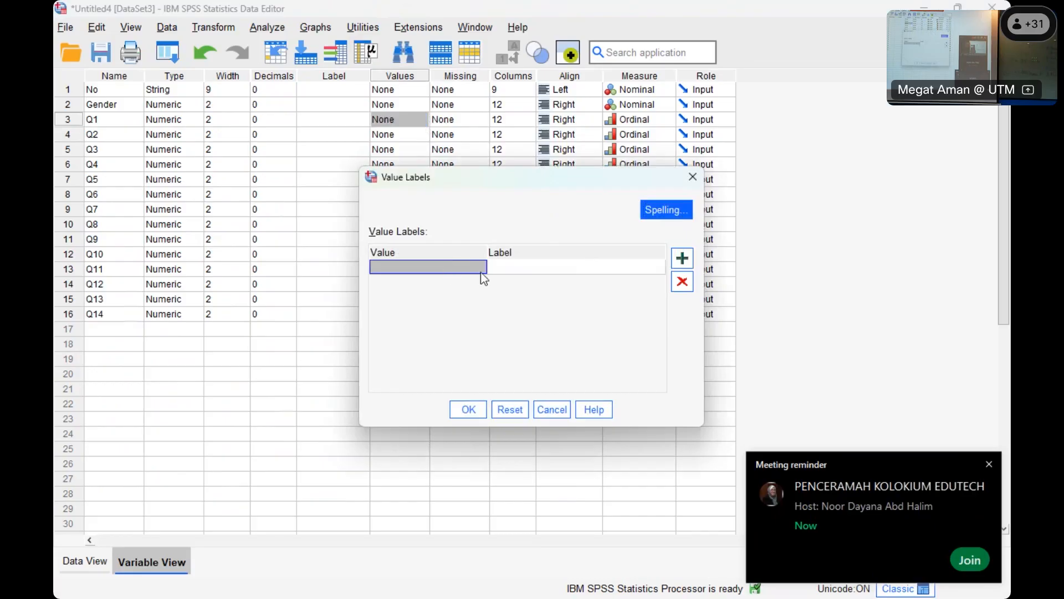
text(1)
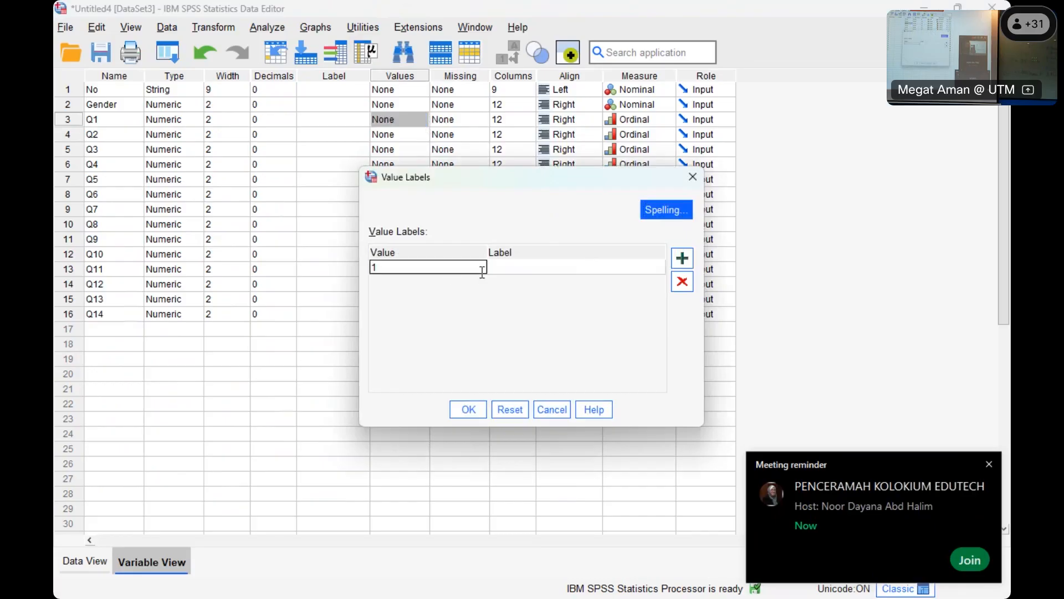
click(562, 267)
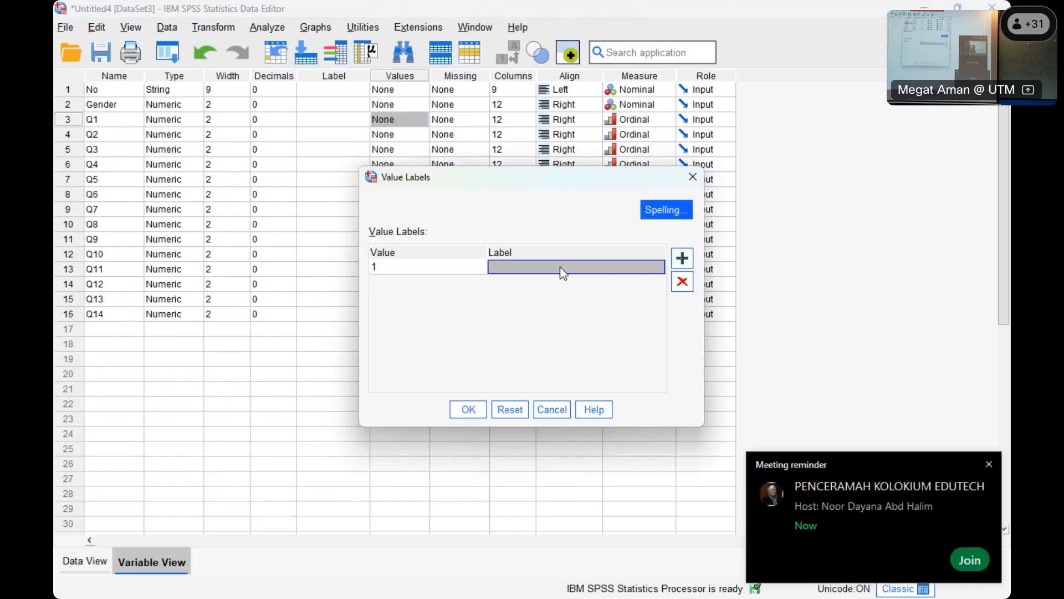
click(560, 267)
text(SD)
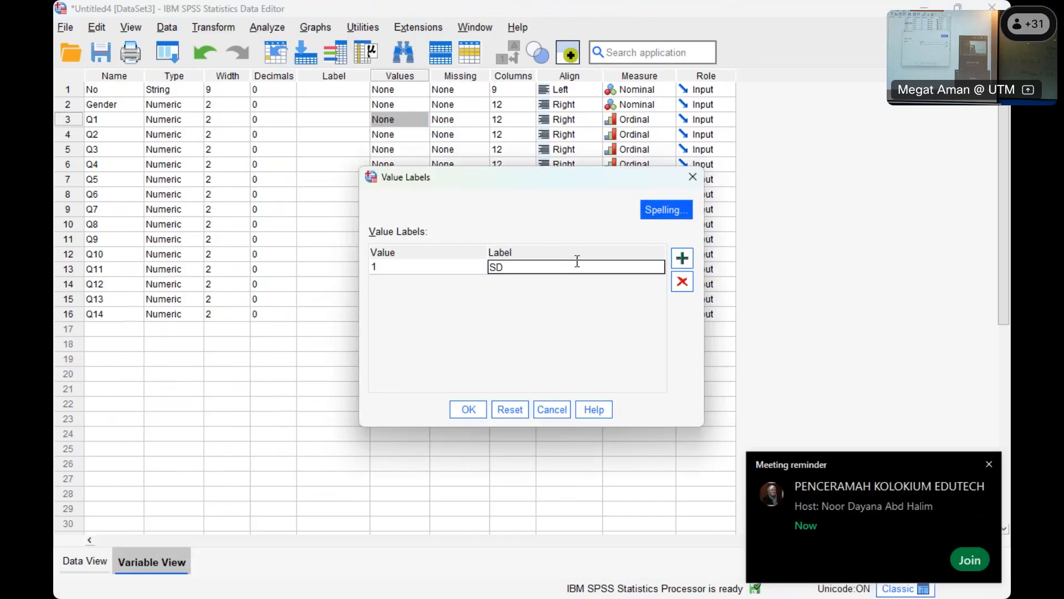
click(682, 258)
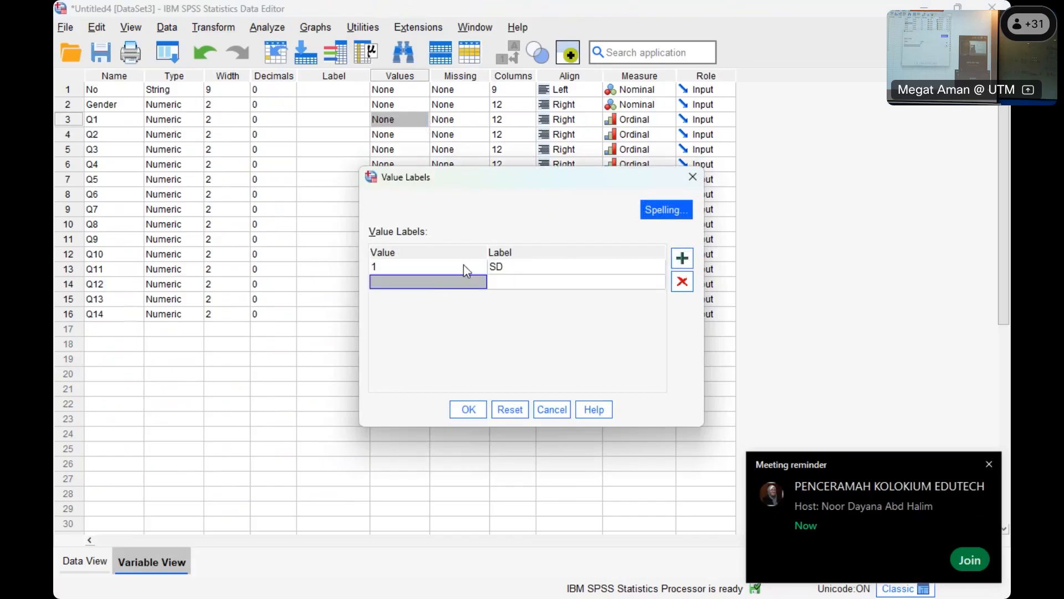
text(2)
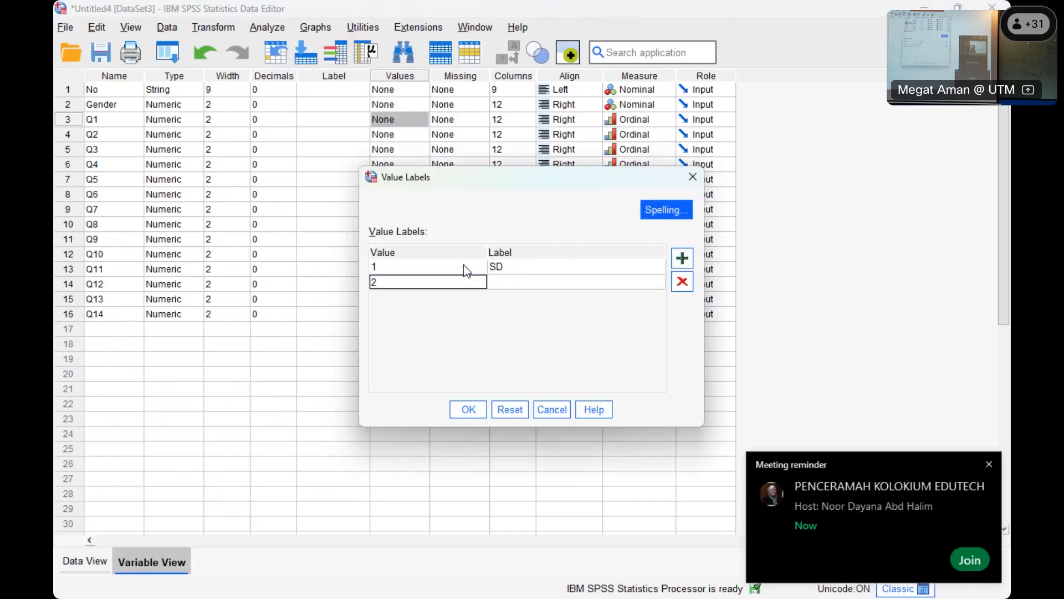
click(555, 283)
text(D)
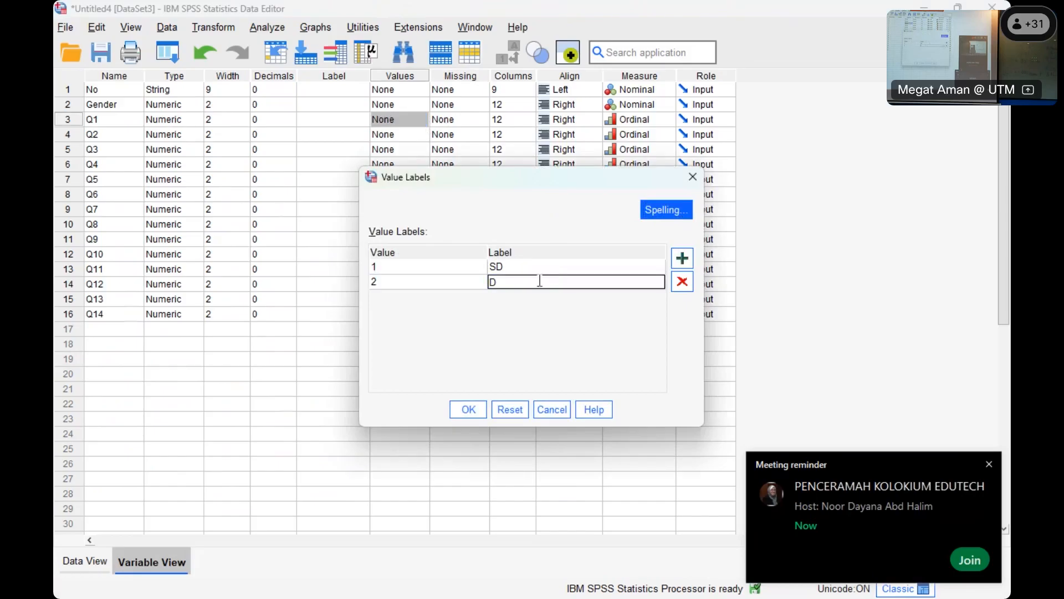
- Label Q1's value 3 as A and 4 as SA, and apply the value labels
click(683, 257)
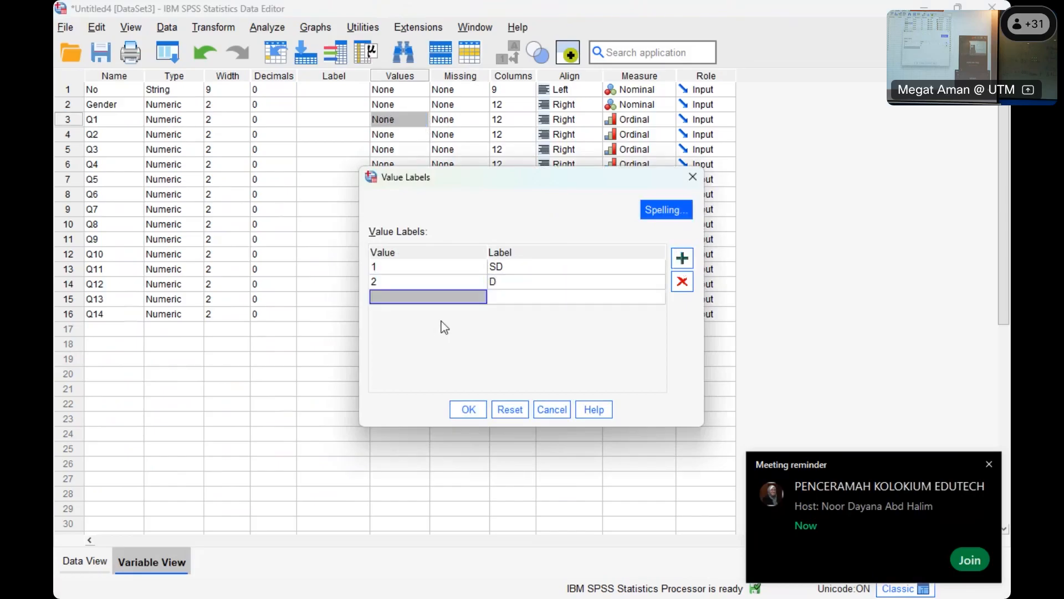
text(2)
key(BackSpace)
text(3)
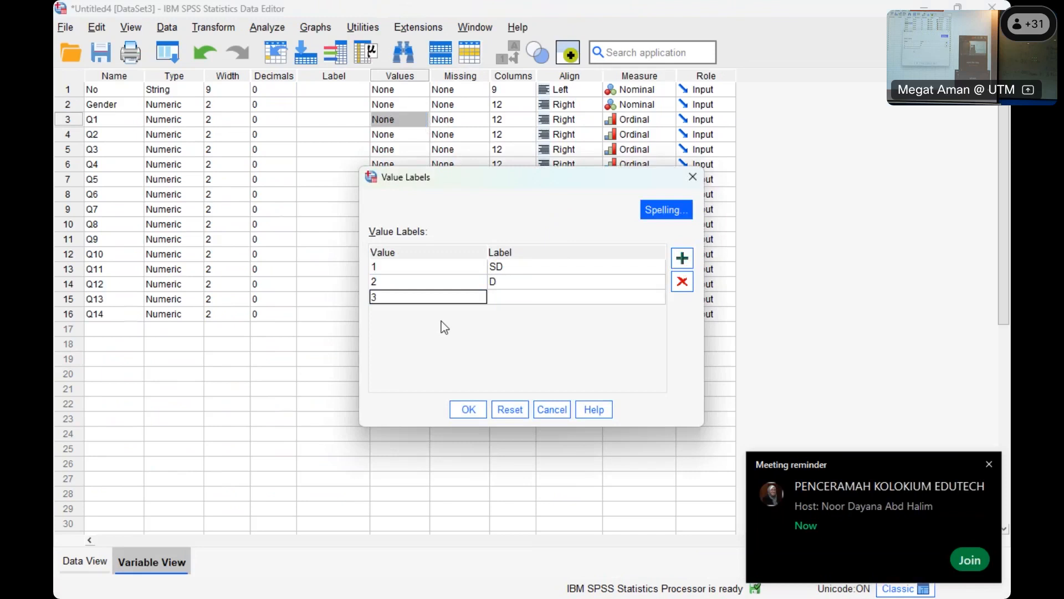
click(553, 299)
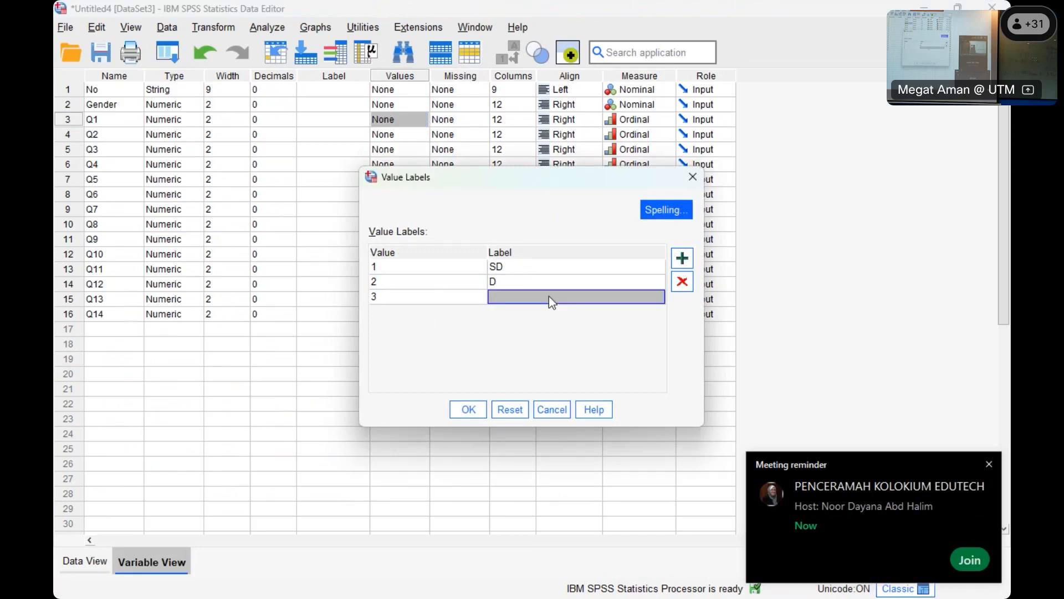
text(A)
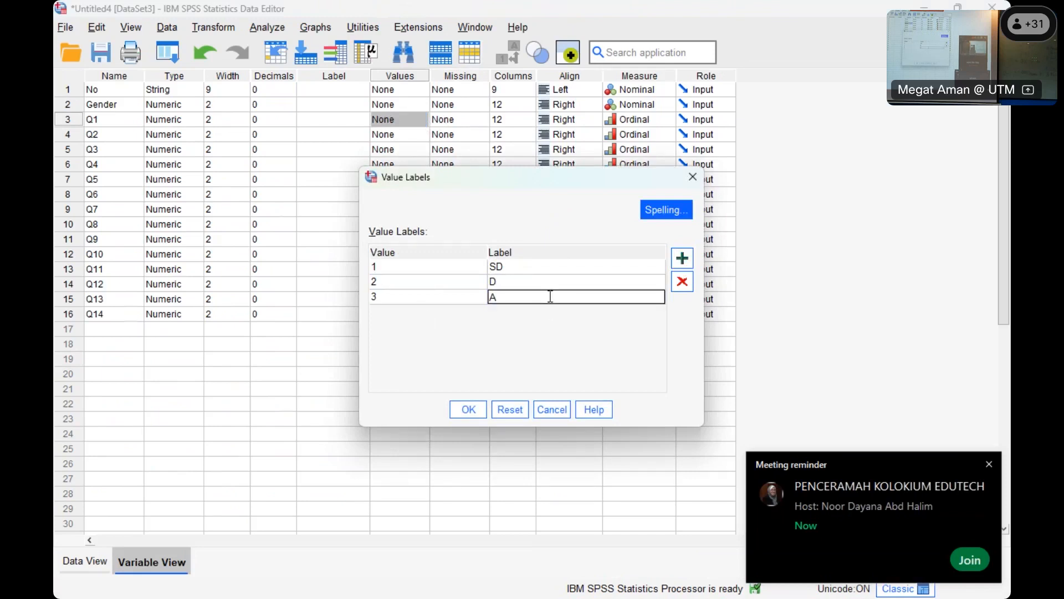
click(681, 260)
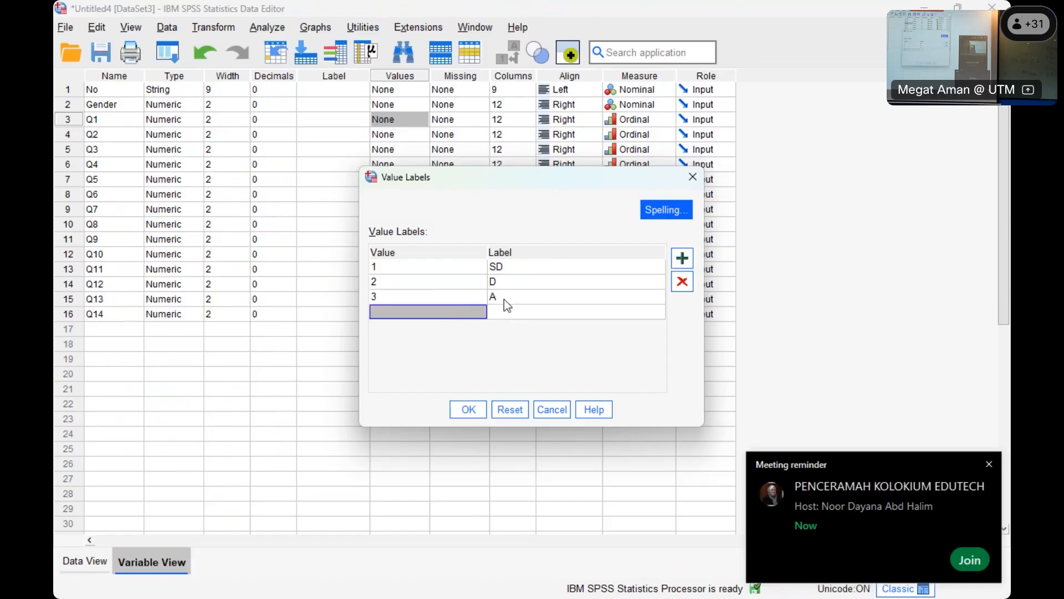
text(4)
click(497, 315)
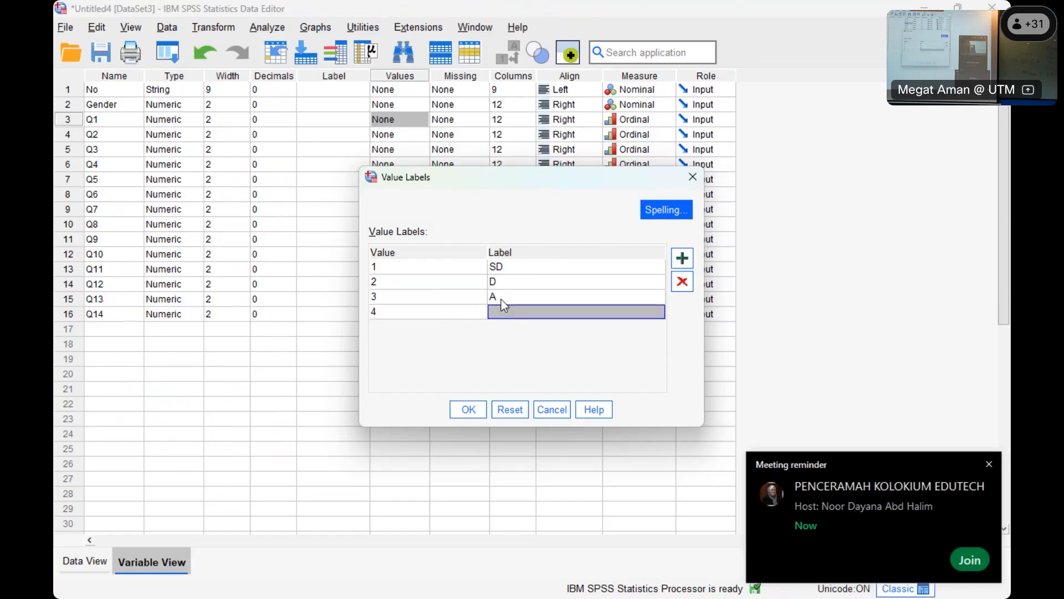
text(SA)
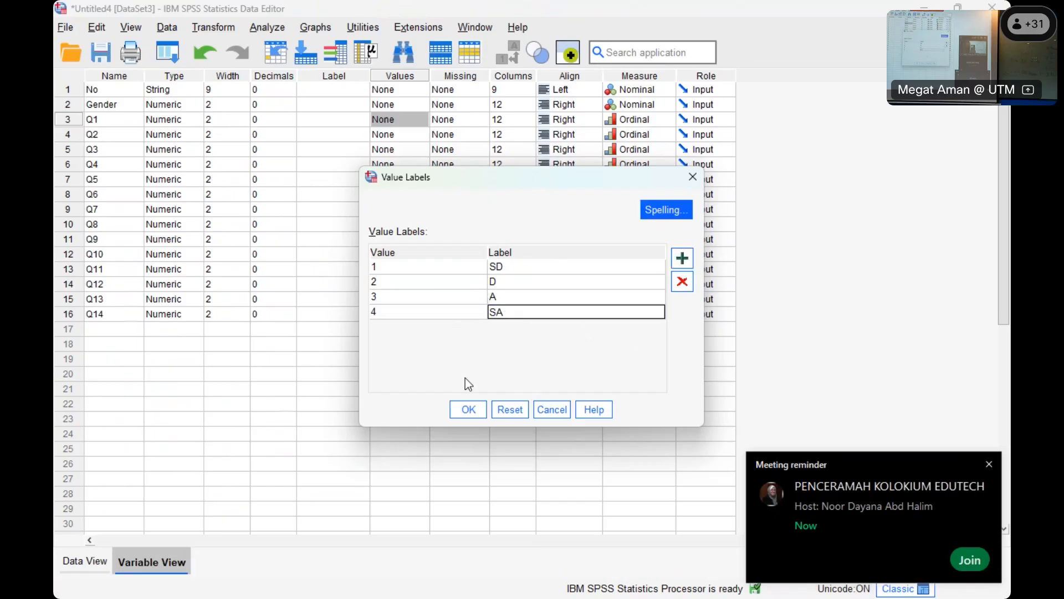
click(467, 410)
click(478, 389)
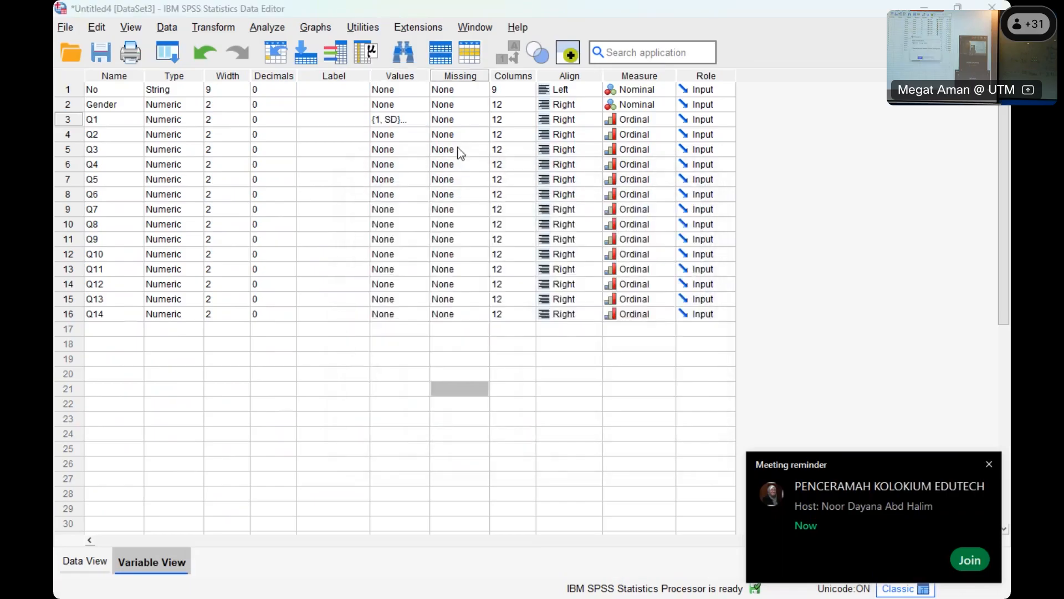
click(478, 389)
click(531, 371)
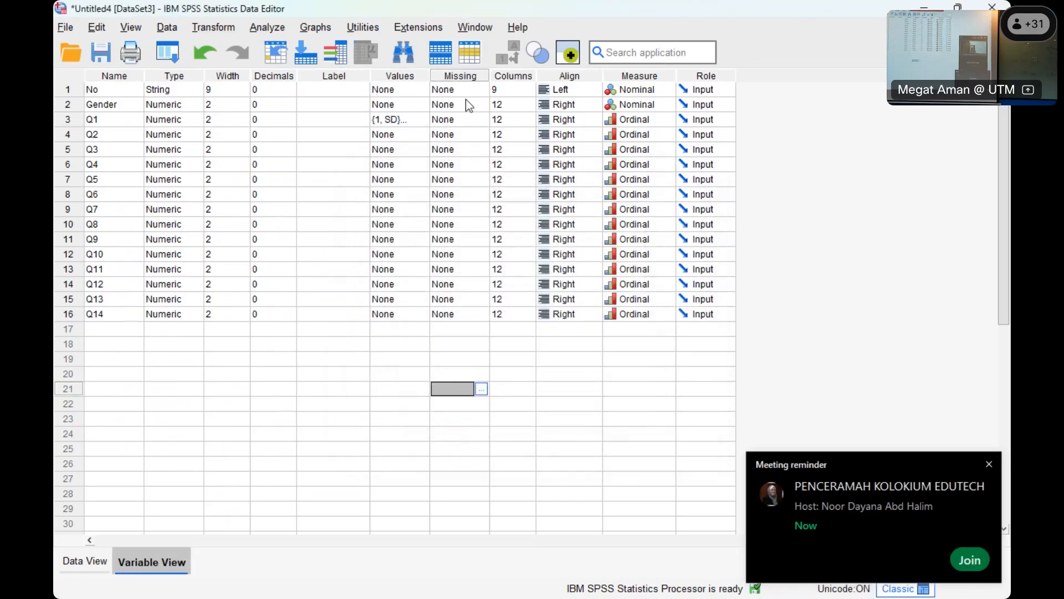
- Widen the Values column and copy Q1's value labels to Q9
drag(430, 76, 546, 78)
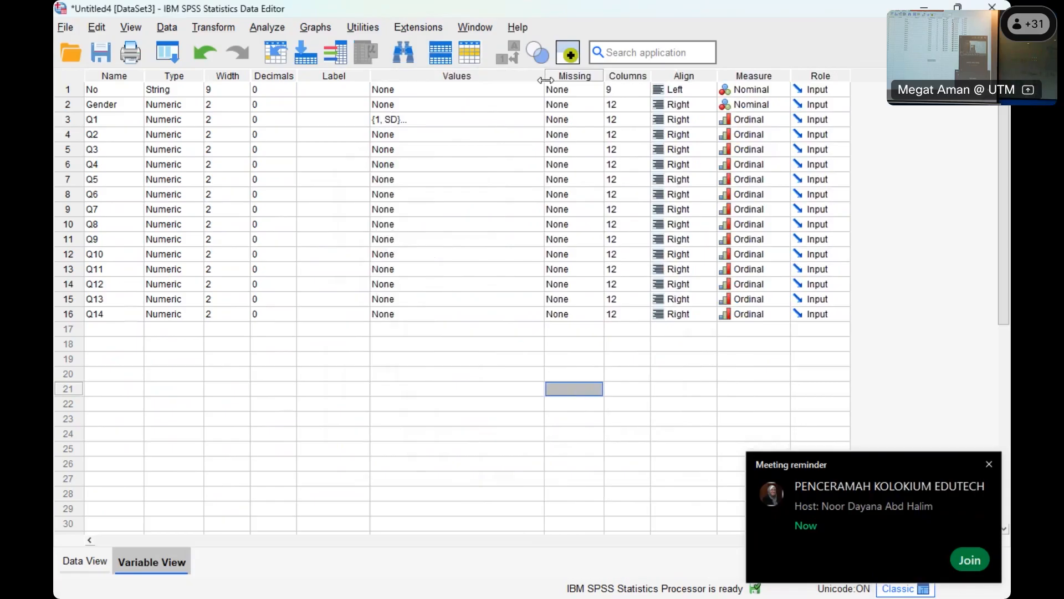
right_click(385, 123)
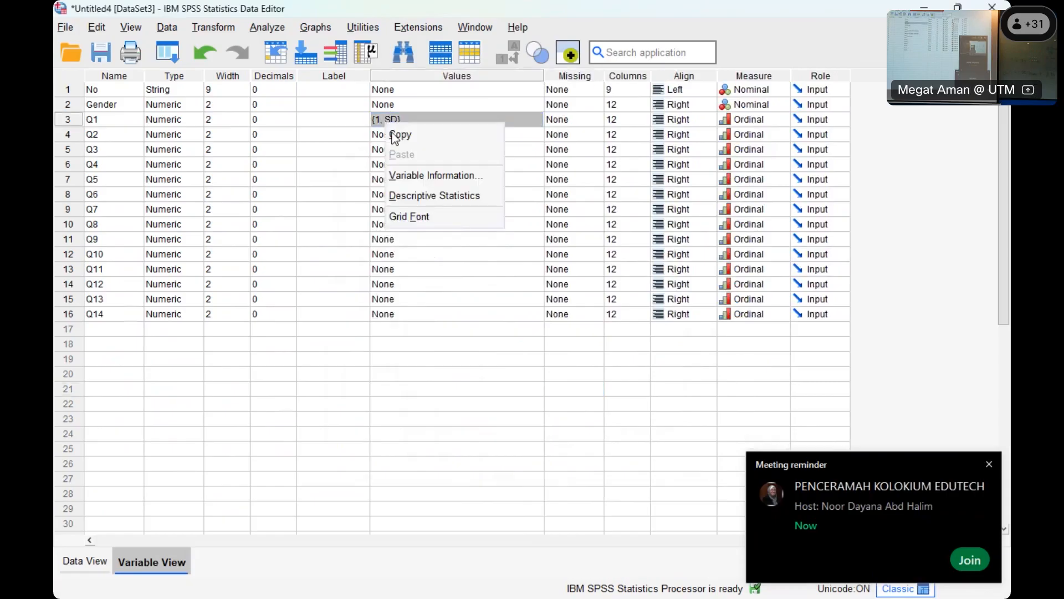
click(399, 136)
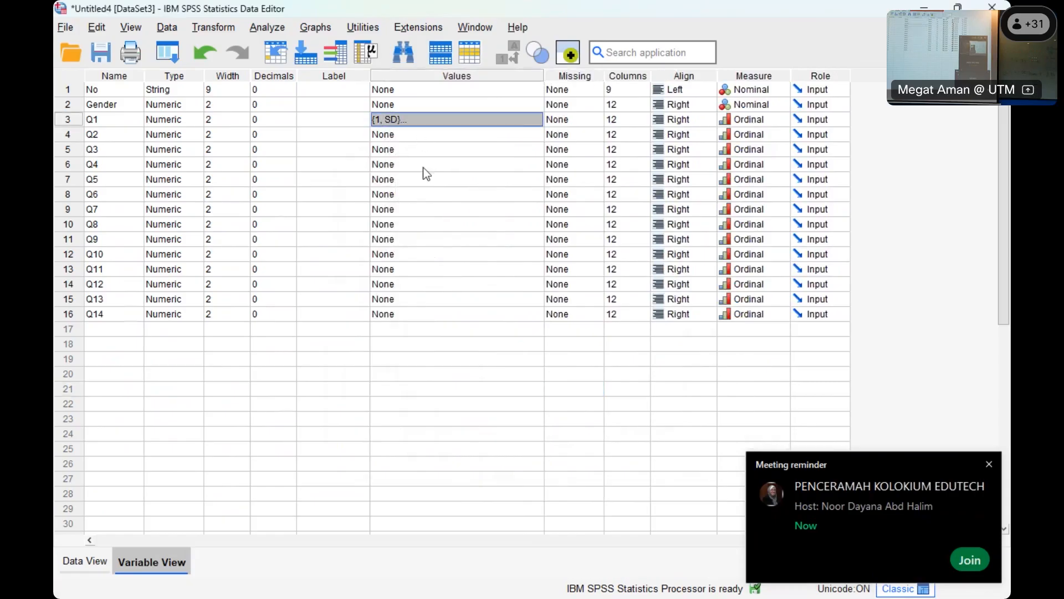
drag(421, 135, 433, 311)
right_click(424, 241)
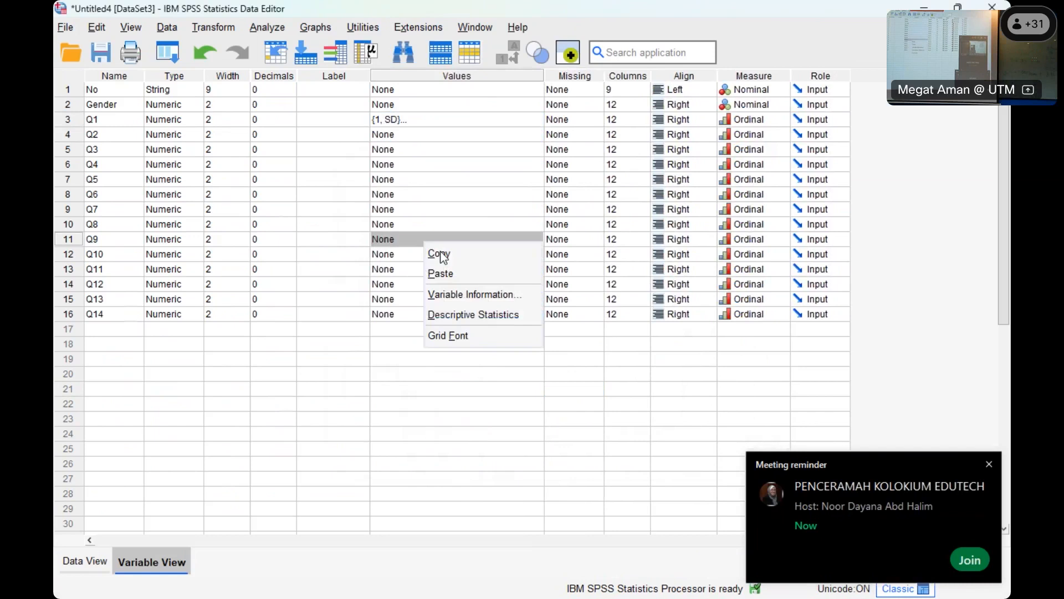
click(447, 273)
- Paste the copied Q1 value labels into Q2, Q4 and Q3
right_click(401, 138)
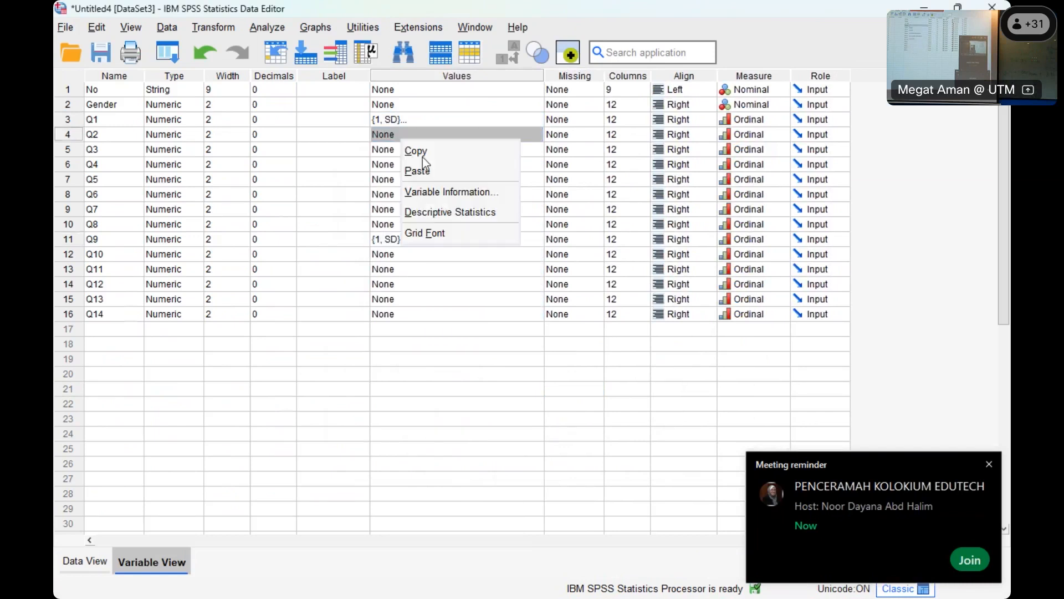
click(424, 170)
right_click(419, 163)
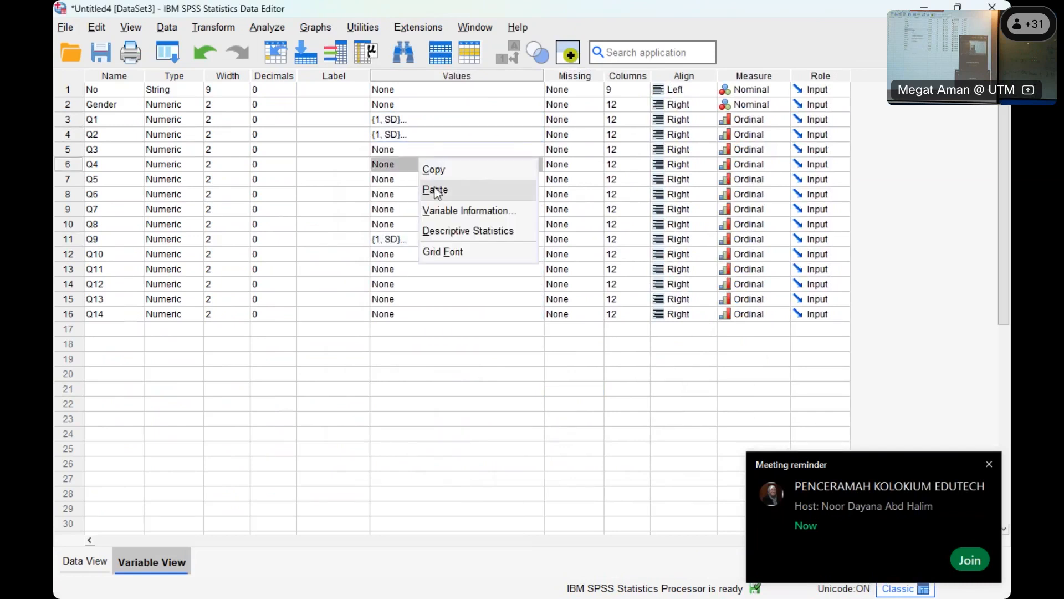
click(436, 190)
click(407, 153)
right_click(408, 155)
click(425, 186)
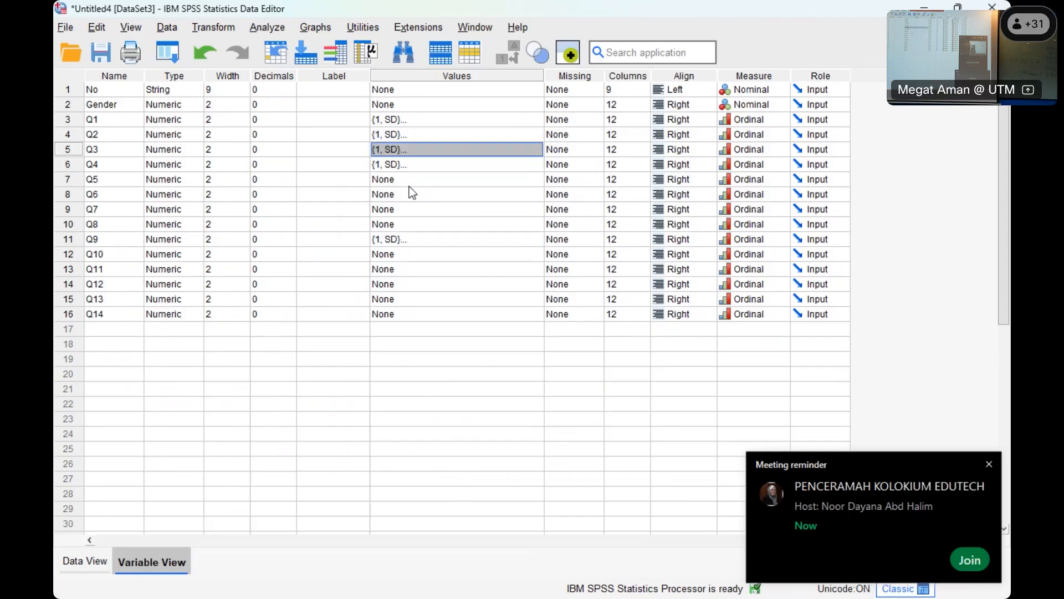
- Paste the copied Q1 value labels into Q5, Q6 and Q7
right_click(408, 181)
click(424, 212)
click(416, 197)
right_click(415, 198)
click(432, 229)
click(414, 214)
right_click(414, 215)
click(418, 240)
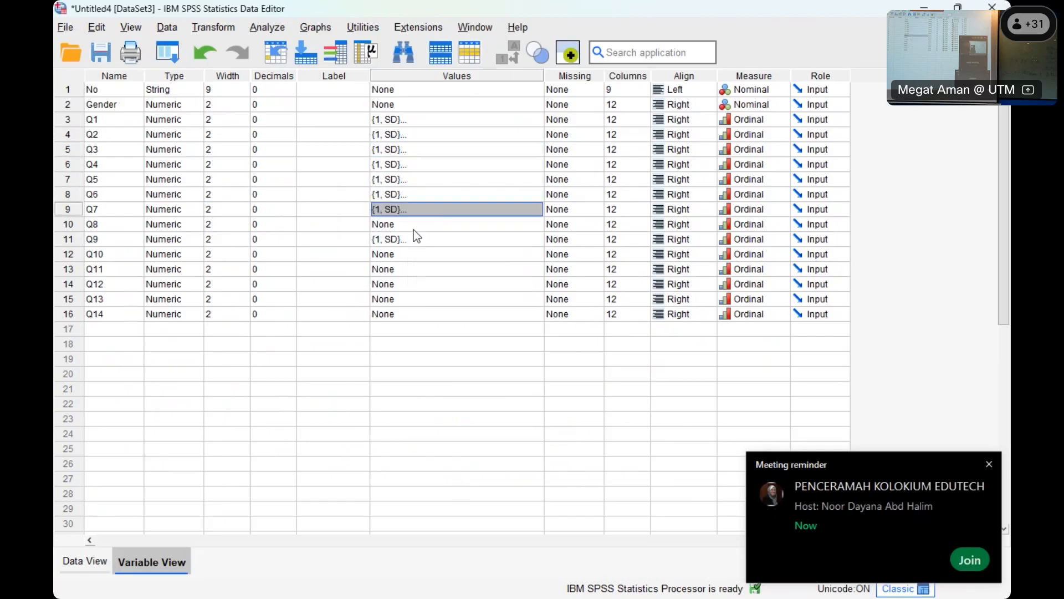
- Paste the copied Q1 value labels into Q8, Q10 and Q11
click(413, 230)
right_click(413, 230)
click(424, 261)
click(411, 255)
right_click(411, 256)
click(436, 289)
click(435, 274)
right_click(435, 275)
click(457, 311)
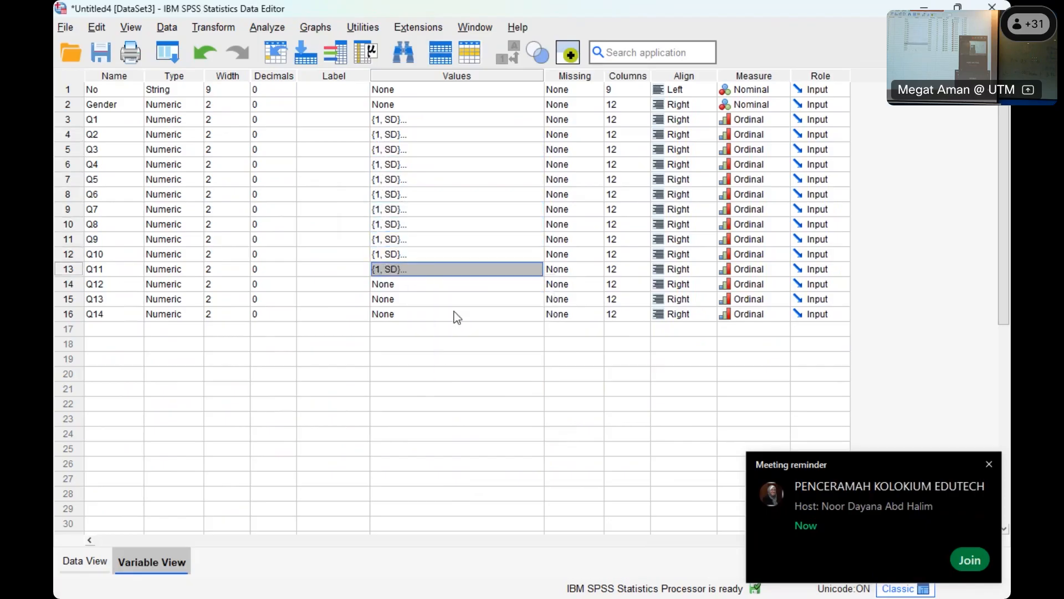
- Paste the copied Q1 value labels into Q12, Q13 and Q14
click(419, 286)
right_click(419, 286)
click(440, 314)
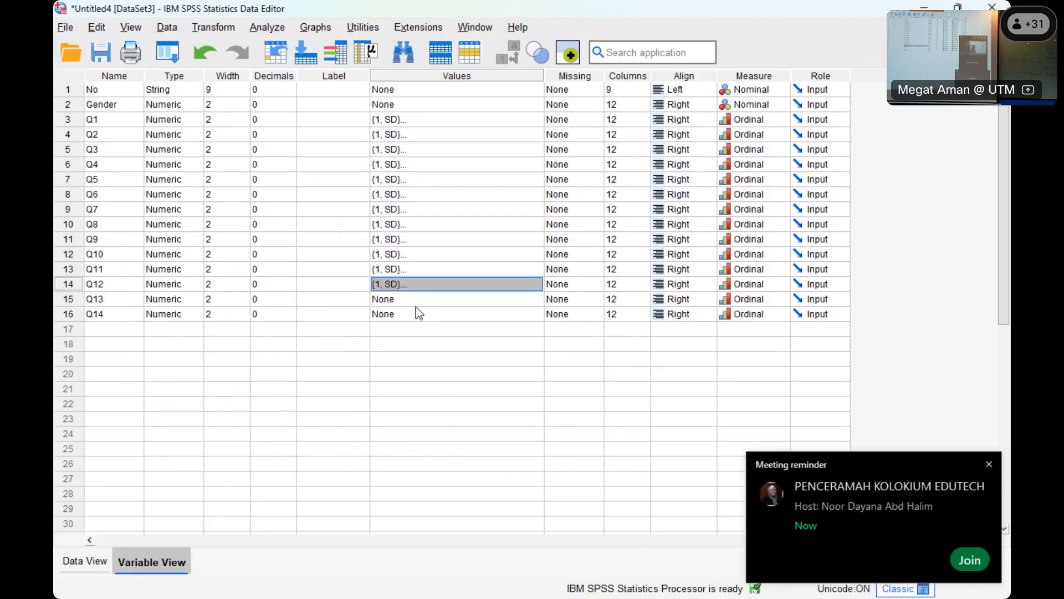
click(416, 305)
right_click(416, 305)
click(434, 334)
click(433, 315)
right_click(419, 315)
click(442, 345)
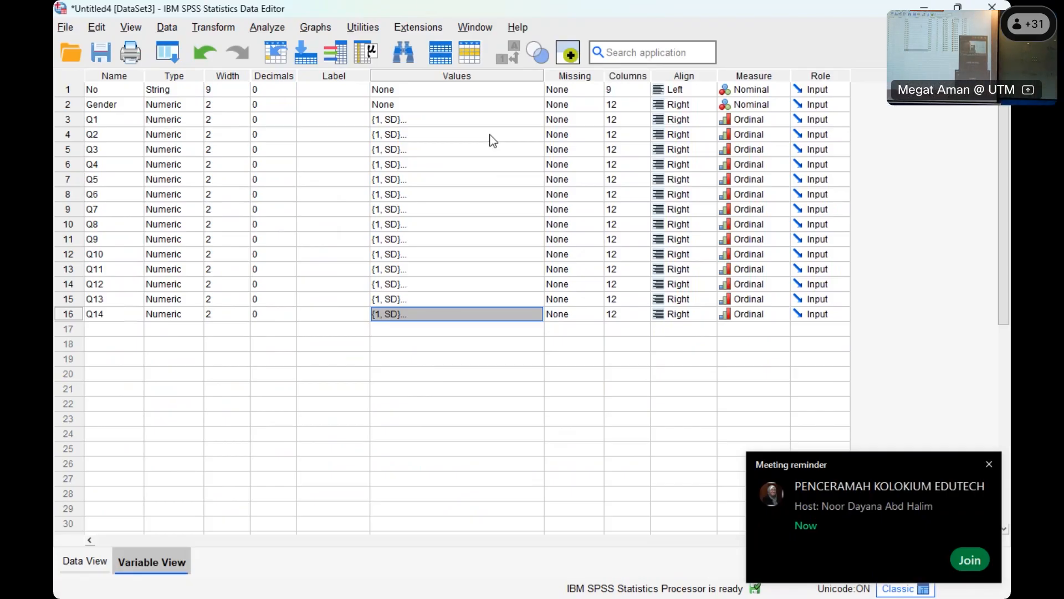
- Return to the data and set up a Frequencies analysis with Q1 to Q14 as the variables
click(84, 561)
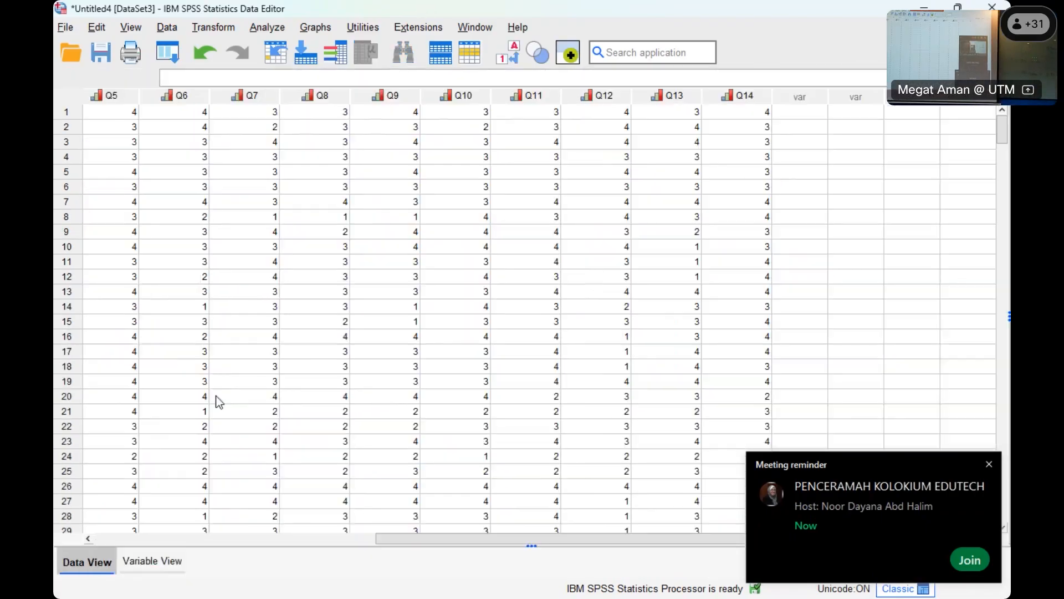
drag(499, 540, 275, 540)
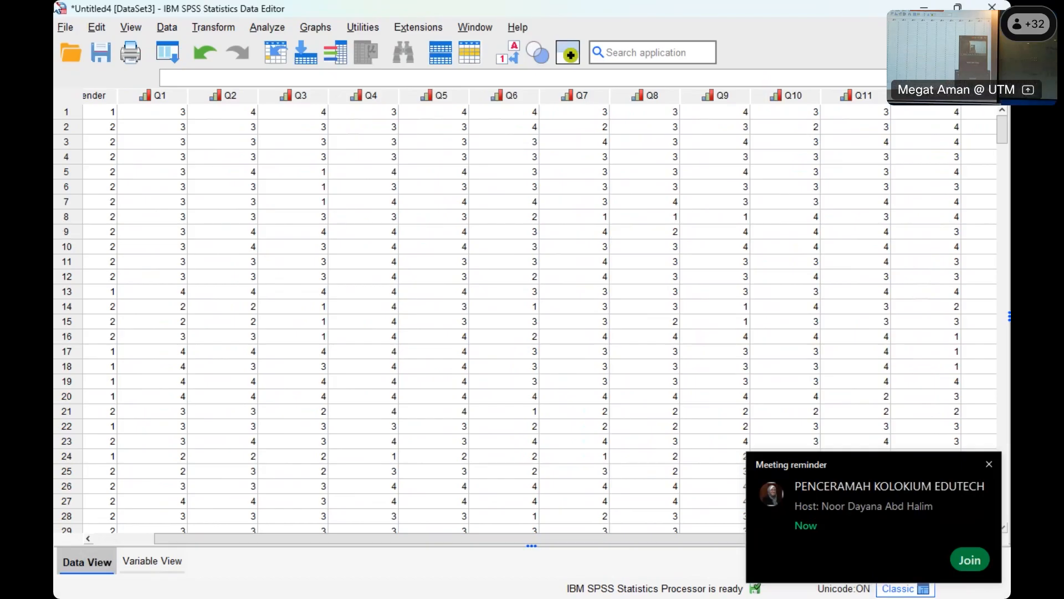
click(267, 28)
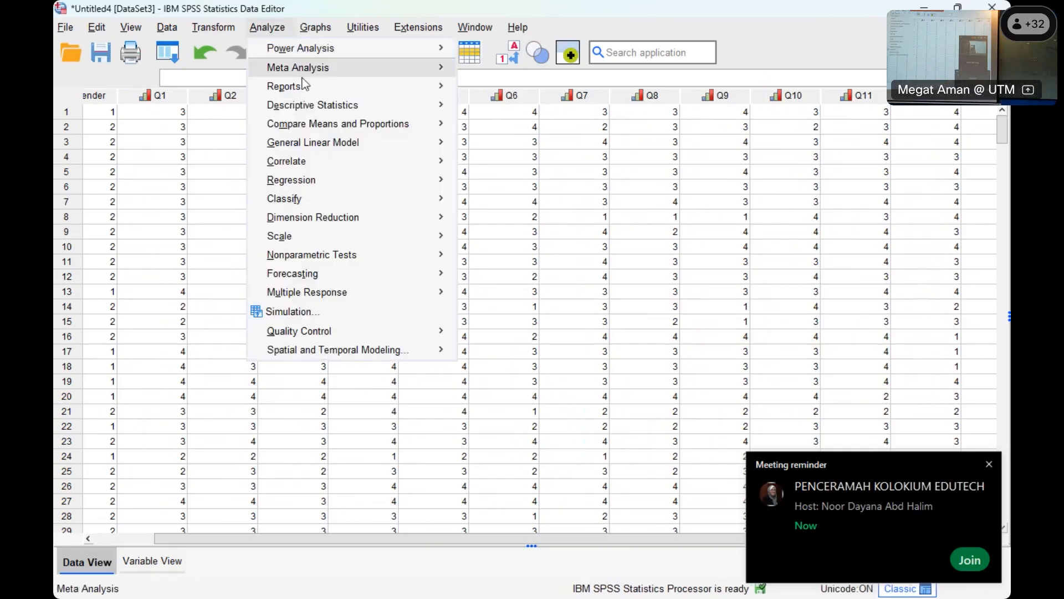
mouse_move(435, 106)
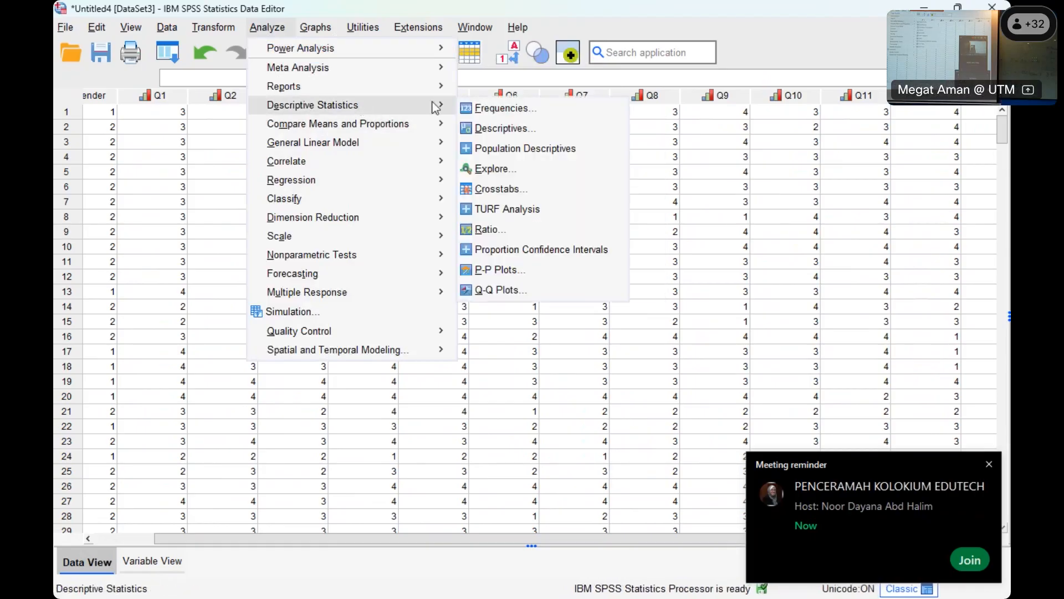
click(488, 110)
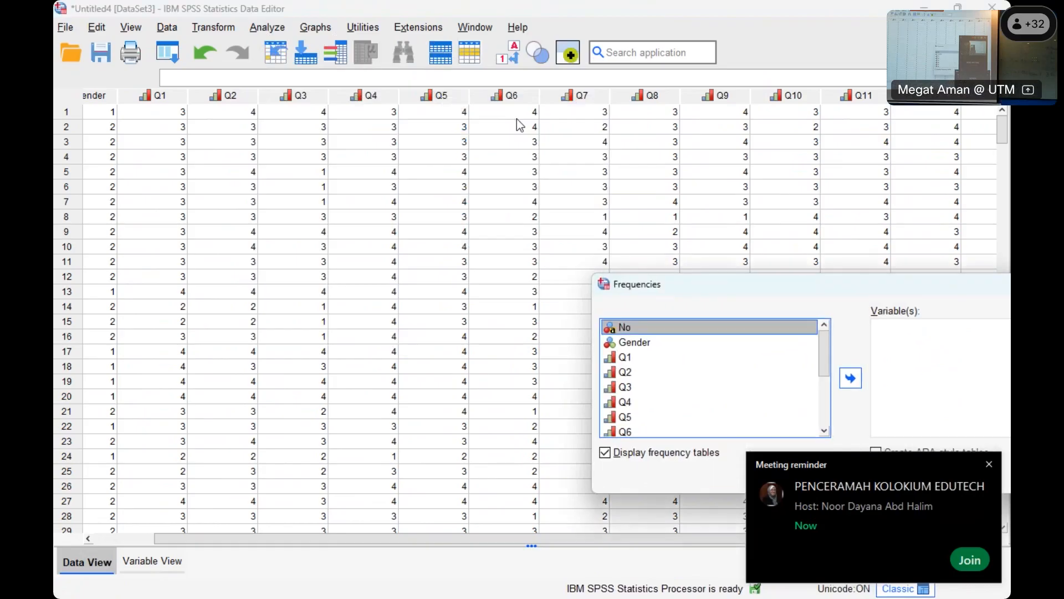
drag(654, 298, 247, 149)
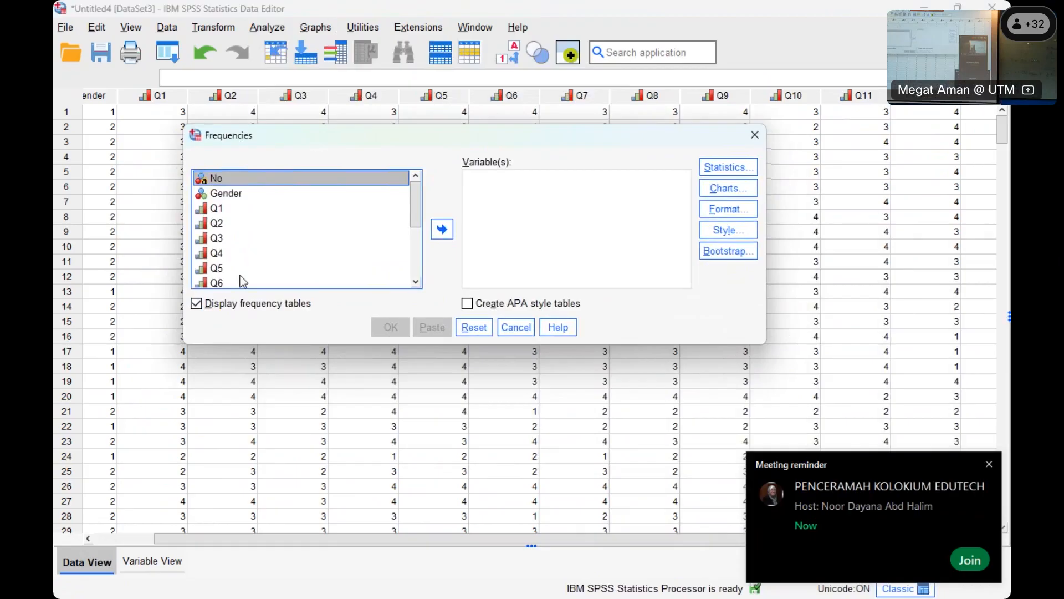
click(218, 210)
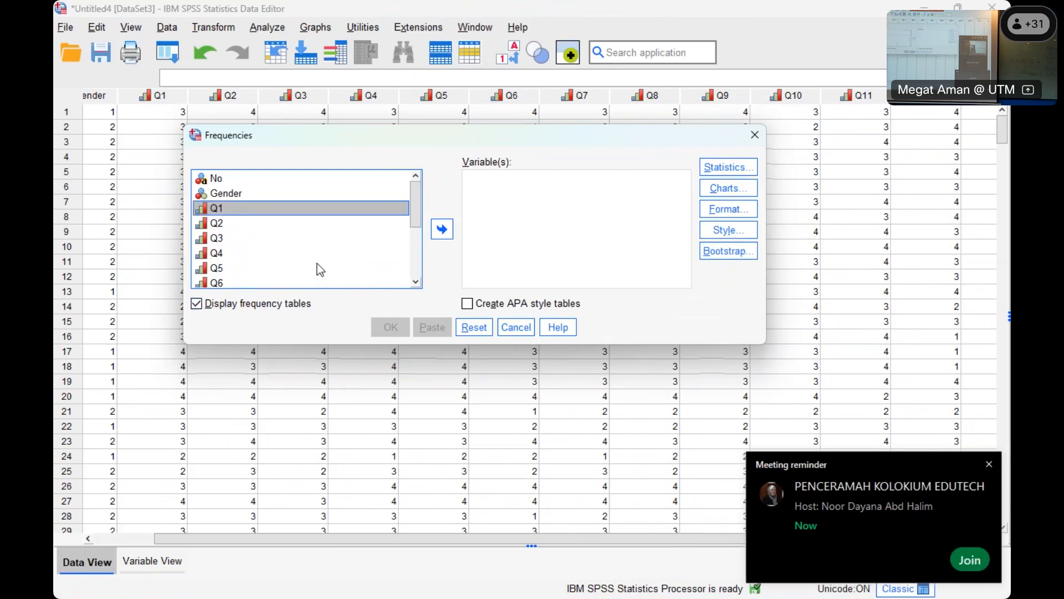
scroll(318, 265, down, 3)
shift+click(242, 282)
drag(356, 209, 527, 207)
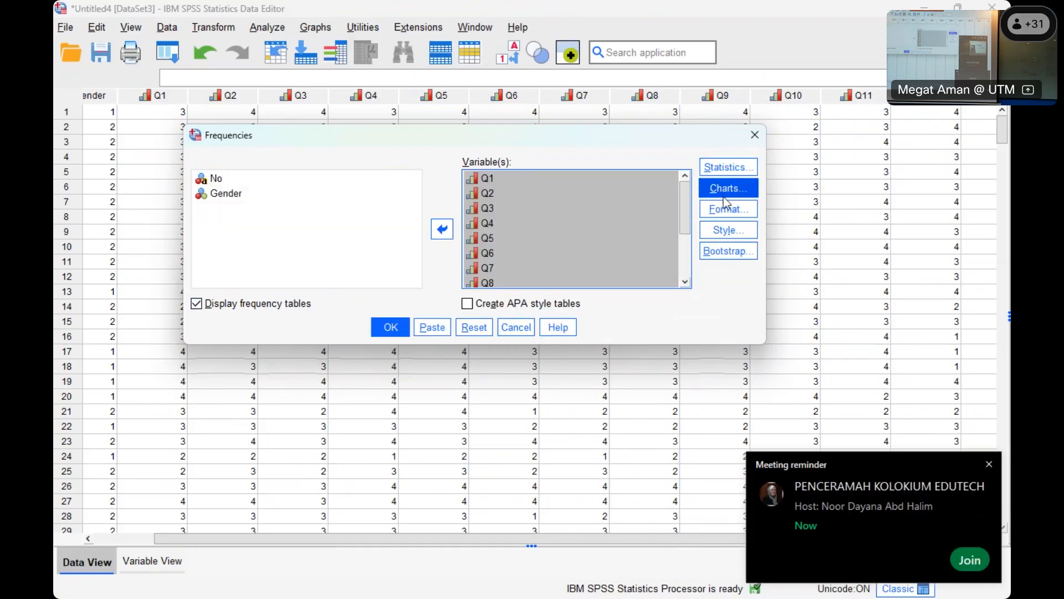
- Include the mean and standard deviation in the Frequencies statistics
click(724, 170)
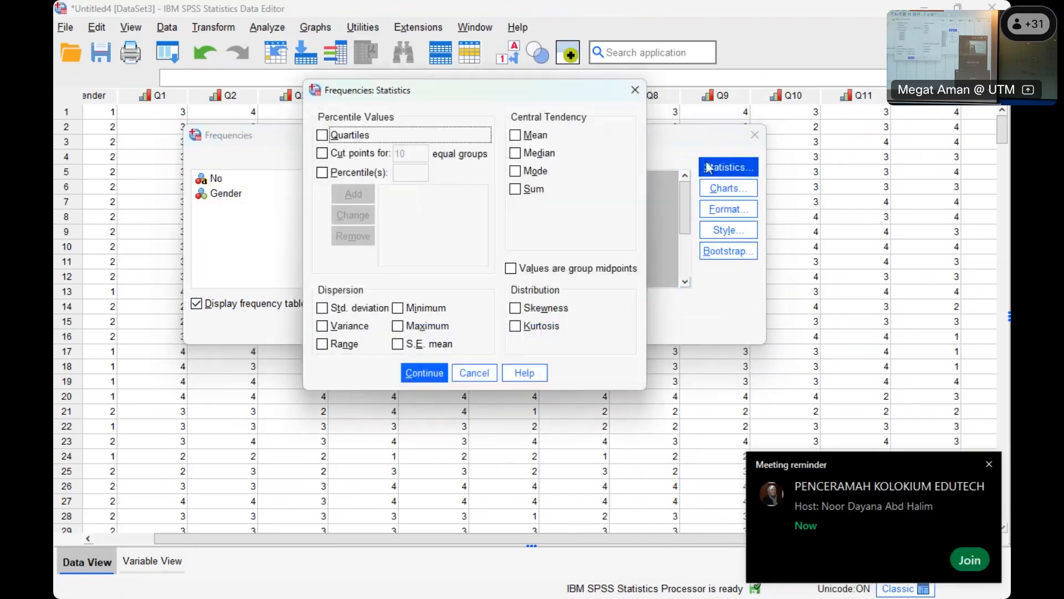
click(530, 137)
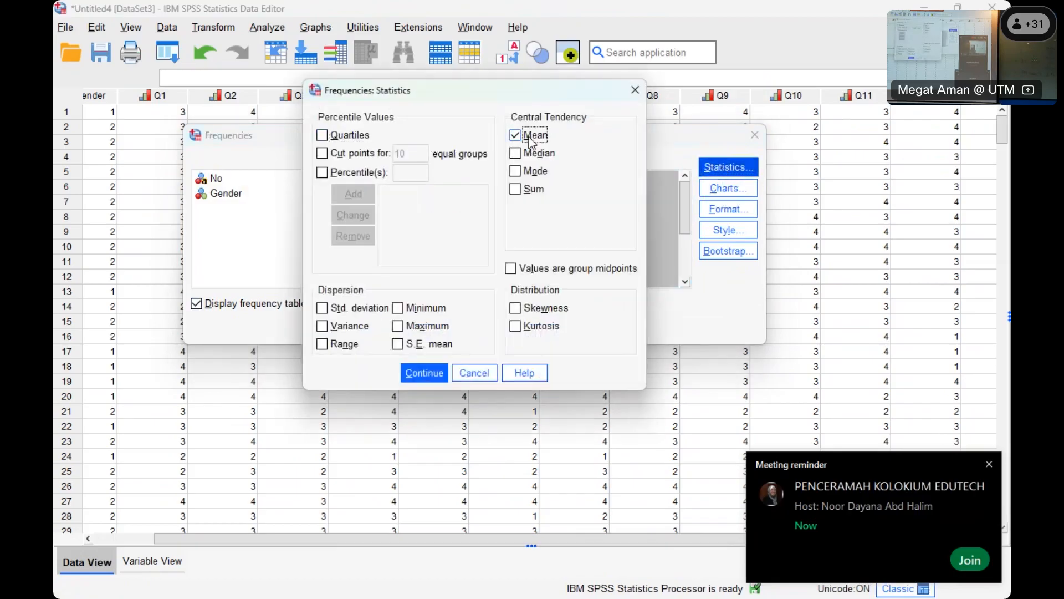
click(353, 305)
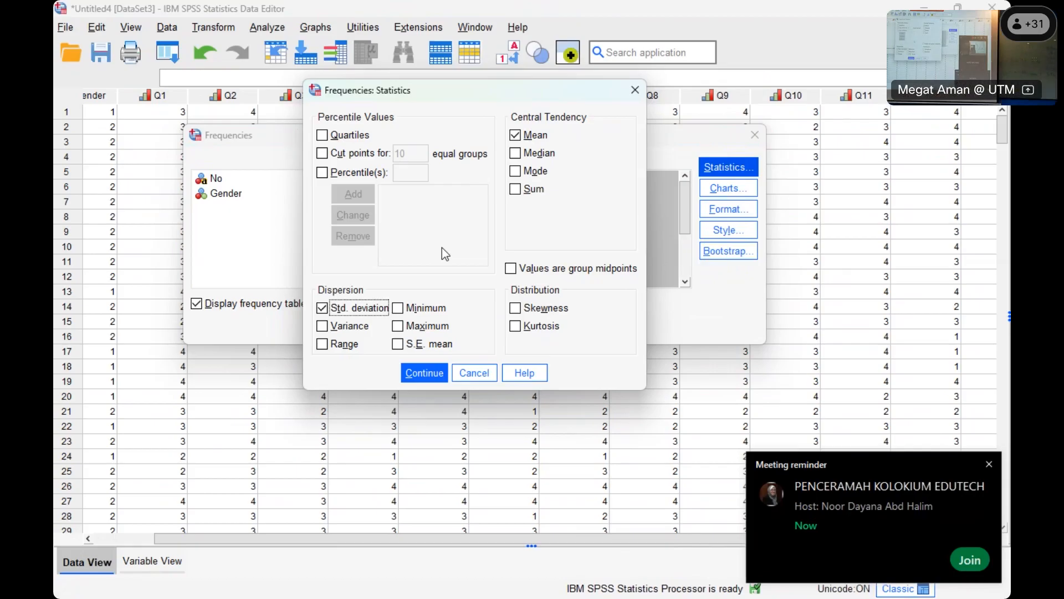
click(424, 373)
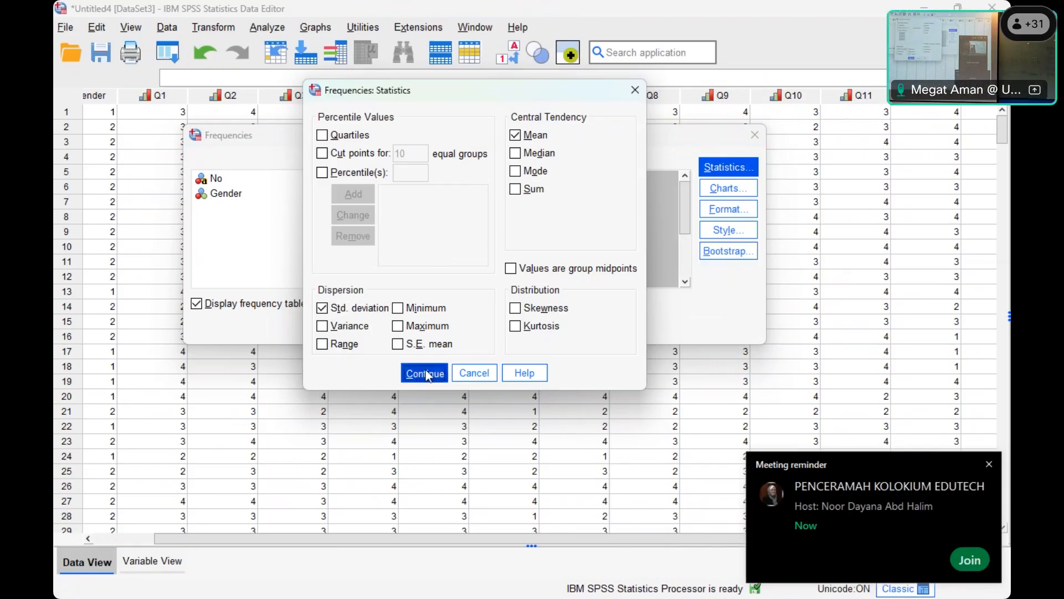
click(737, 201)
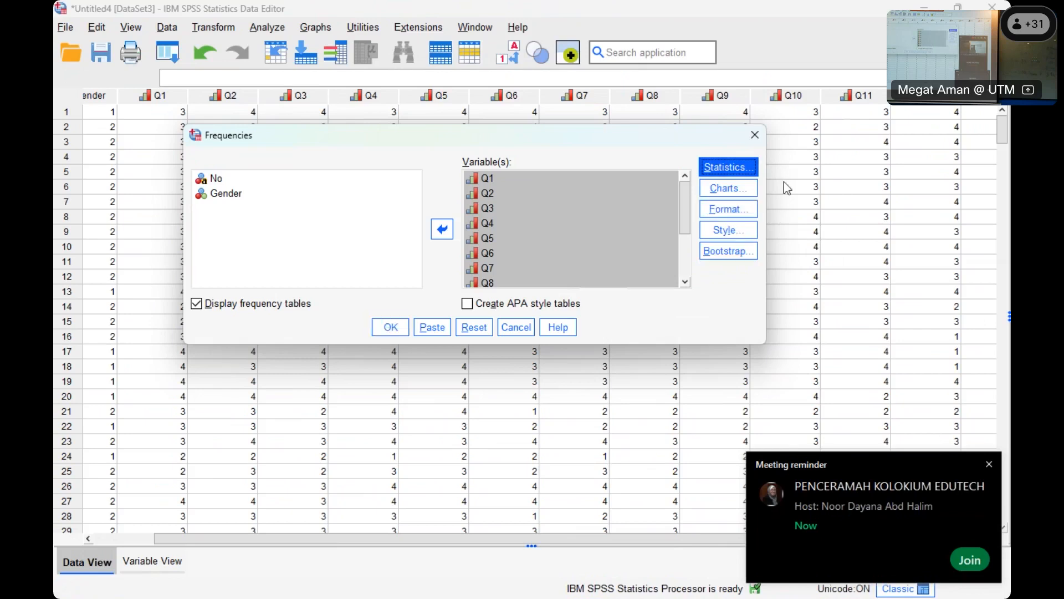
- Run the Frequencies analysis and examine its Statistics table and the frequency tables of the items
click(390, 327)
scroll(554, 309, down, 5)
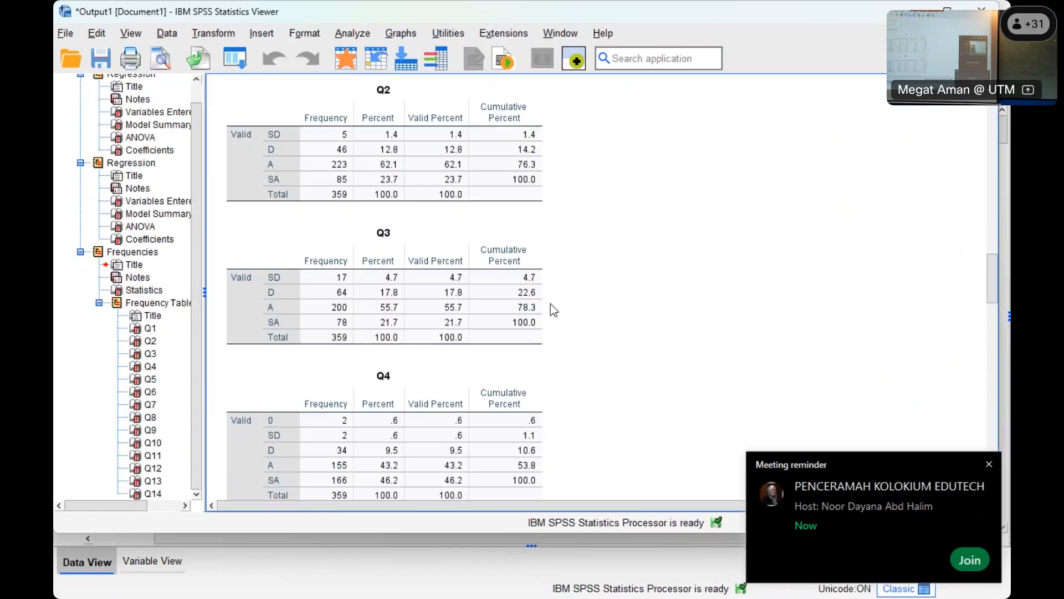
scroll(554, 309, up, 6)
scroll(551, 309, down, 1)
click(336, 202)
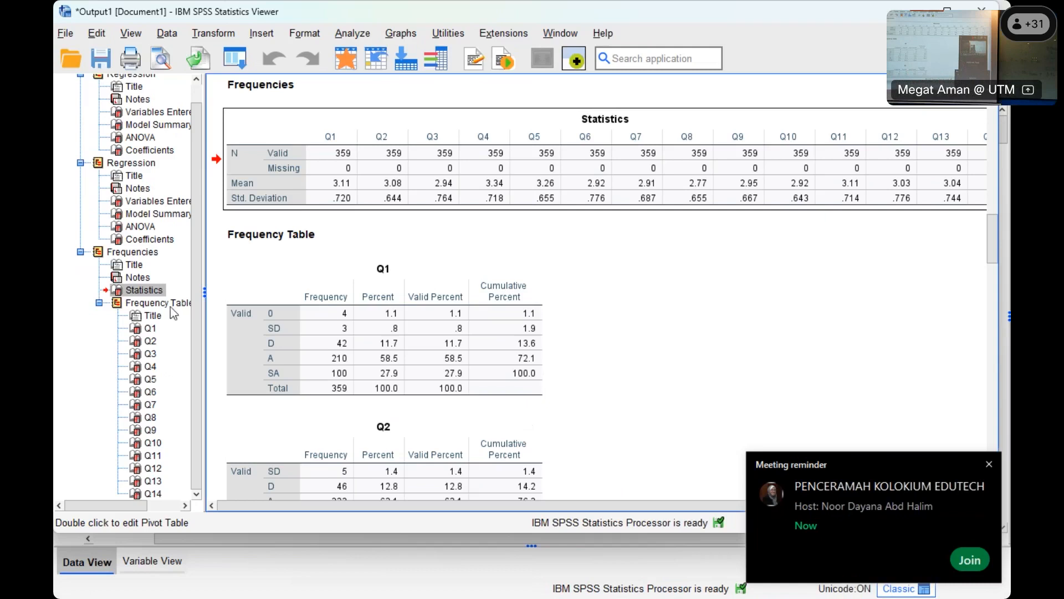
- Show the variable definitions and close the output viewer without saving its contents
click(164, 563)
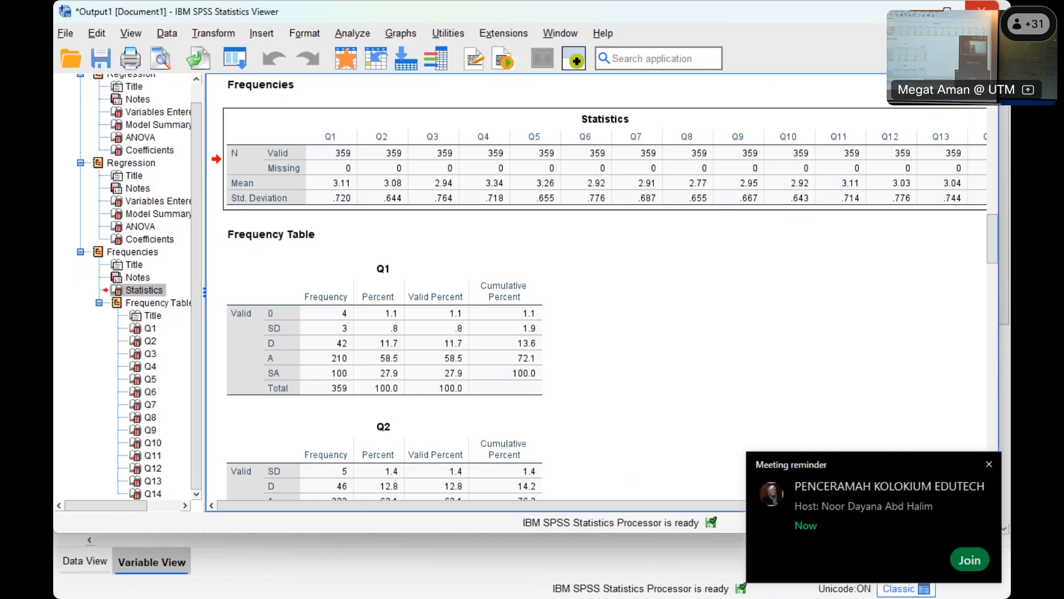
click(982, 10)
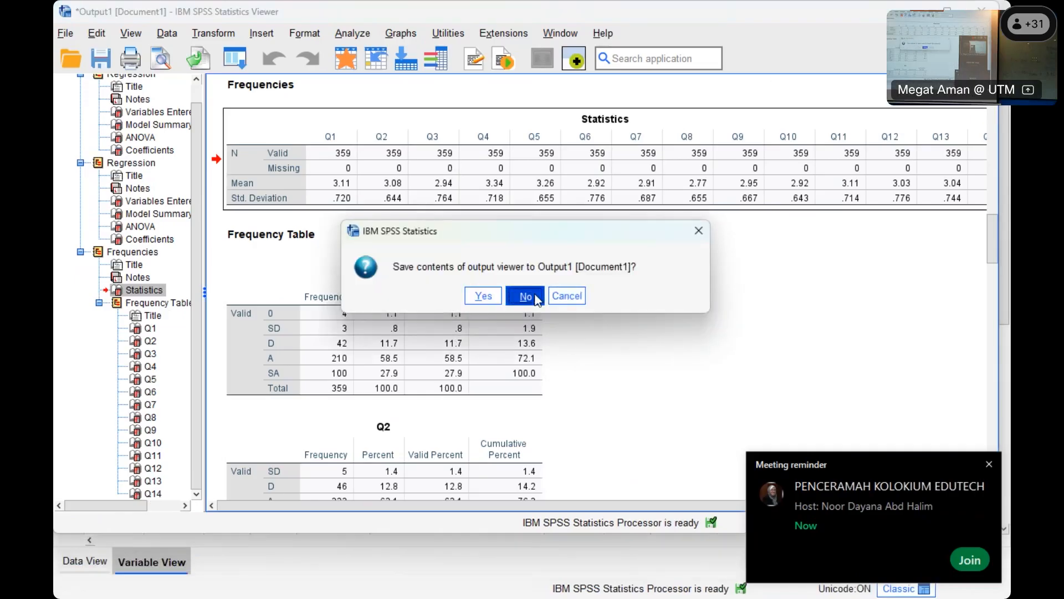
click(525, 296)
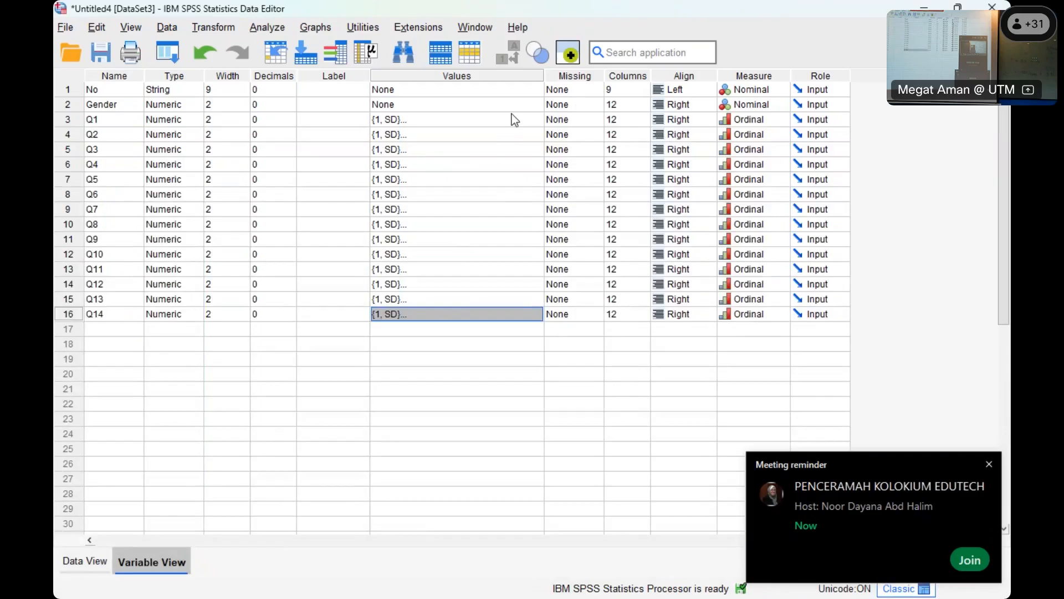
- Define 0 as a discrete missing value for Q1
click(577, 118)
click(594, 120)
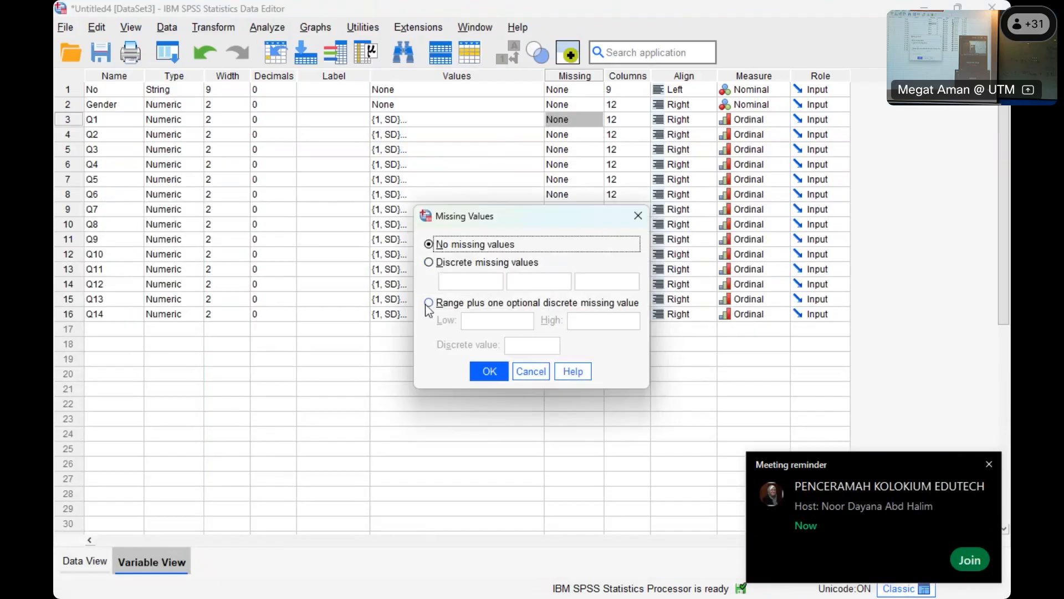
click(434, 264)
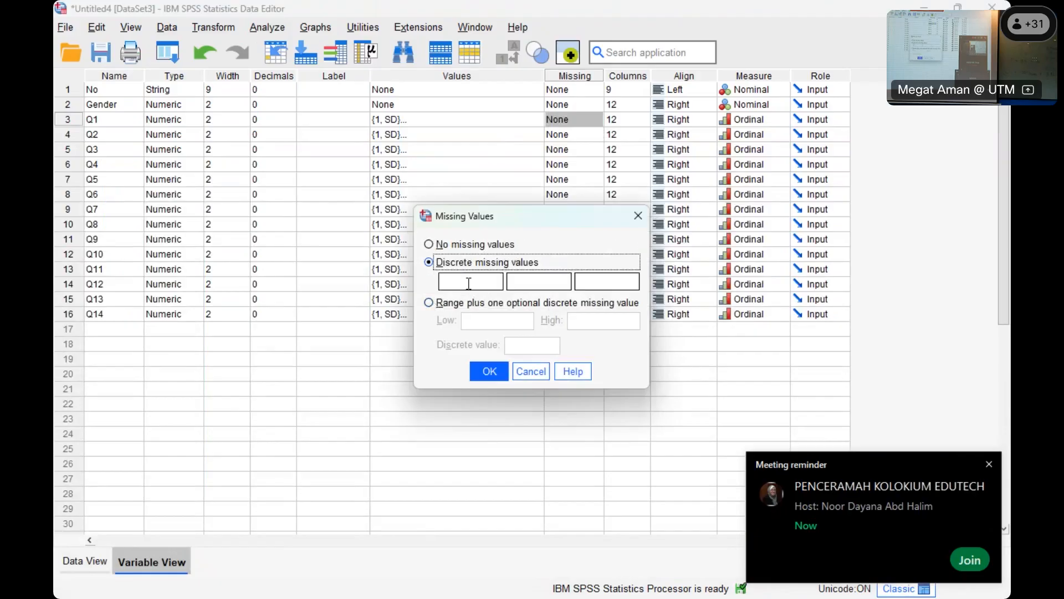
text(0)
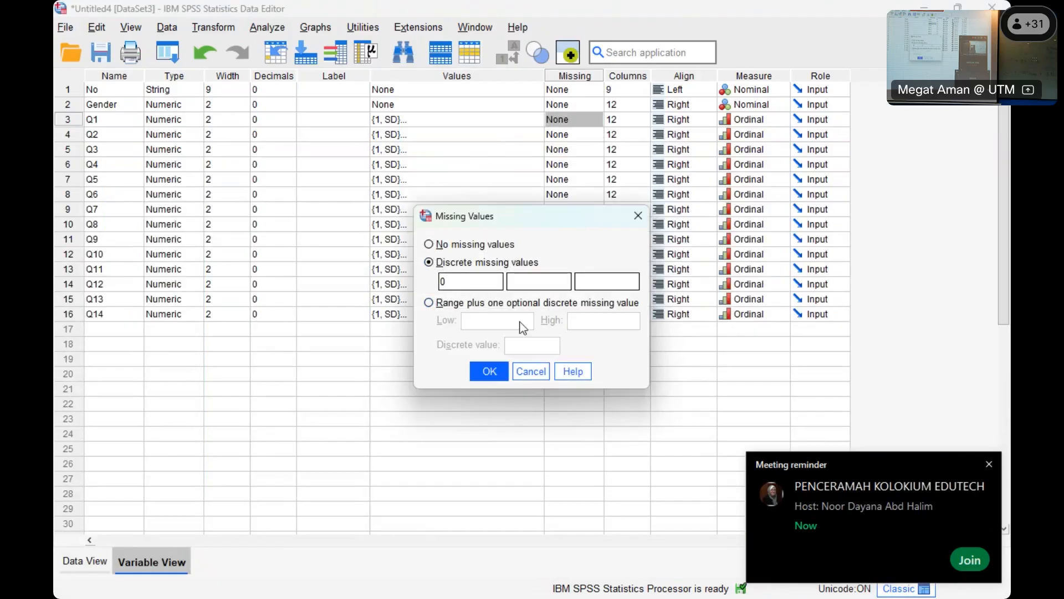
click(488, 372)
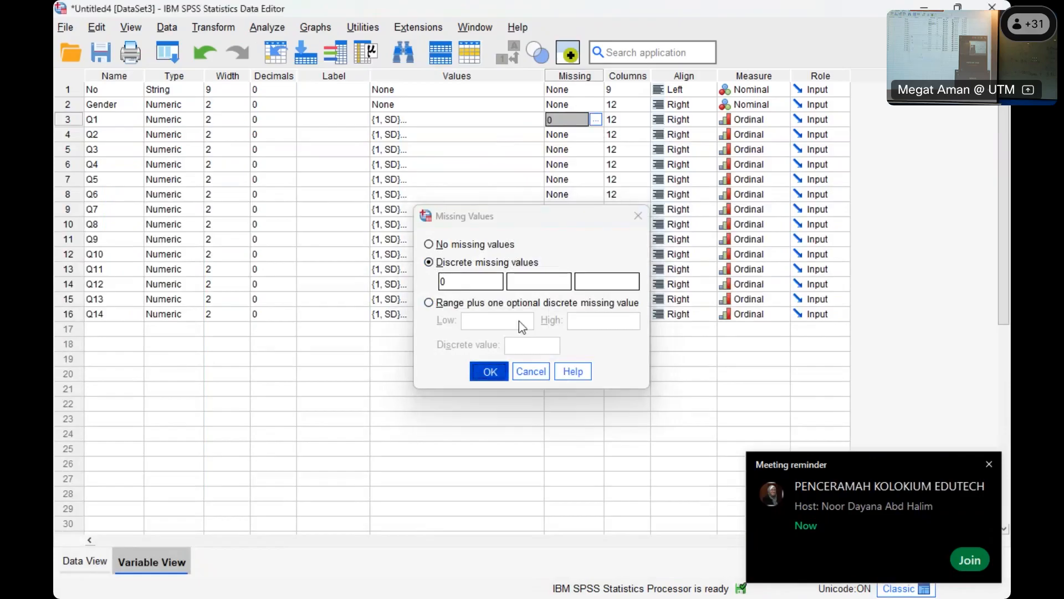
- Copy Q1's missing-value definition to Q2
right_click(557, 121)
click(570, 136)
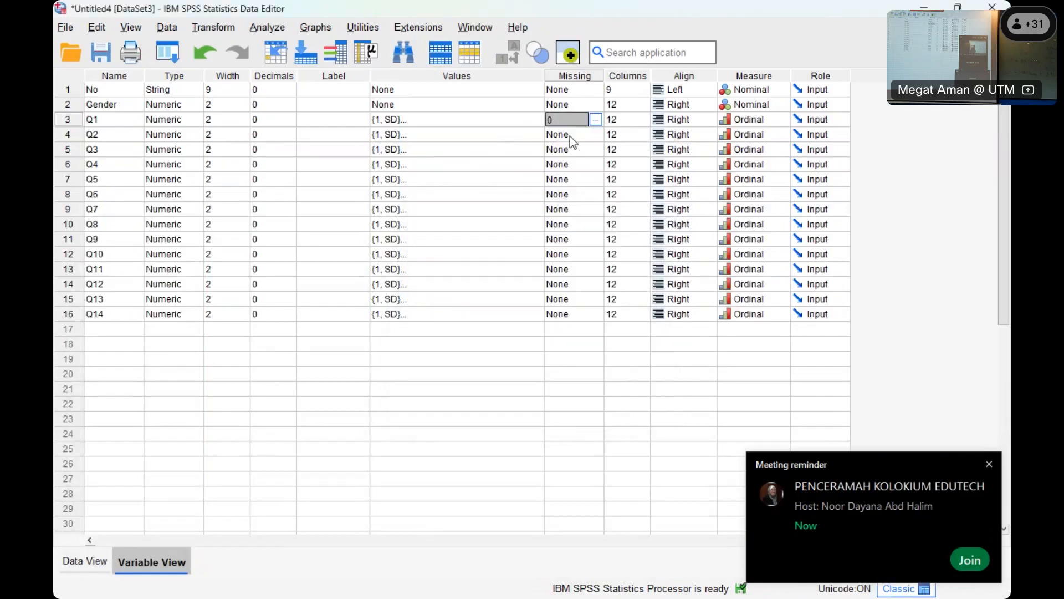
right_click(570, 136)
click(577, 140)
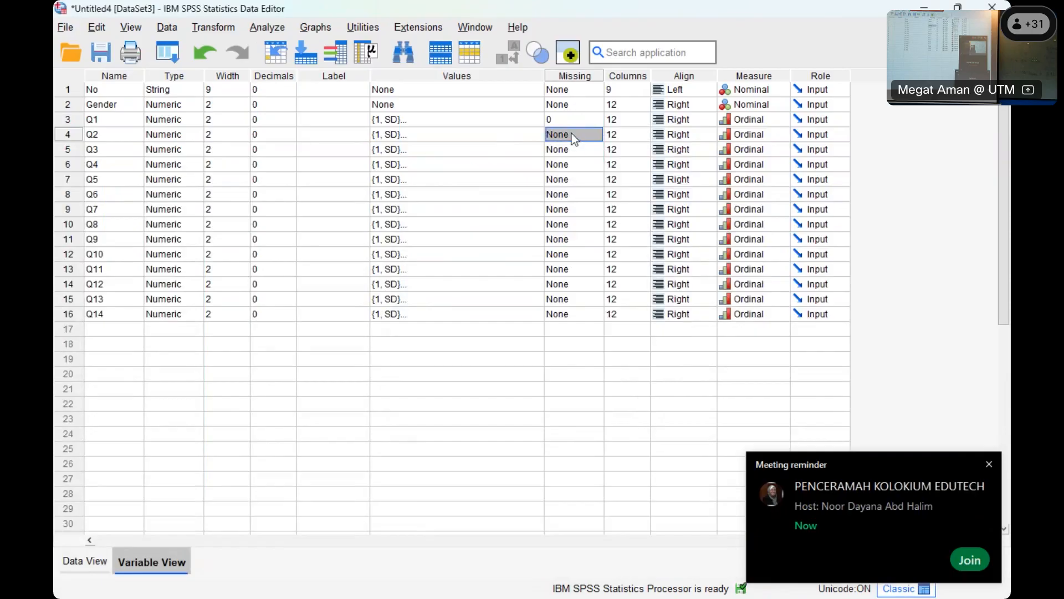
right_click(574, 138)
right_click(570, 122)
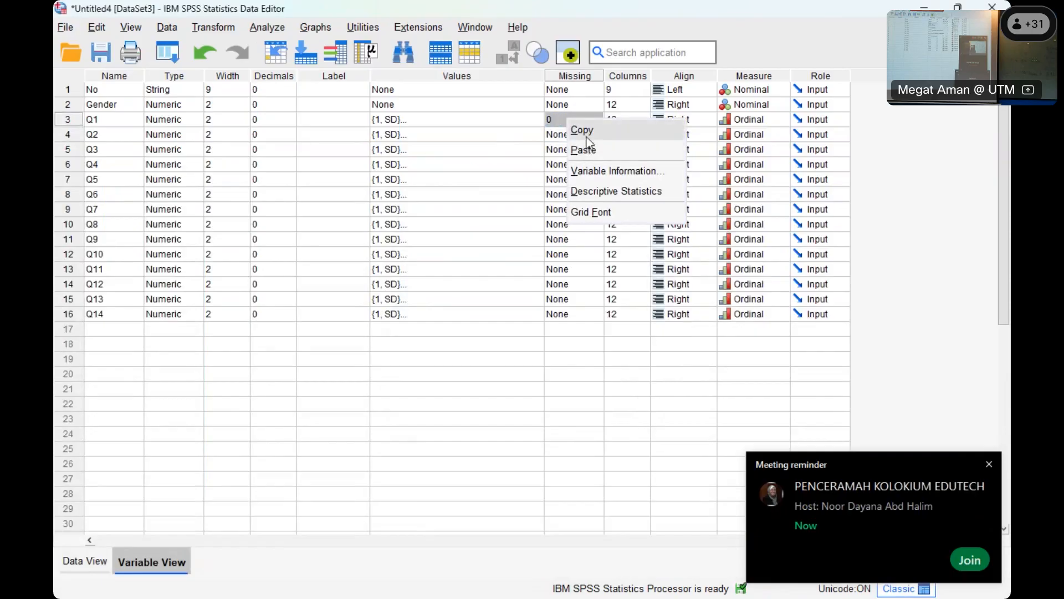
click(585, 135)
right_click(569, 139)
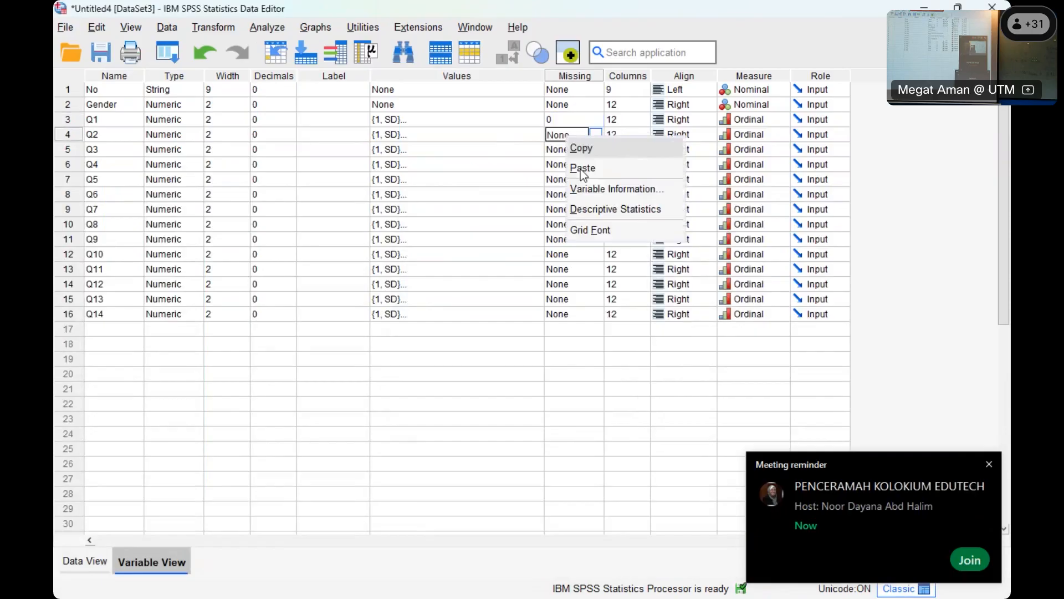
click(581, 167)
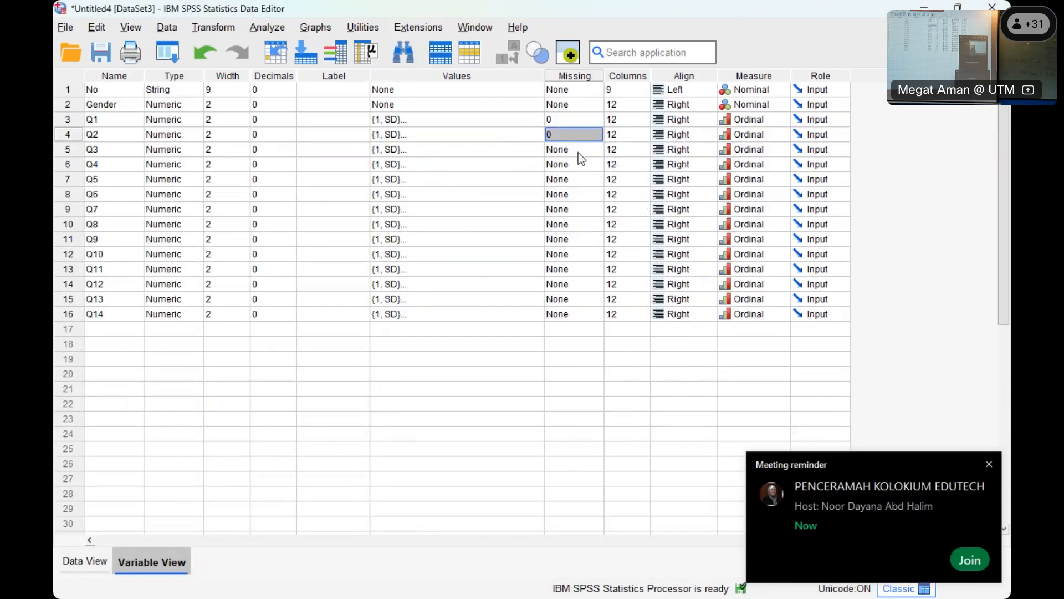
- Copy the missing-value definition of Q1 and Q2 to Q3 and Q4
click(578, 153)
click(575, 314)
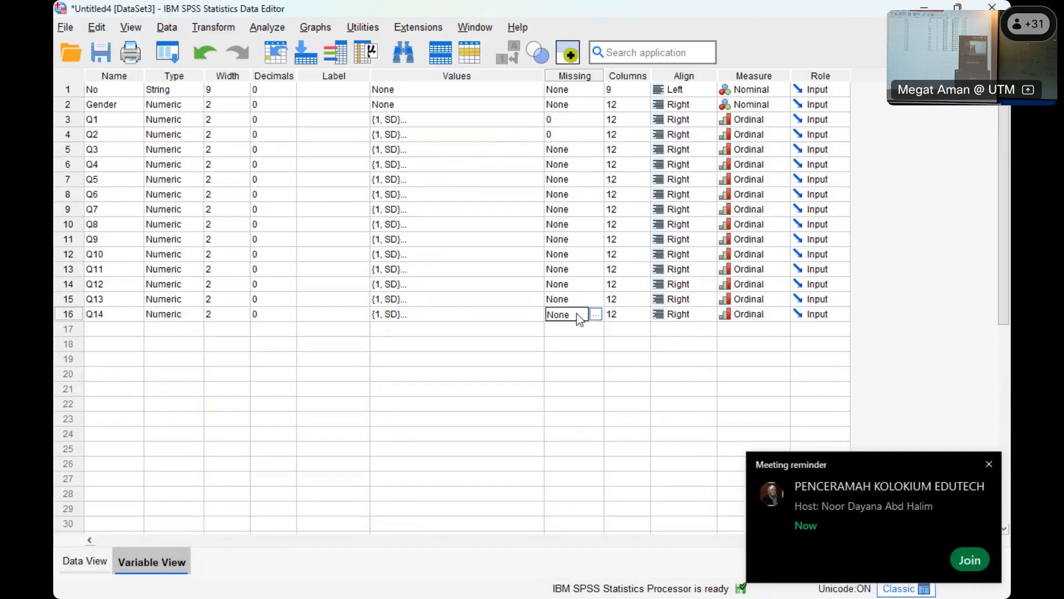
right_click(567, 138)
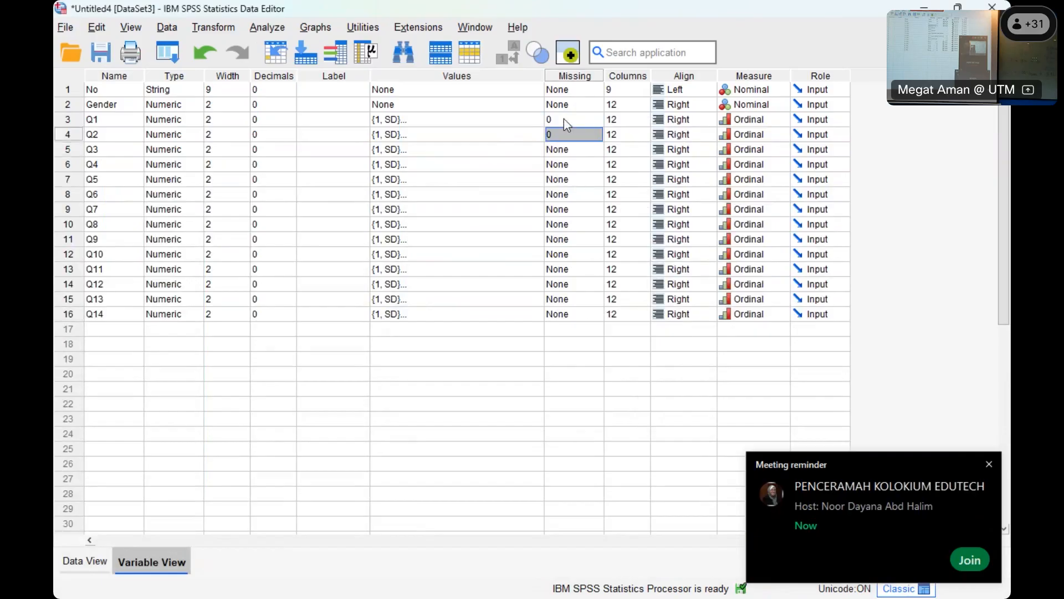
click(563, 120)
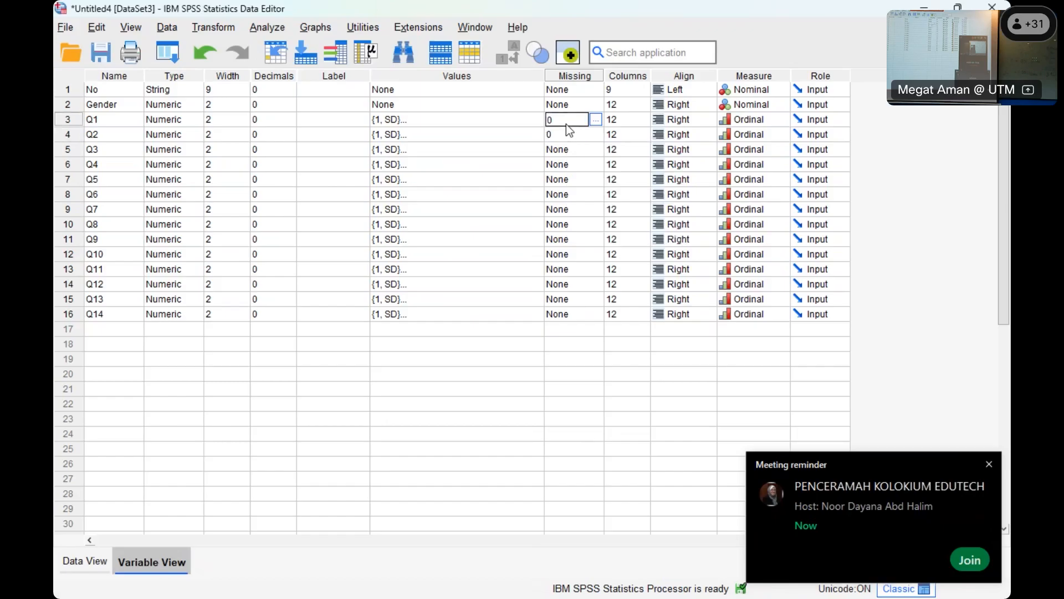
drag(564, 122, 576, 196)
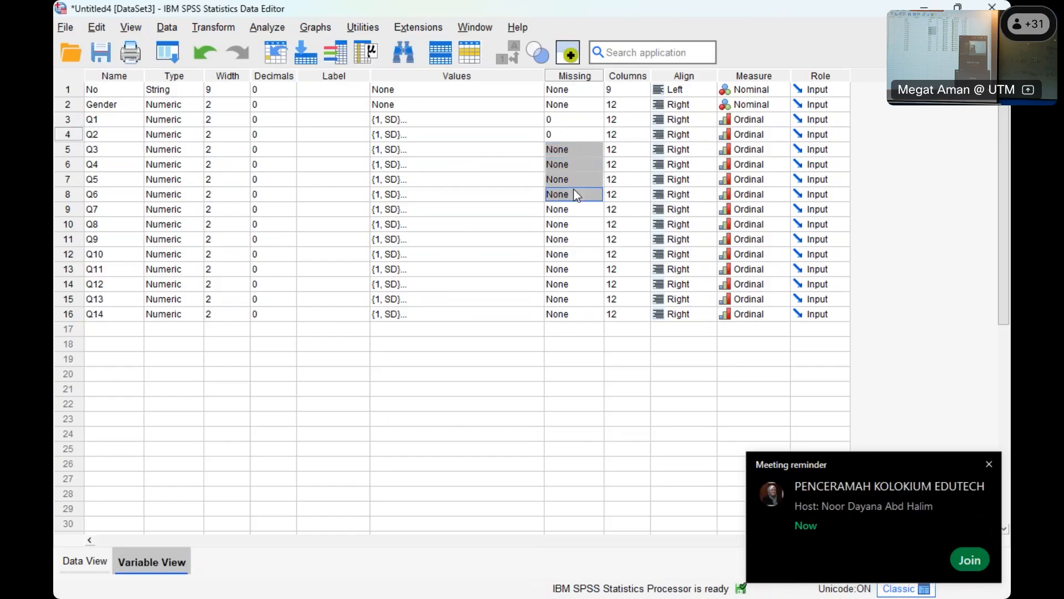
right_click(573, 155)
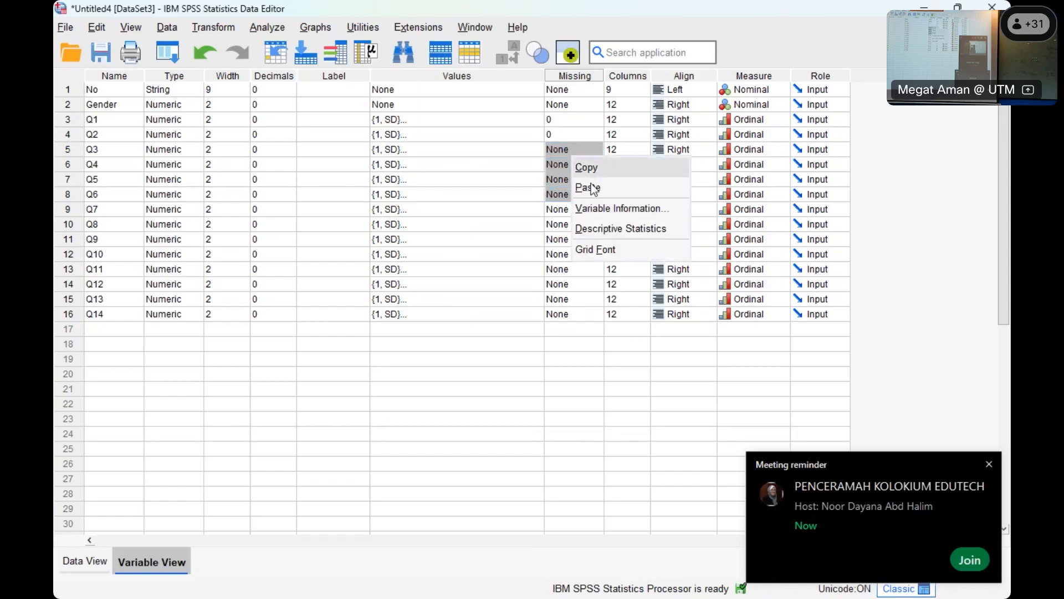
click(583, 185)
- Copy the missing-value definition of the already defined items to Q5 through Q14
shift+click(564, 120)
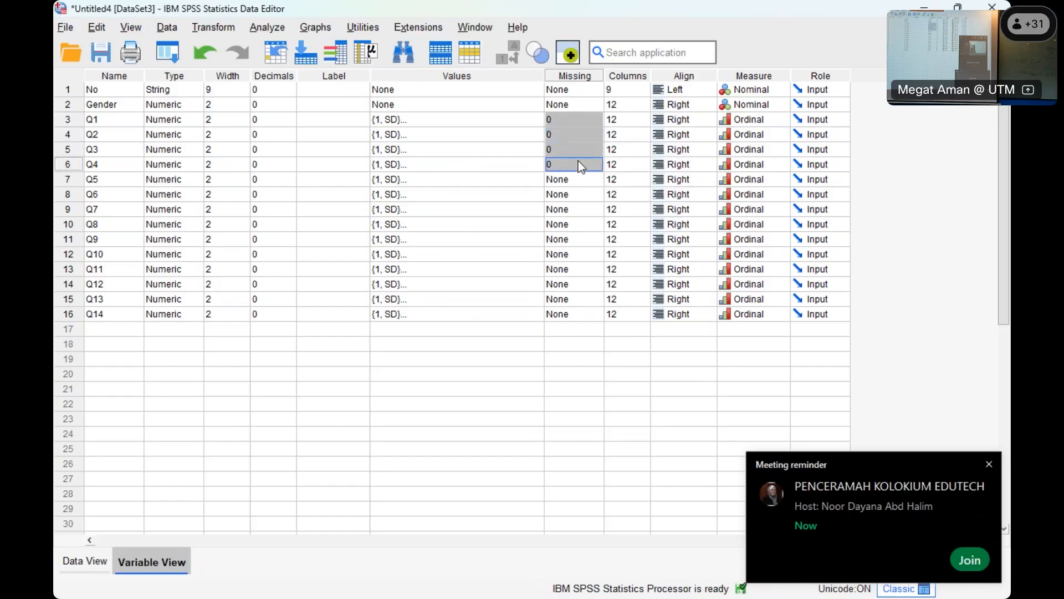
drag(570, 180, 580, 239)
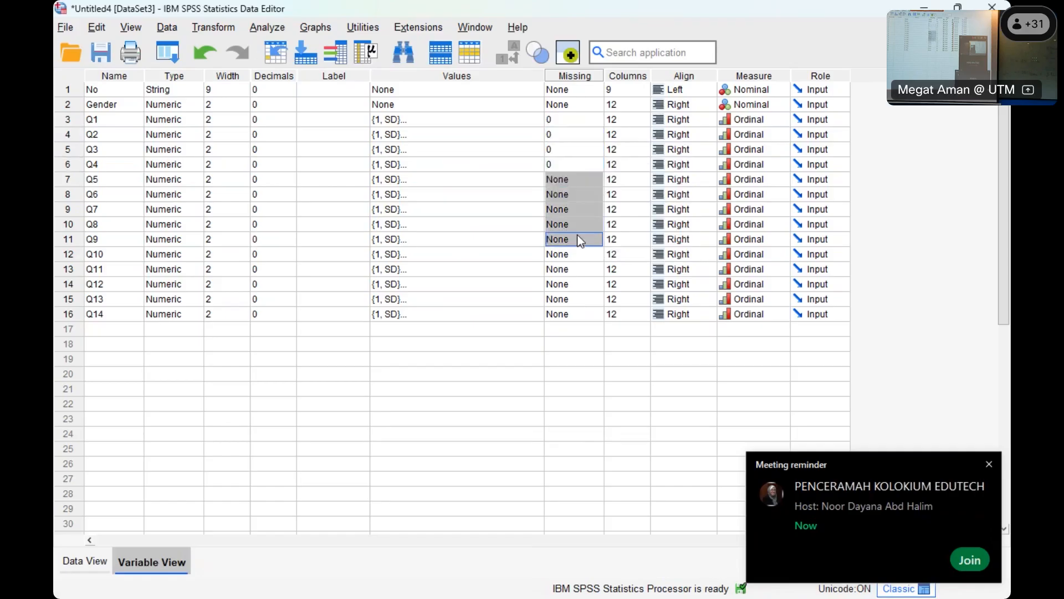
right_click(563, 195)
click(580, 222)
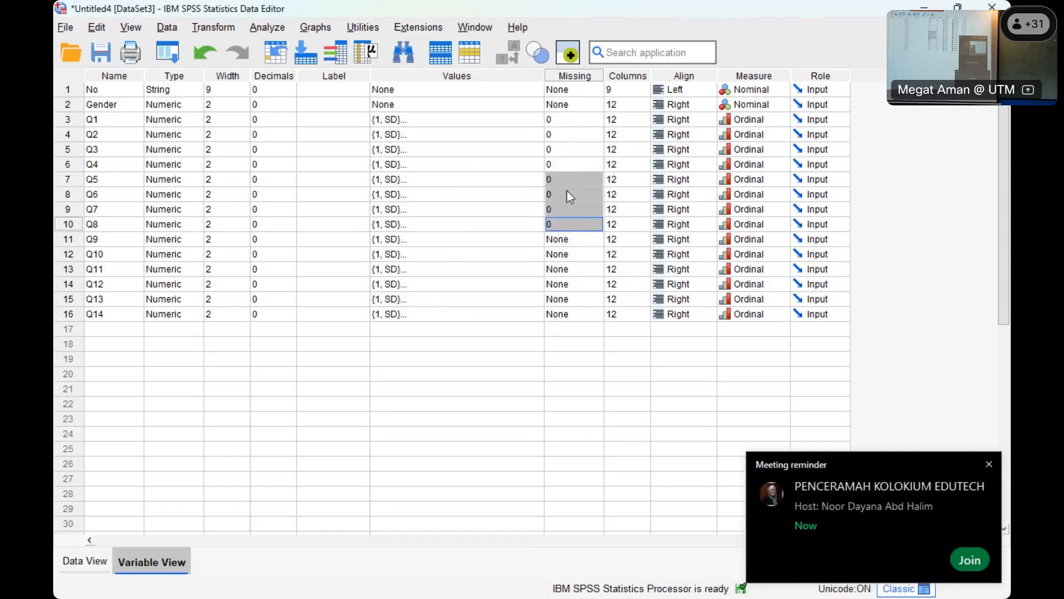
drag(563, 121, 584, 316)
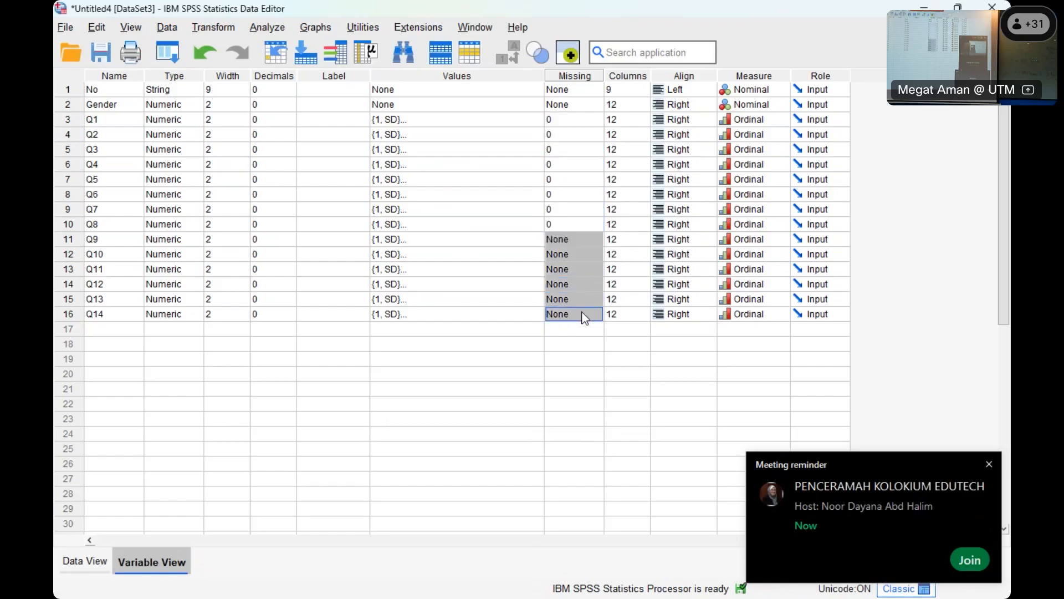
right_click(584, 275)
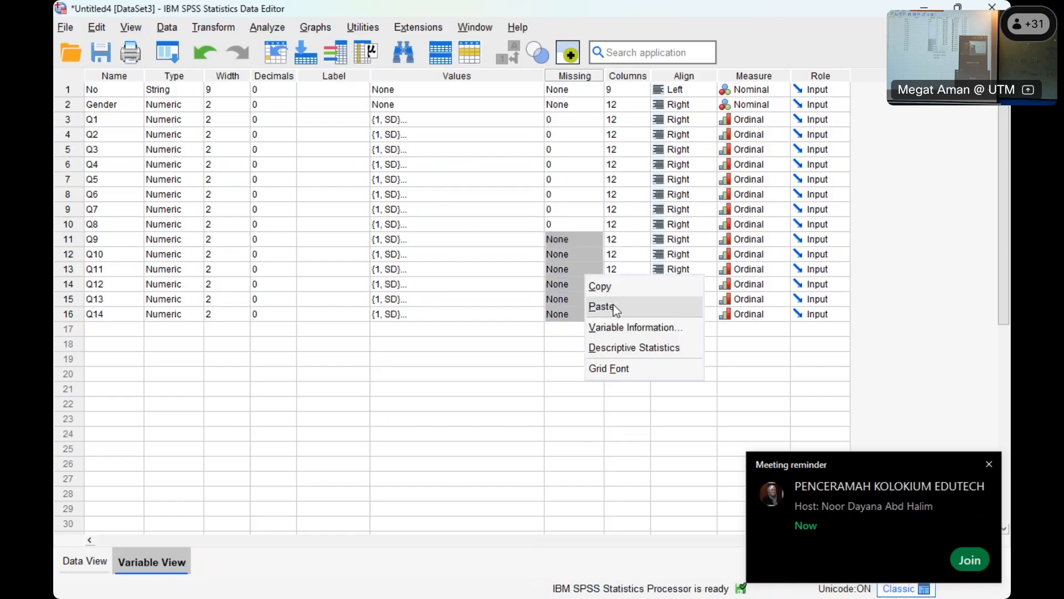
click(598, 304)
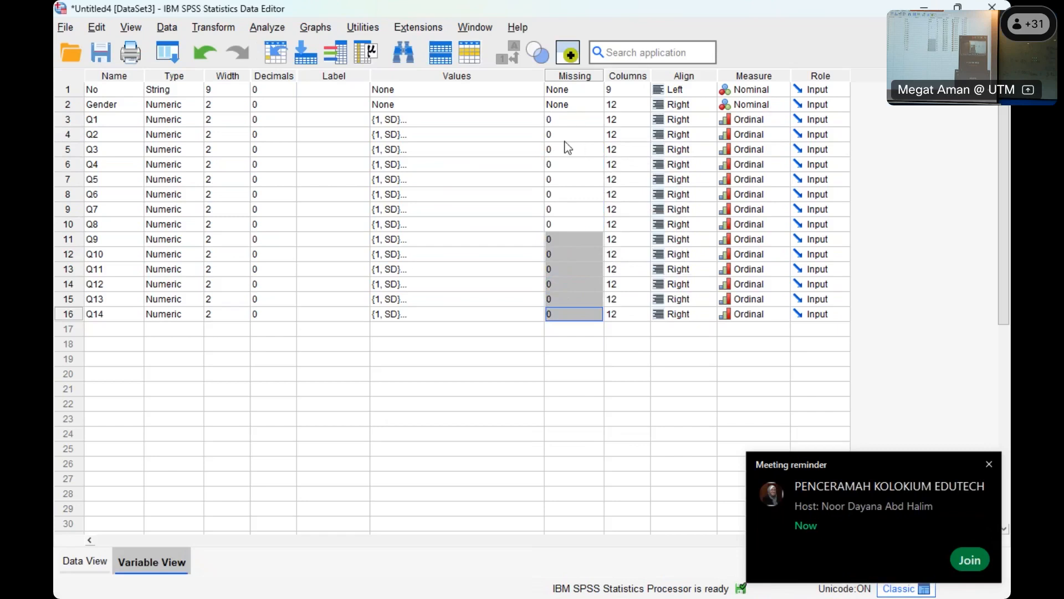
- Rerun the Frequencies analysis for the questionnaire items and examine the Q1 frequency table and the Statistics table
click(267, 27)
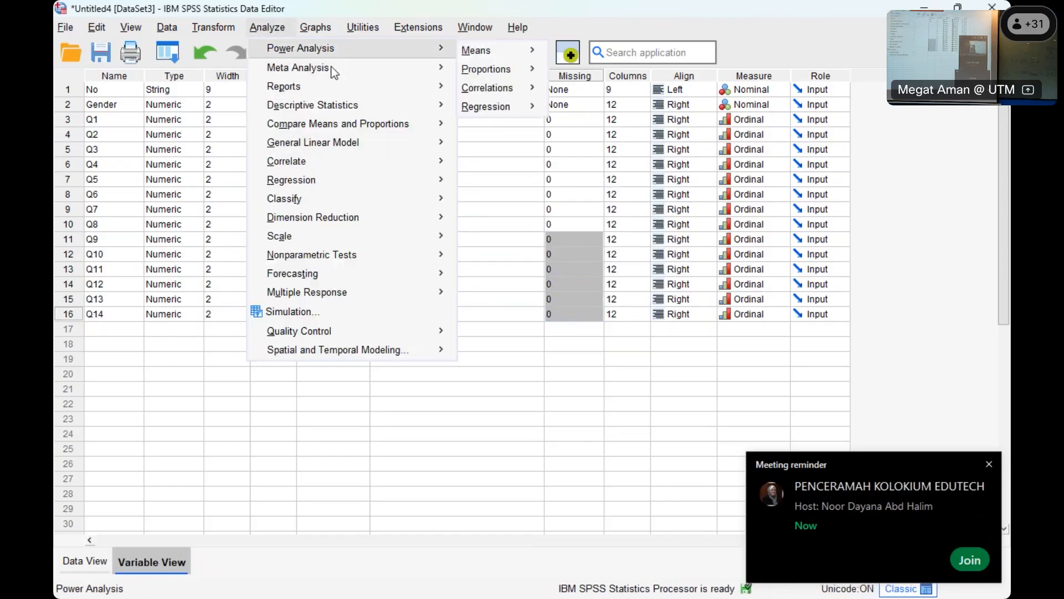
mouse_move(331, 105)
click(480, 106)
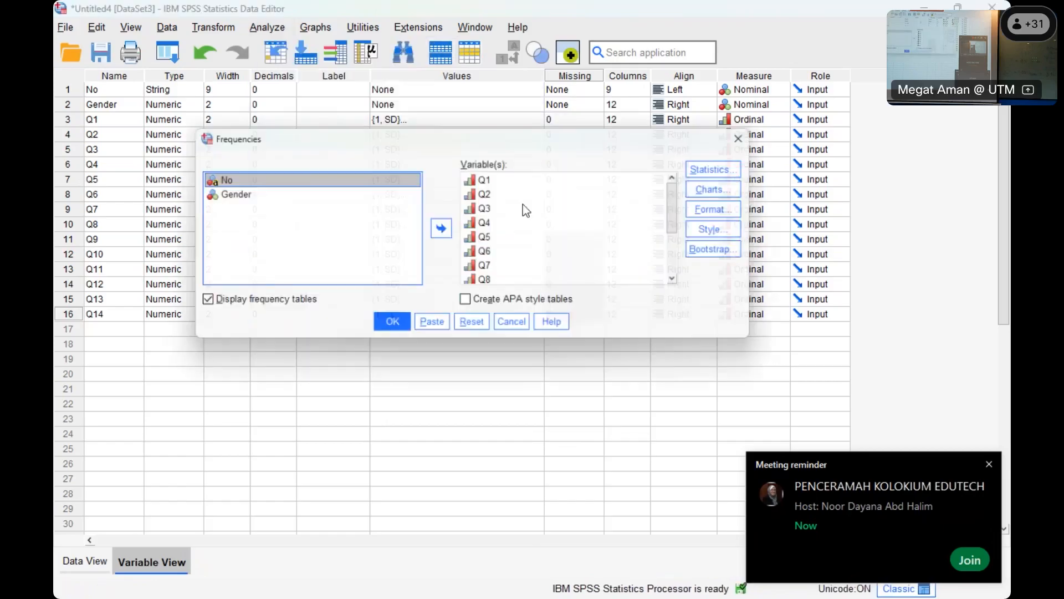
click(389, 330)
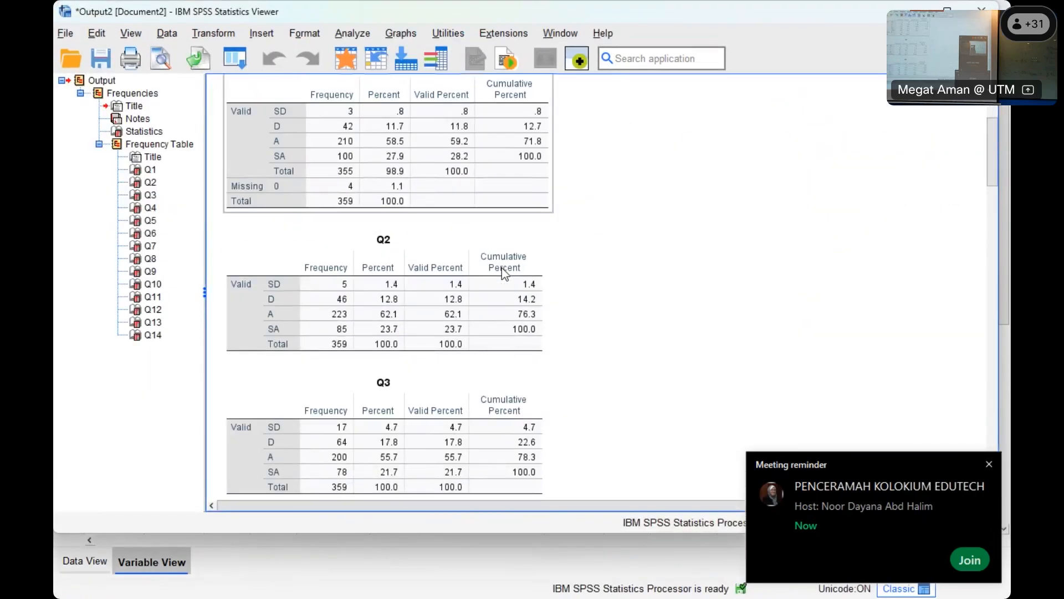
click(504, 274)
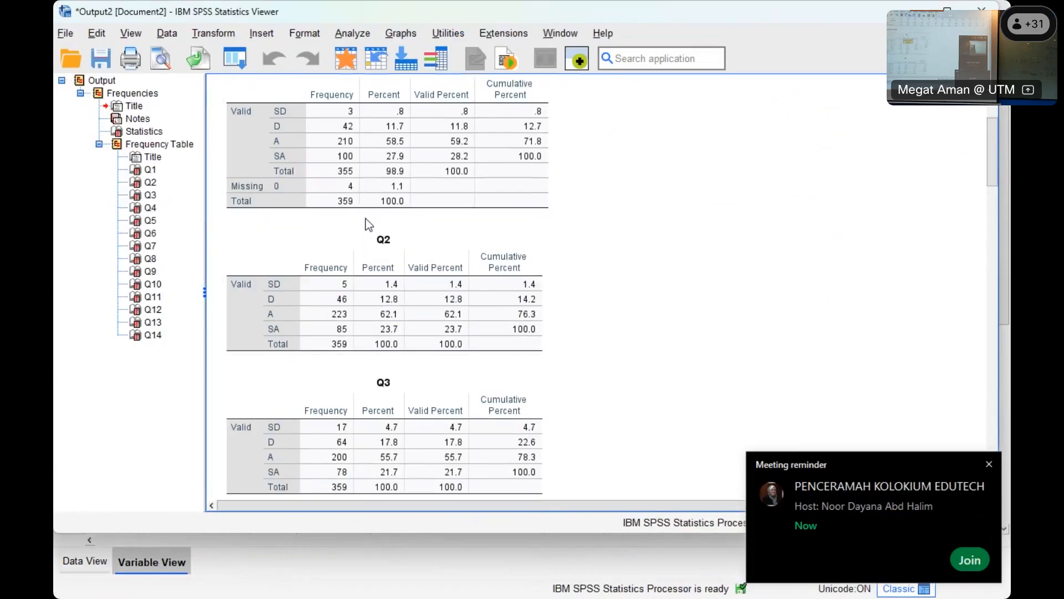
scroll(449, 235, up, 5)
click(292, 168)
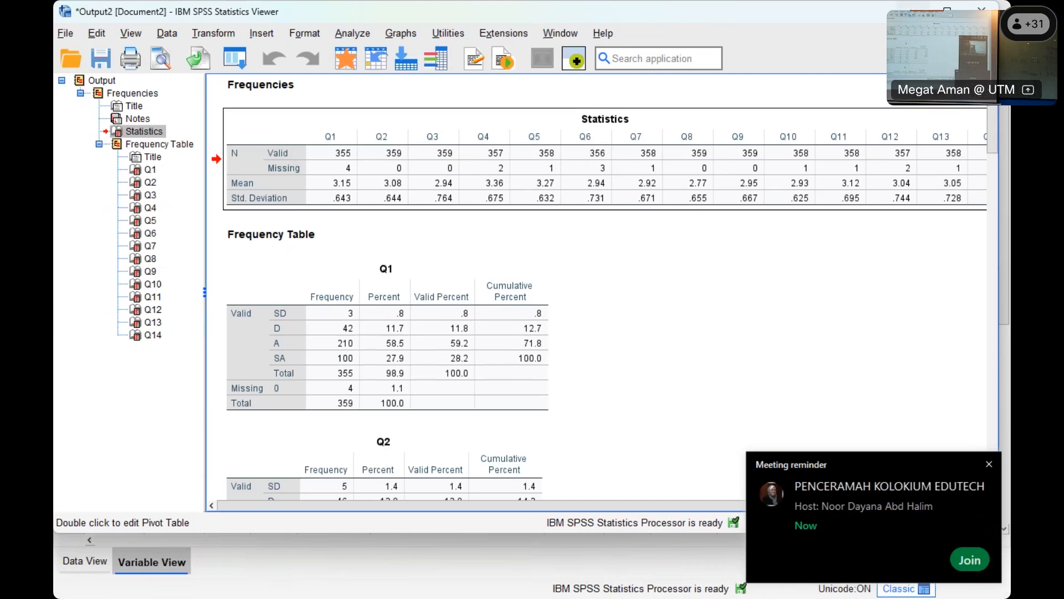
- Return to the data values and select the first empty column after Q14
click(120, 566)
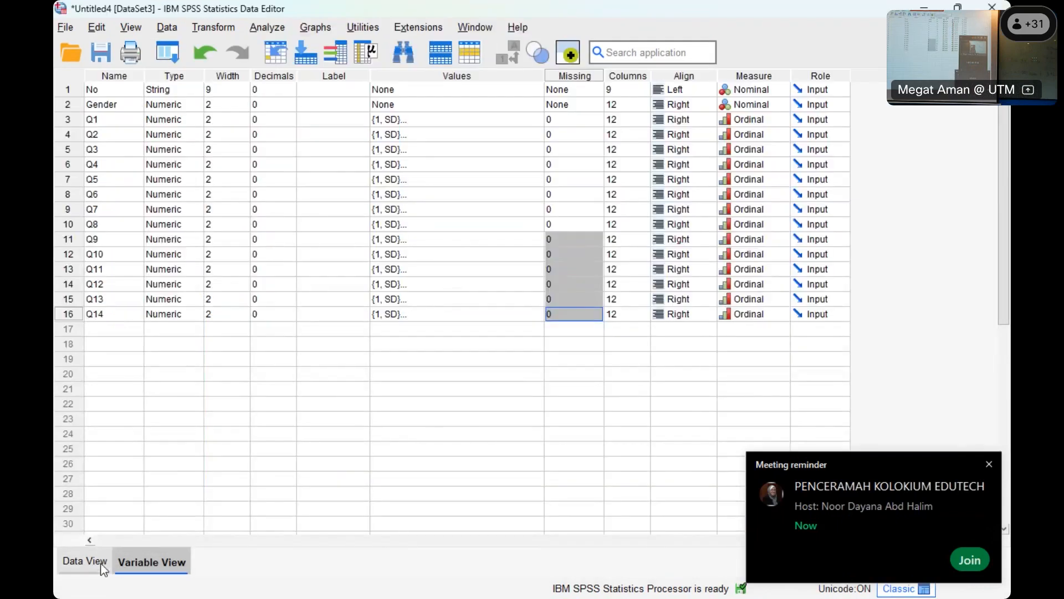
click(102, 566)
drag(620, 537, 841, 537)
click(807, 96)
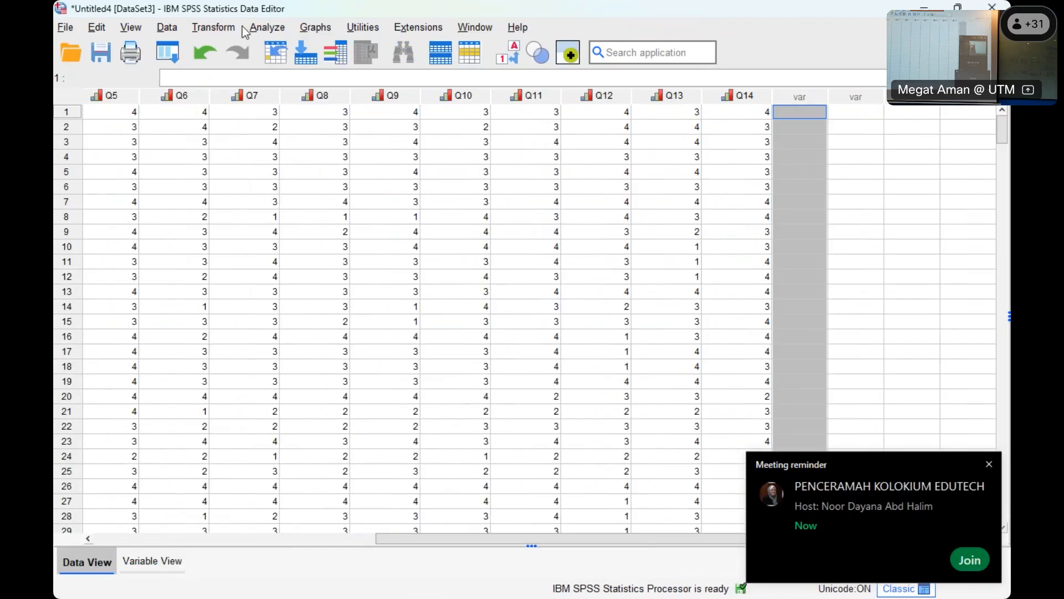
click(166, 28)
mouse_move(210, 31)
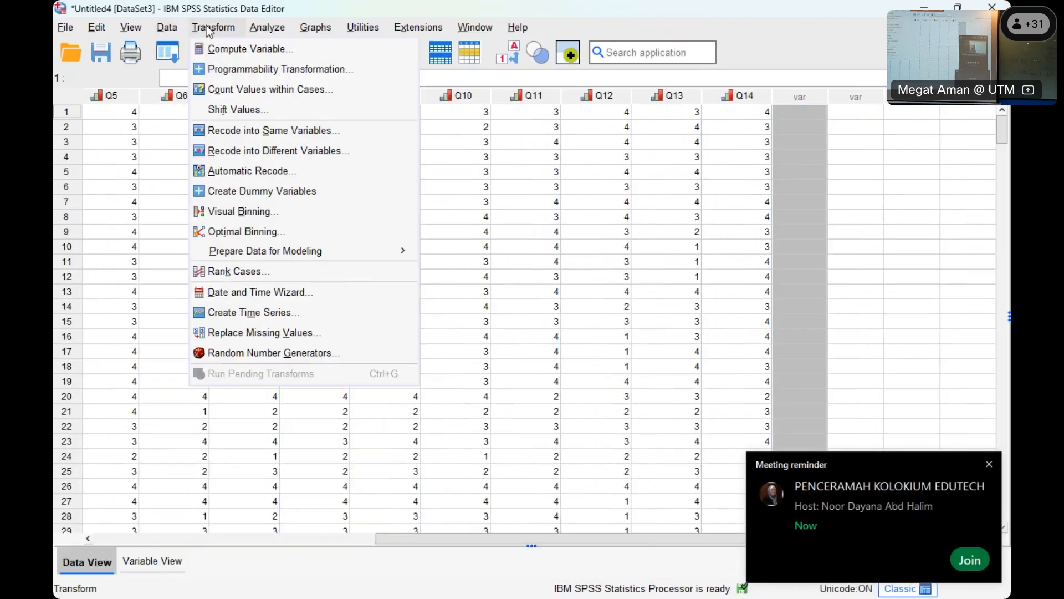
click(312, 149)
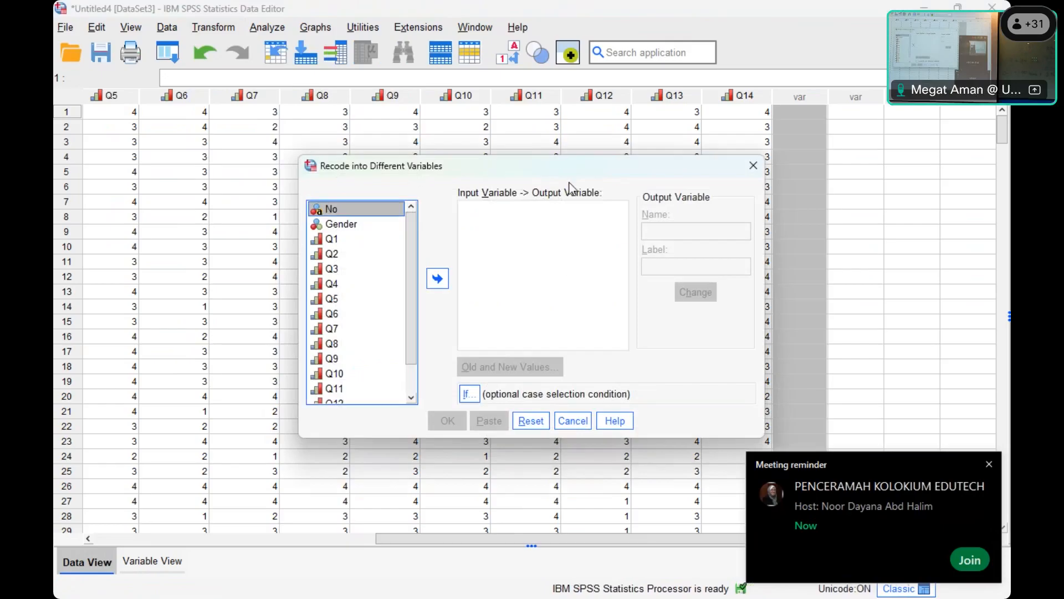
click(572, 421)
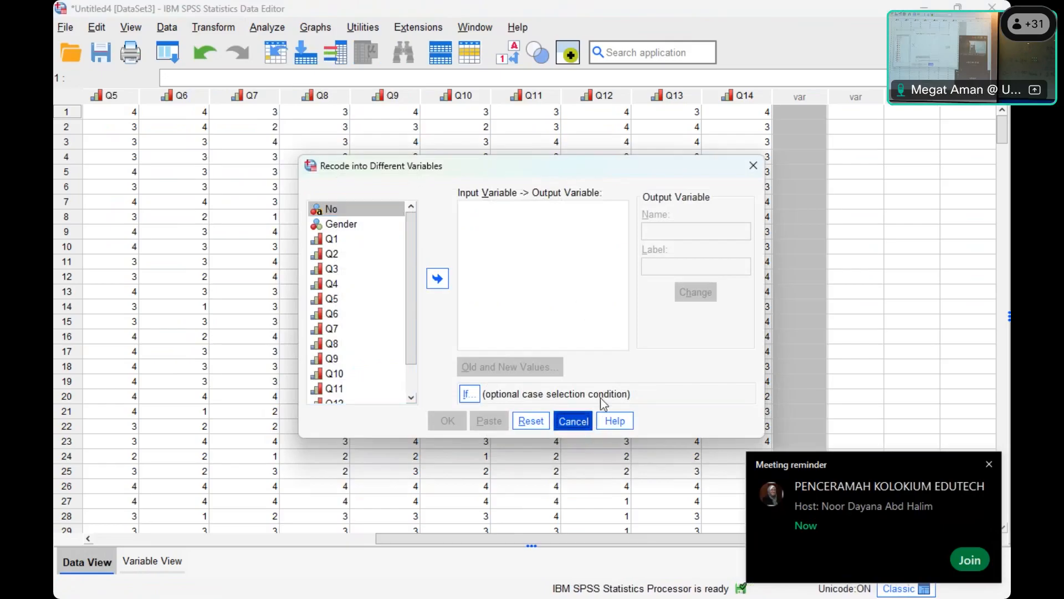
- Start a Compute Variable transformation with the target variable named meanfac
click(195, 31)
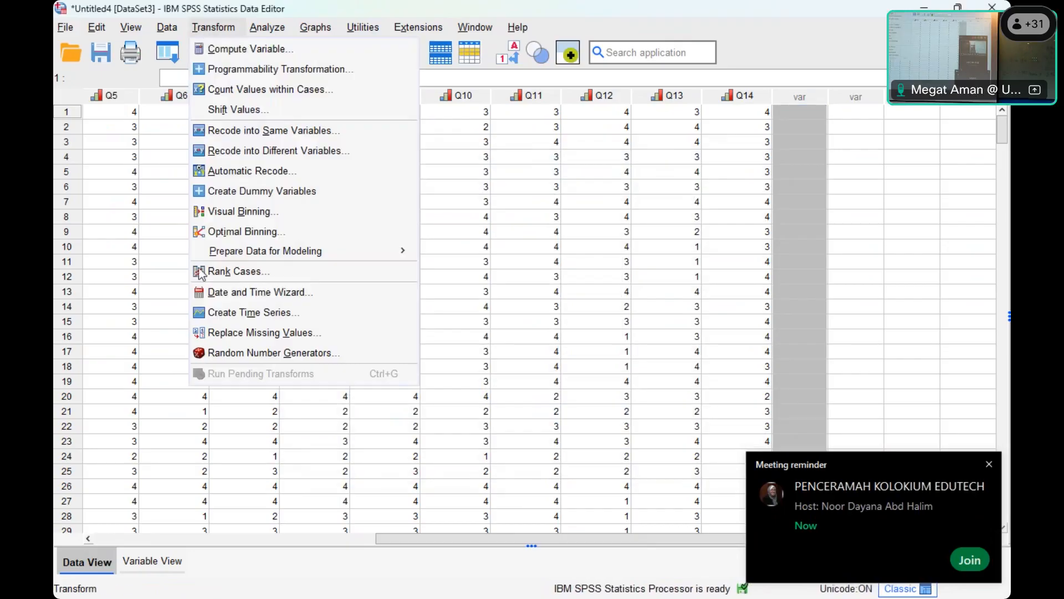
mouse_move(169, 32)
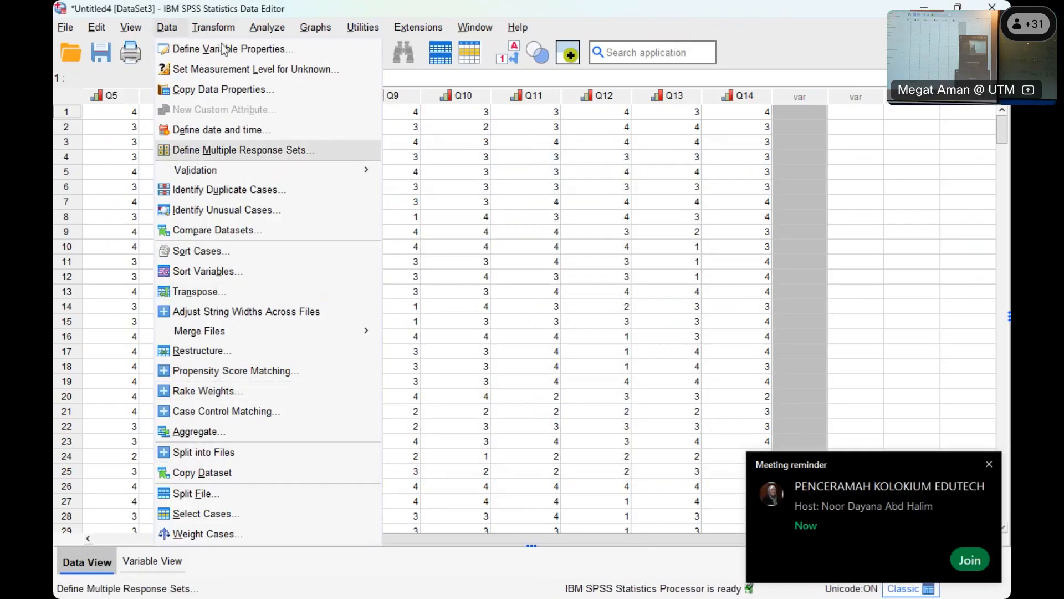
mouse_move(221, 32)
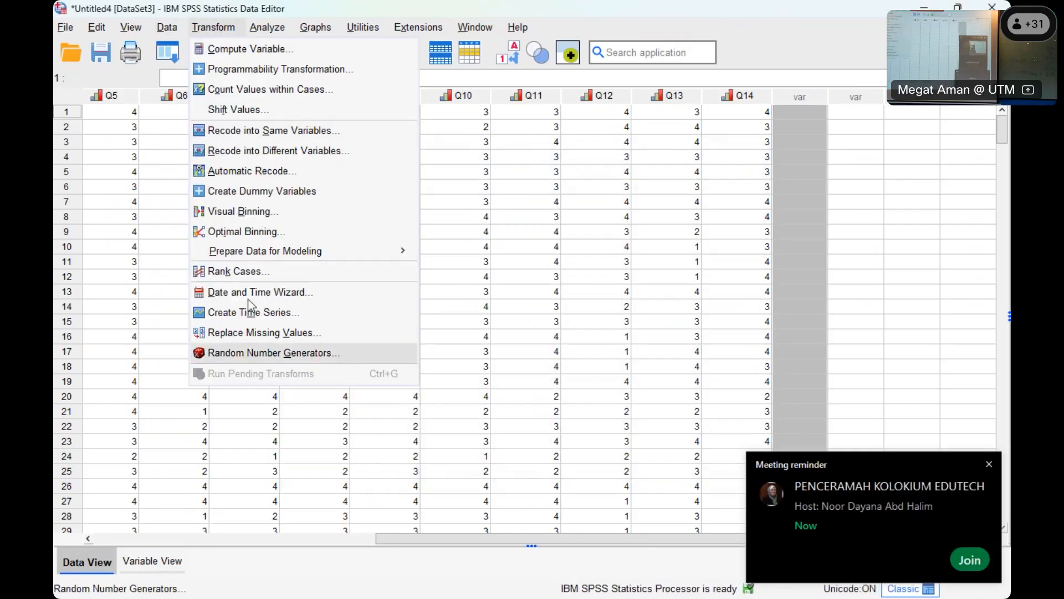
click(265, 51)
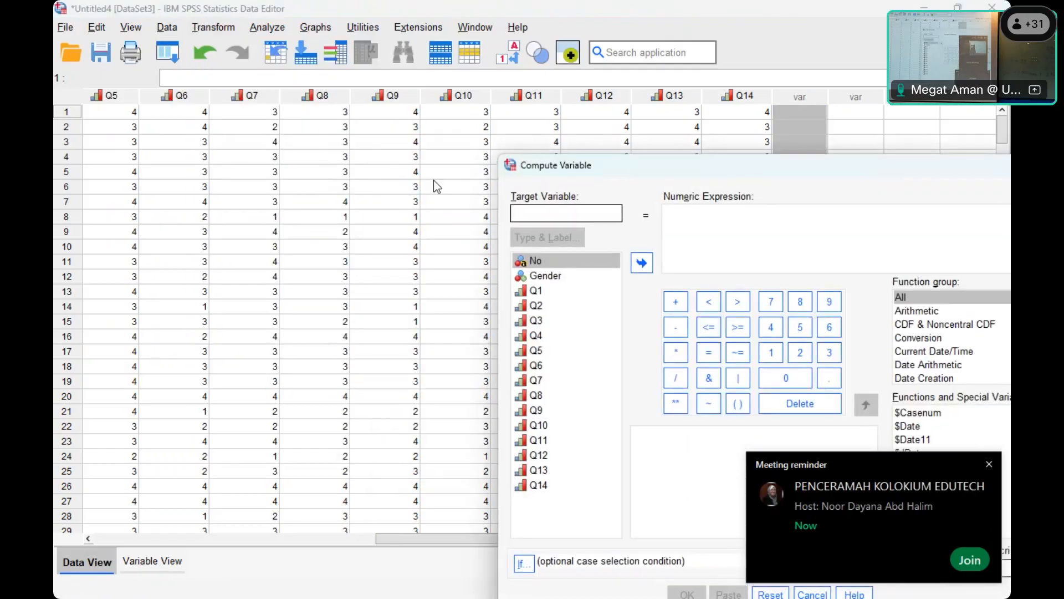
drag(609, 170, 298, 134)
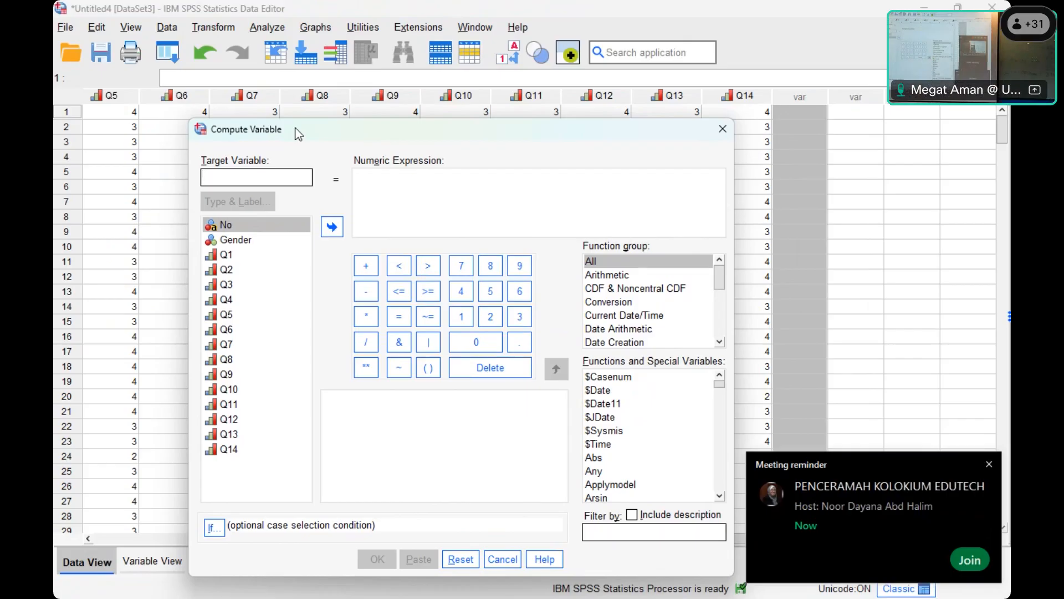
text(meanfac)
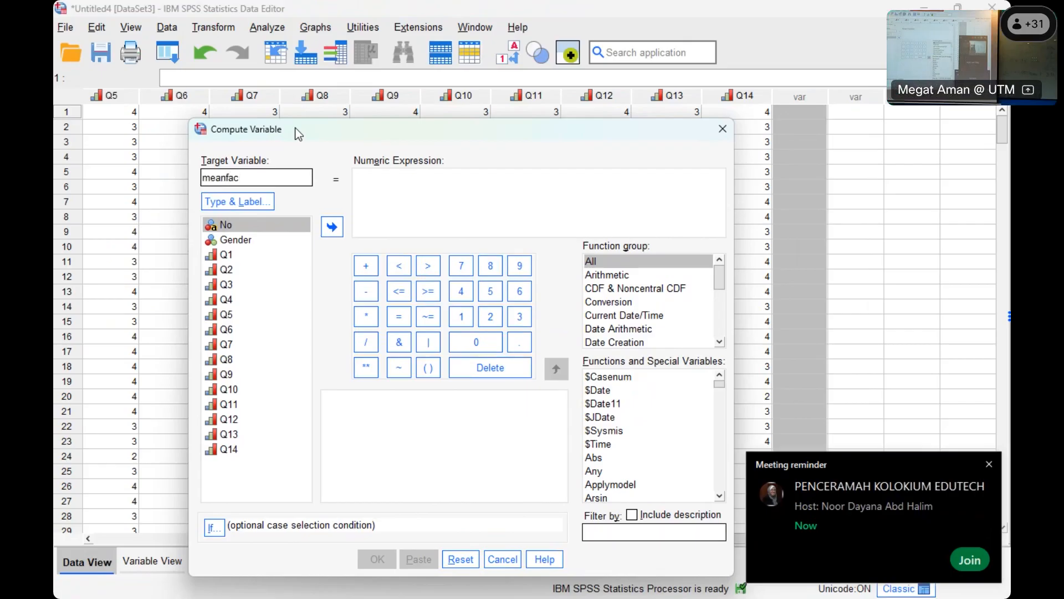
text(ily)
- Insert the Mean function into the numeric expression for meanfac
click(429, 197)
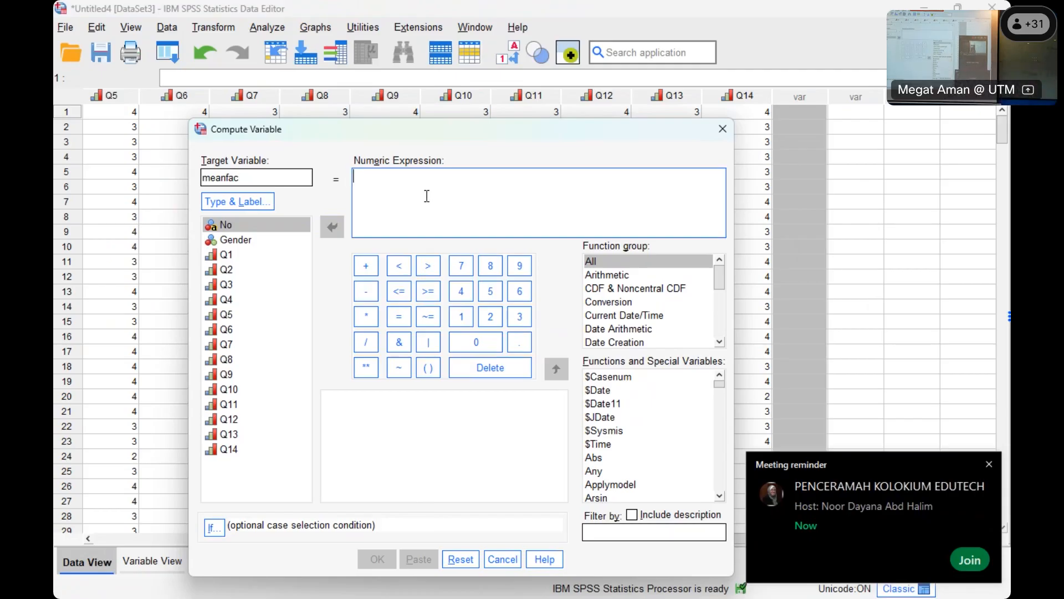
drag(722, 289, 713, 244)
click(624, 400)
key(m)
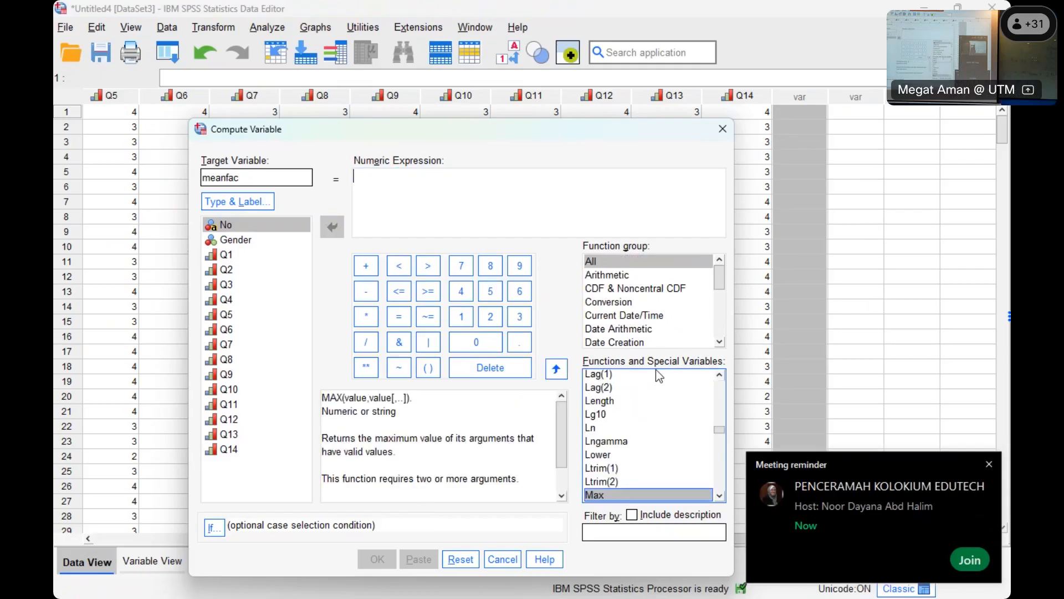
scroll(665, 441, down, 2)
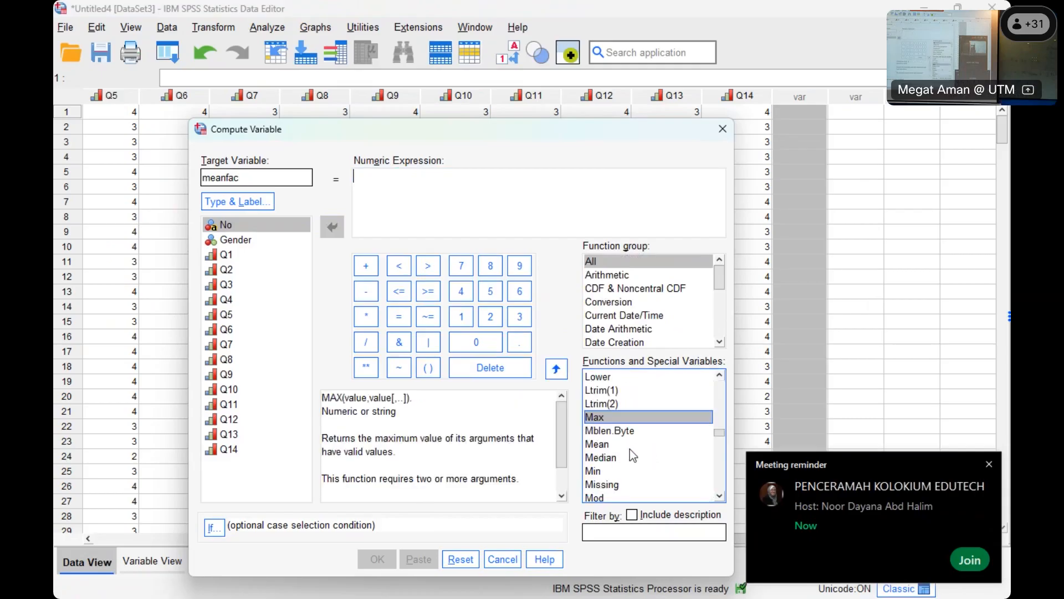
click(632, 445)
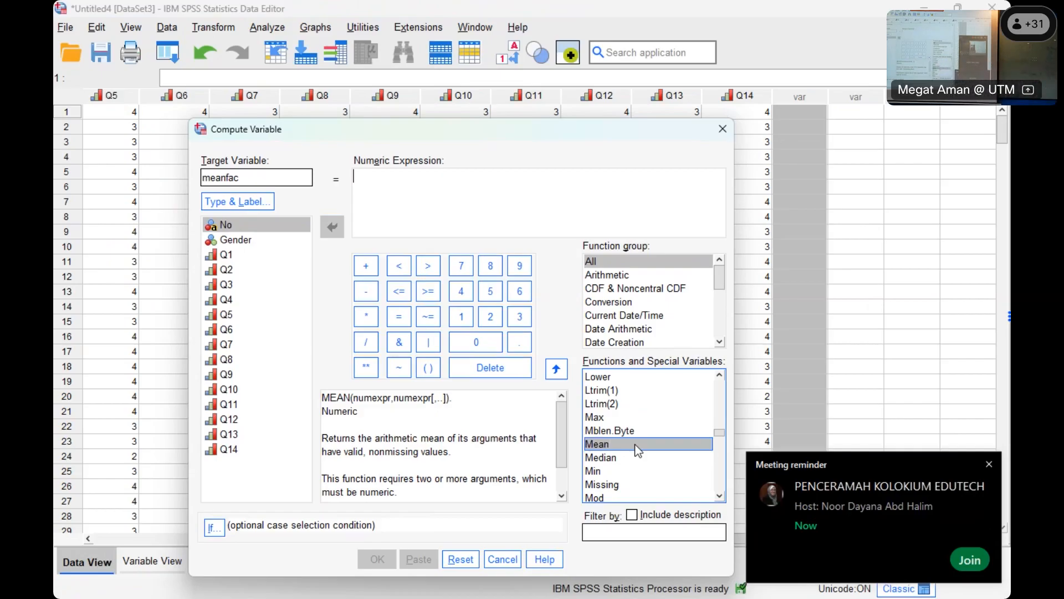
double_click(634, 444)
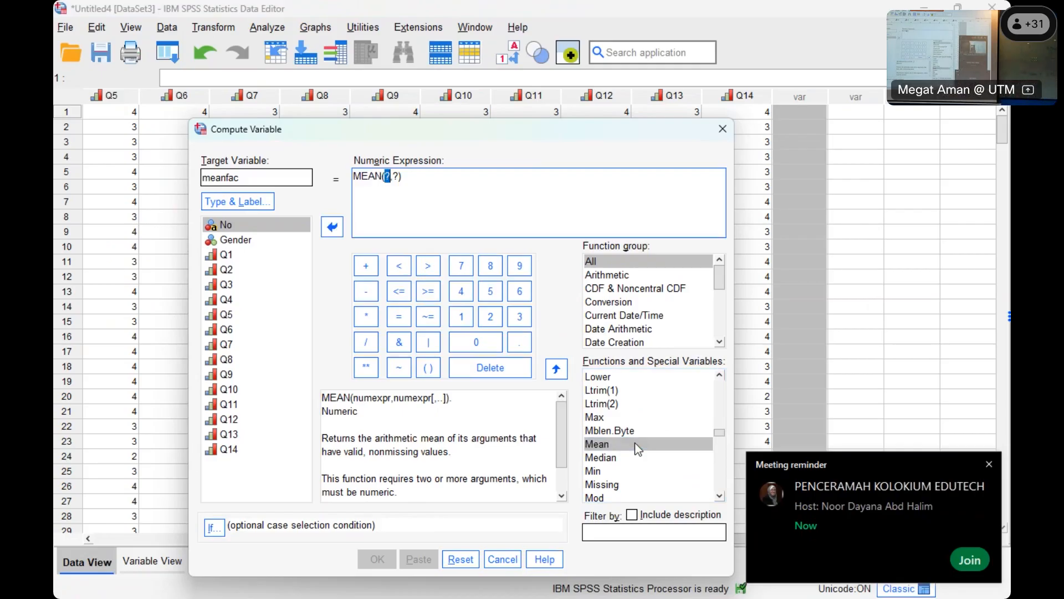
- Add variables Q1 through Q6 as arguments of the MEAN function in the meanfac expression
click(221, 255)
double_click(222, 255)
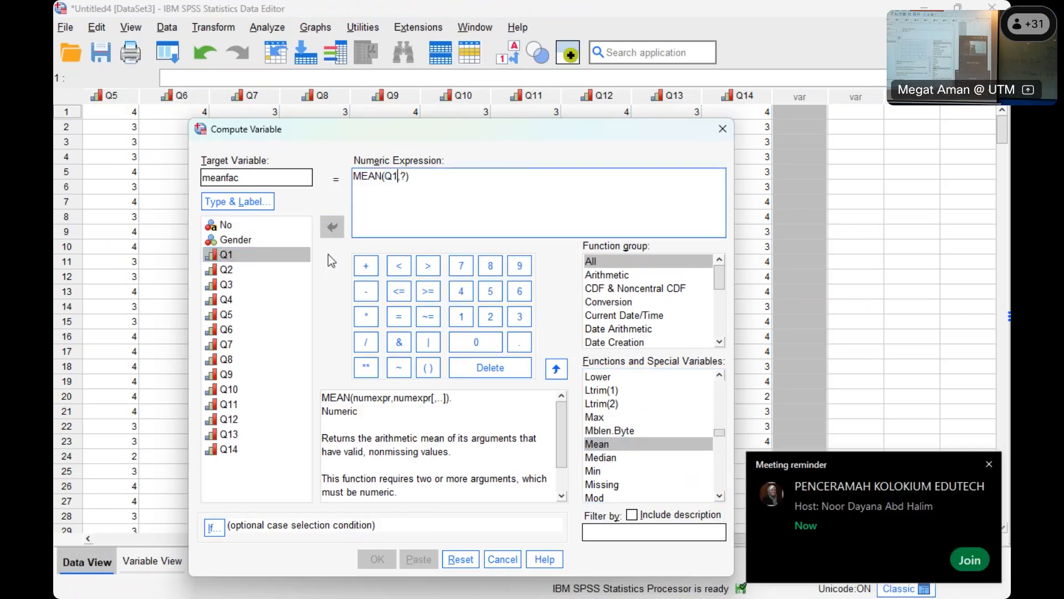
double_click(228, 269)
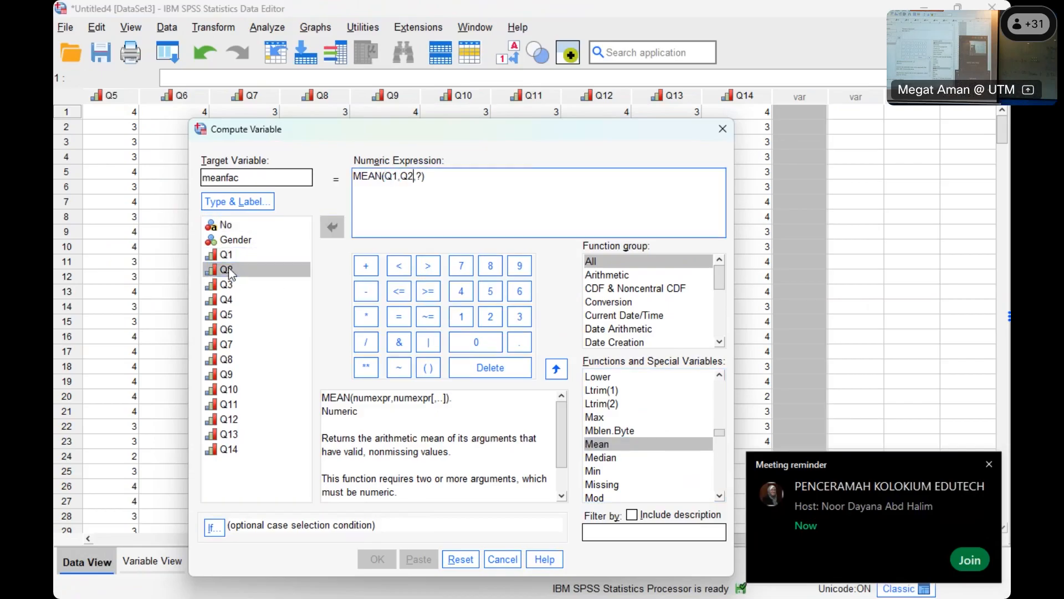
double_click(227, 284)
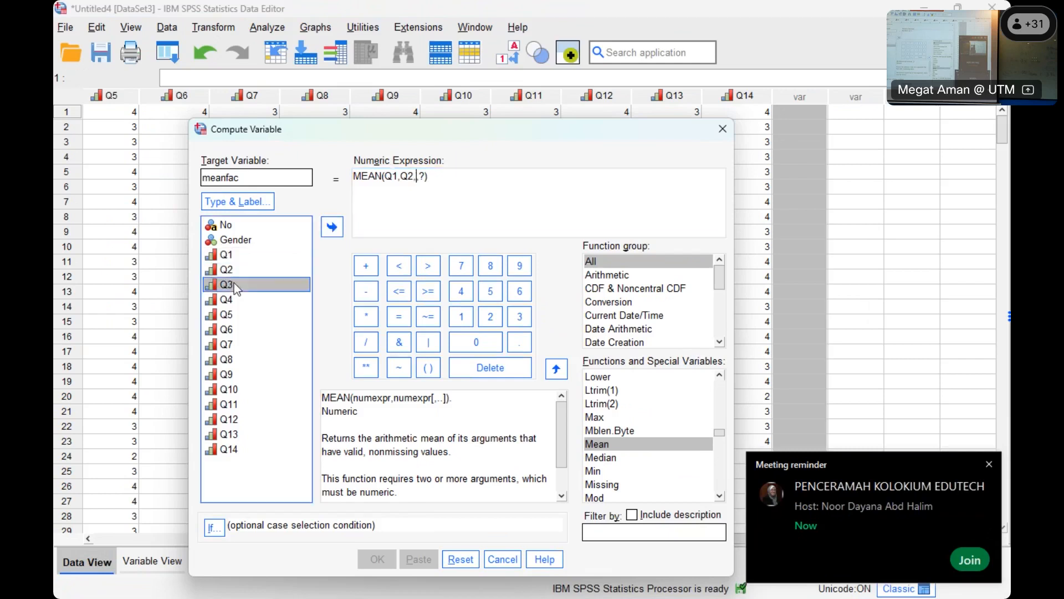
click(227, 299)
double_click(234, 299)
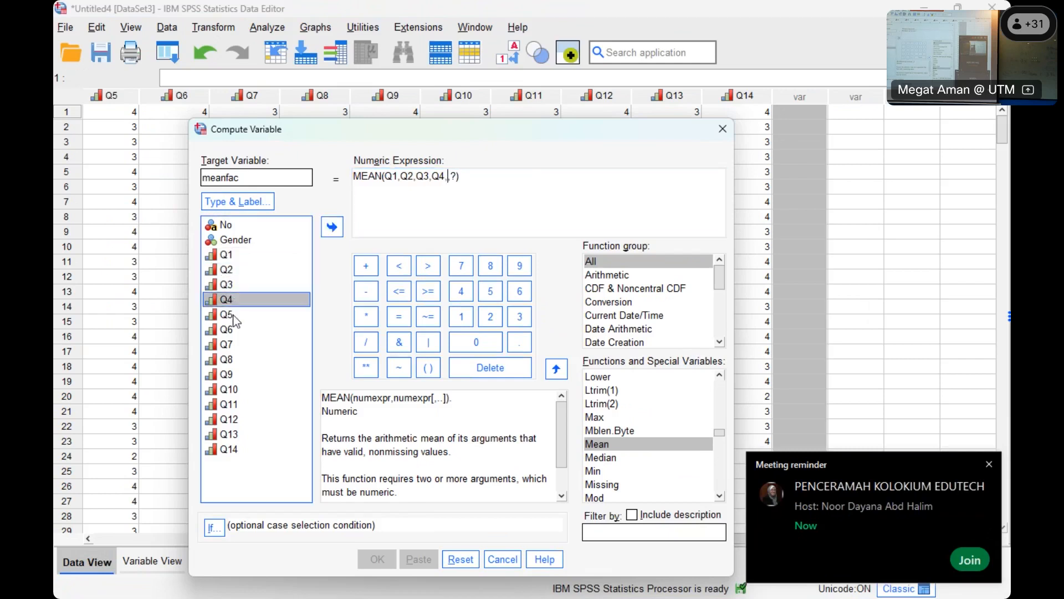
double_click(234, 315)
double_click(233, 329)
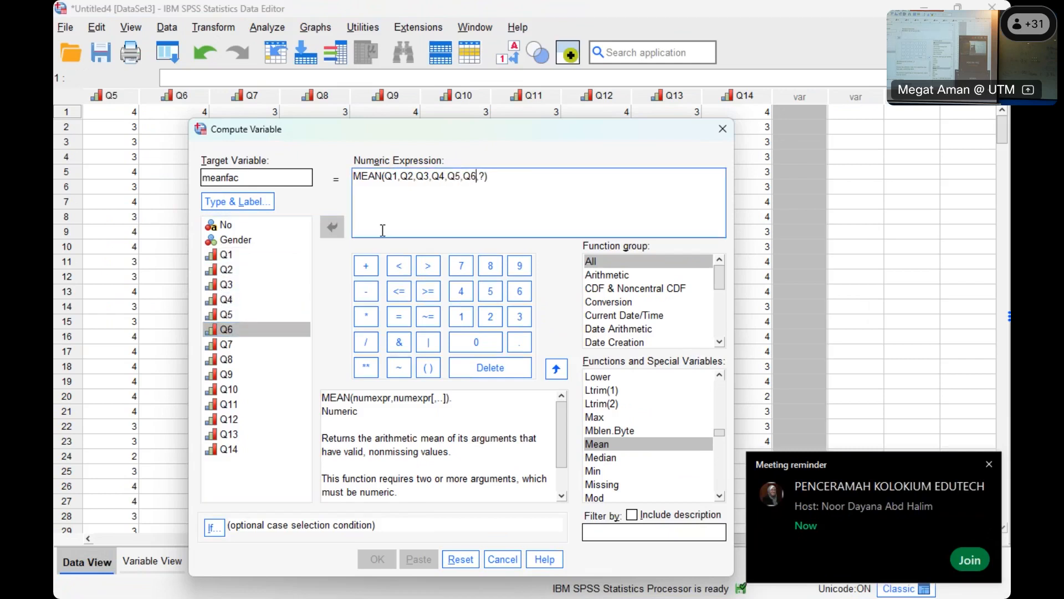
- Replace the remaining placeholder in the MEAN expression with Q7 and run the meanfac computation
double_click(483, 176)
double_click(483, 177)
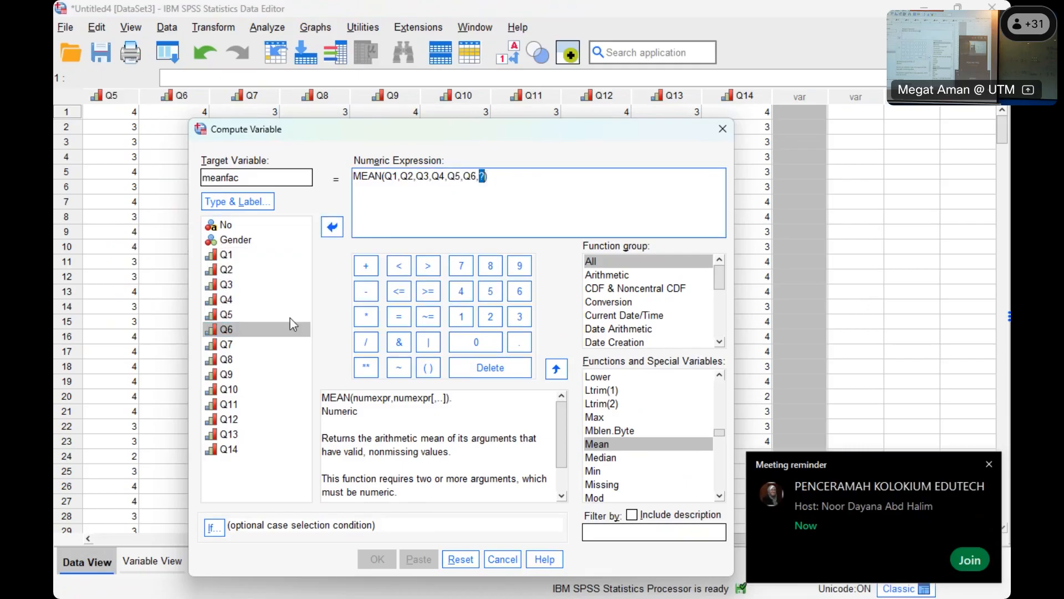
double_click(231, 344)
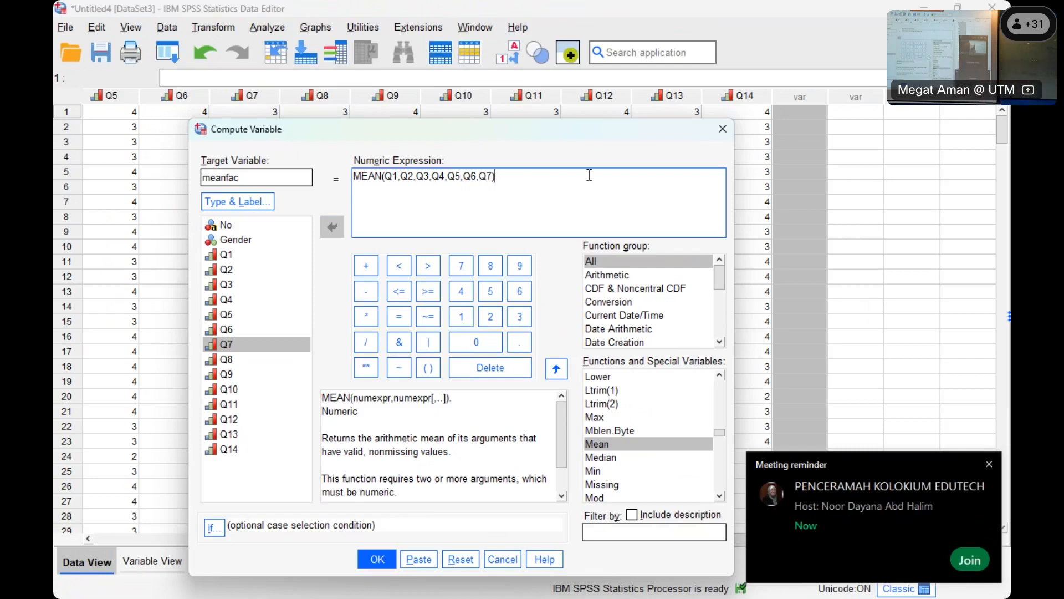
click(378, 560)
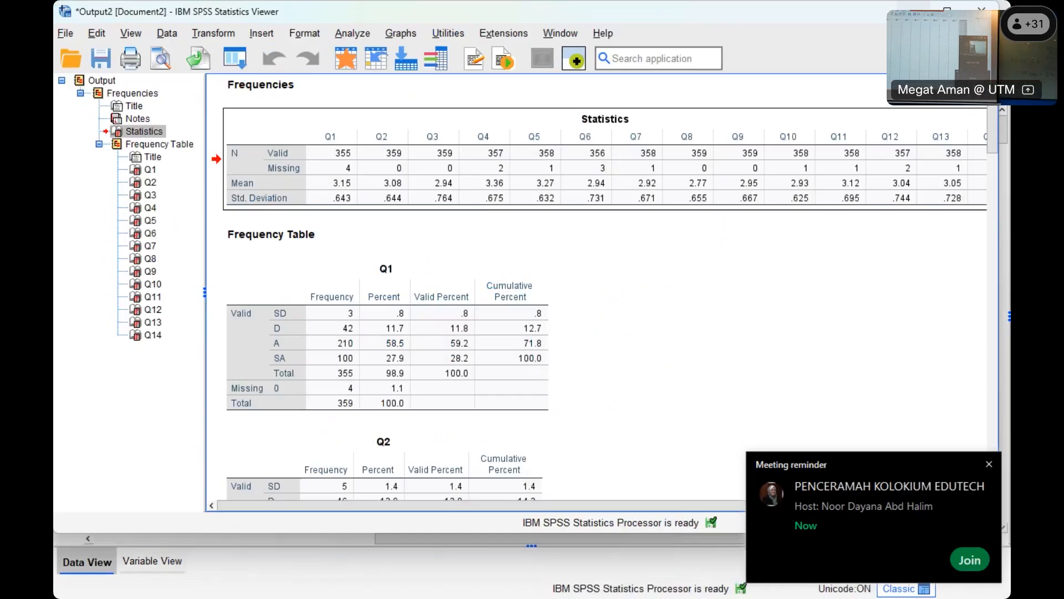
- Return to the questionnaire data values and select the new meanfac column
click(913, 10)
click(877, 117)
click(801, 96)
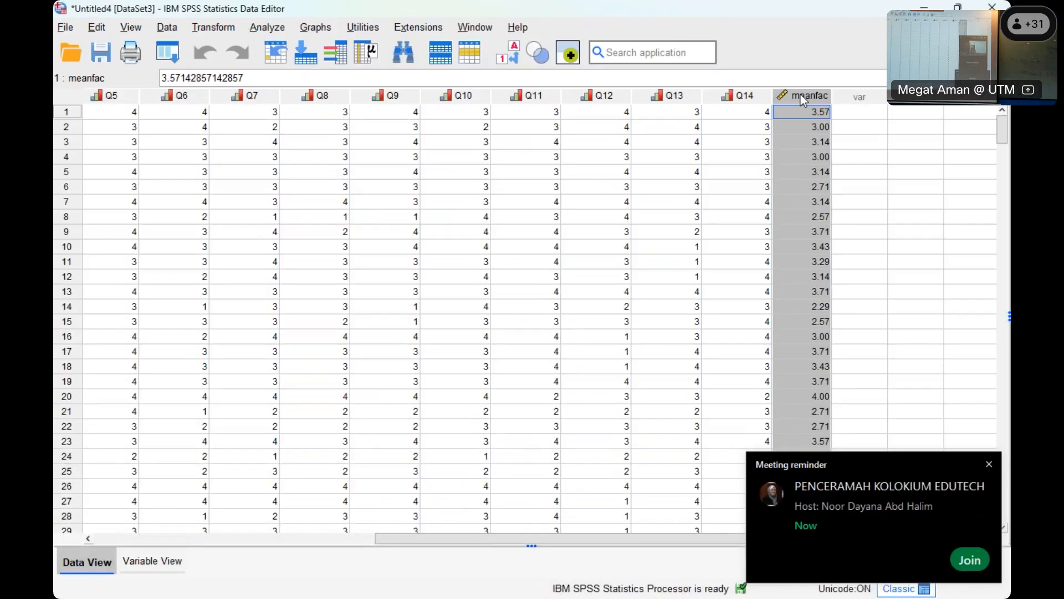
- View the customer satisfaction dataset and the other open windows, and return to the questionnaire dataset
click(926, 7)
click(123, 100)
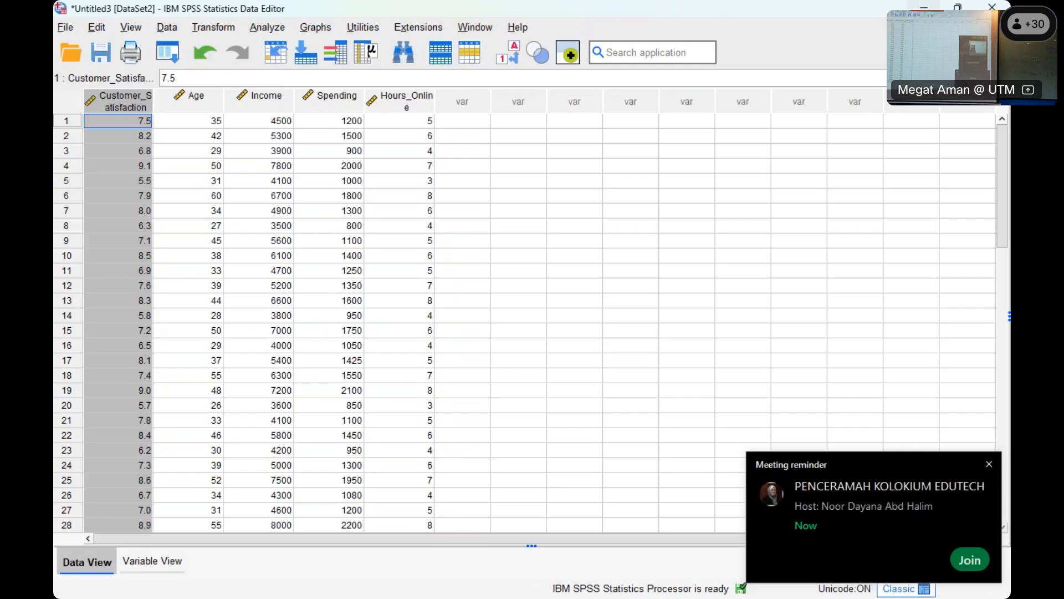
click(924, 7)
click(99, 561)
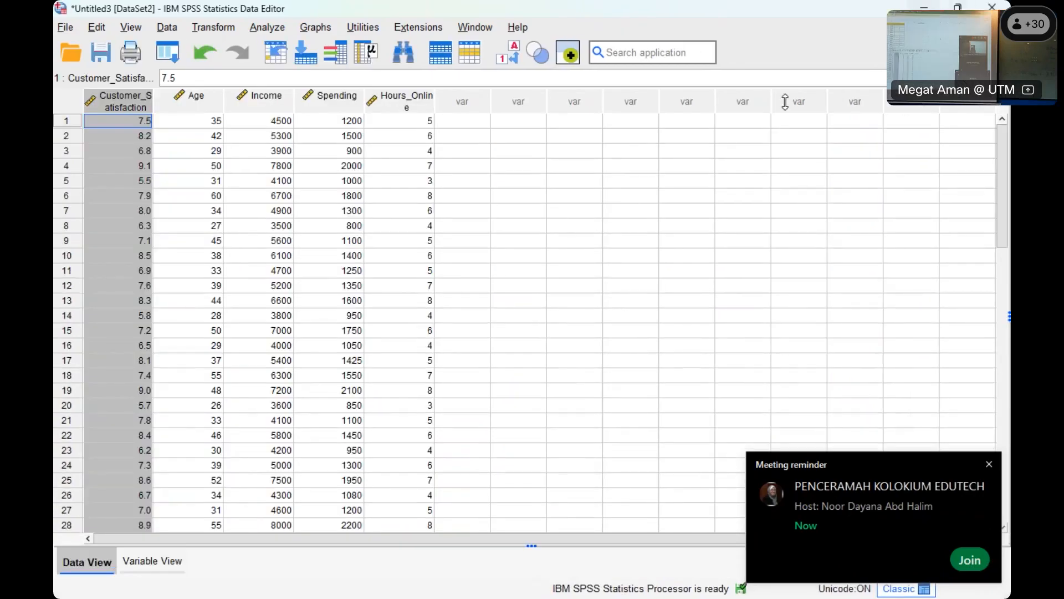
click(924, 7)
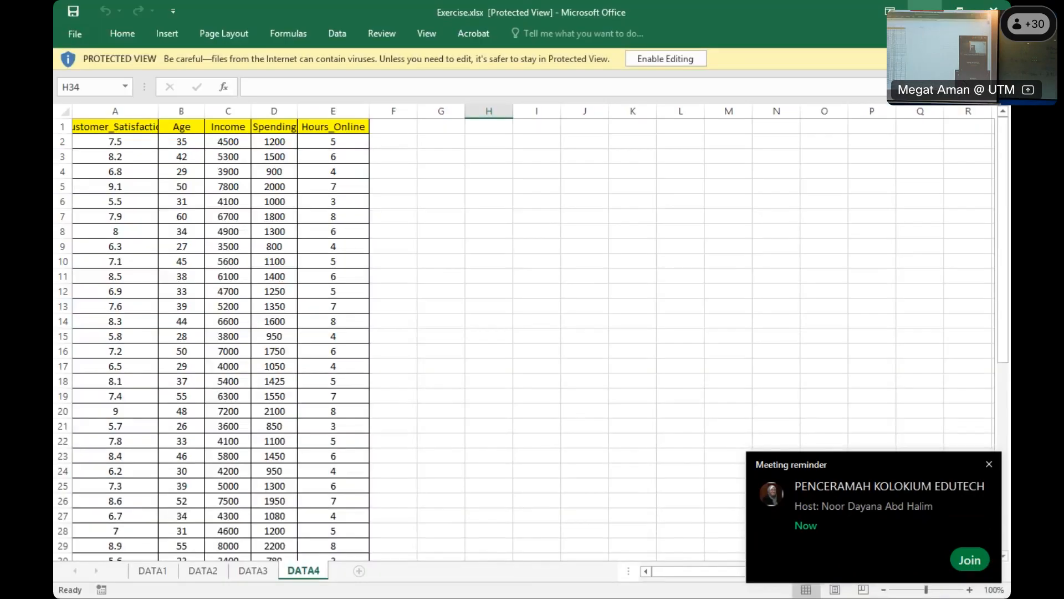
click(925, 6)
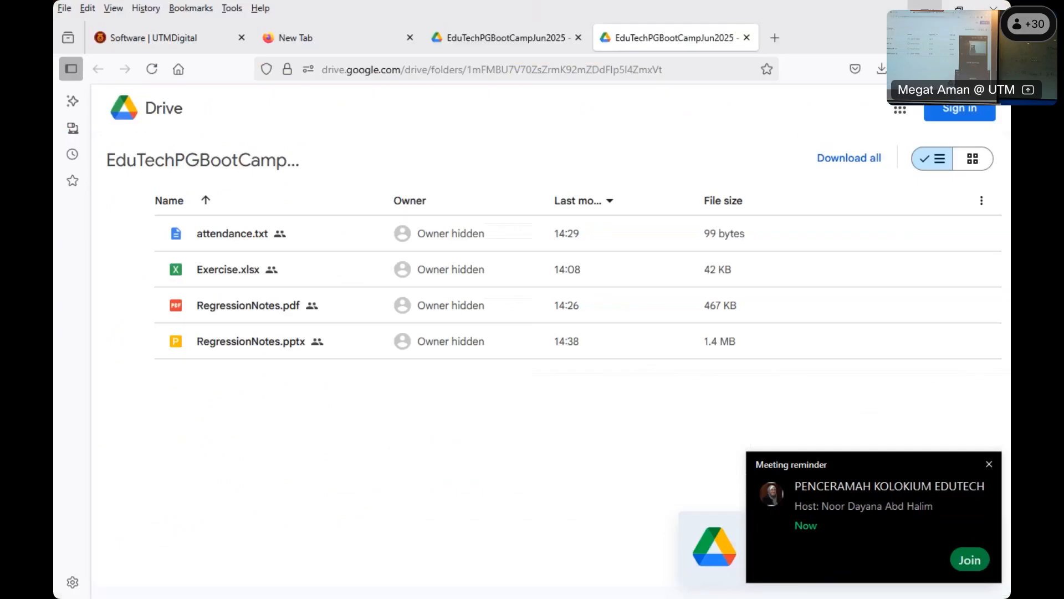
click(925, 5)
mouse_move(574, 581)
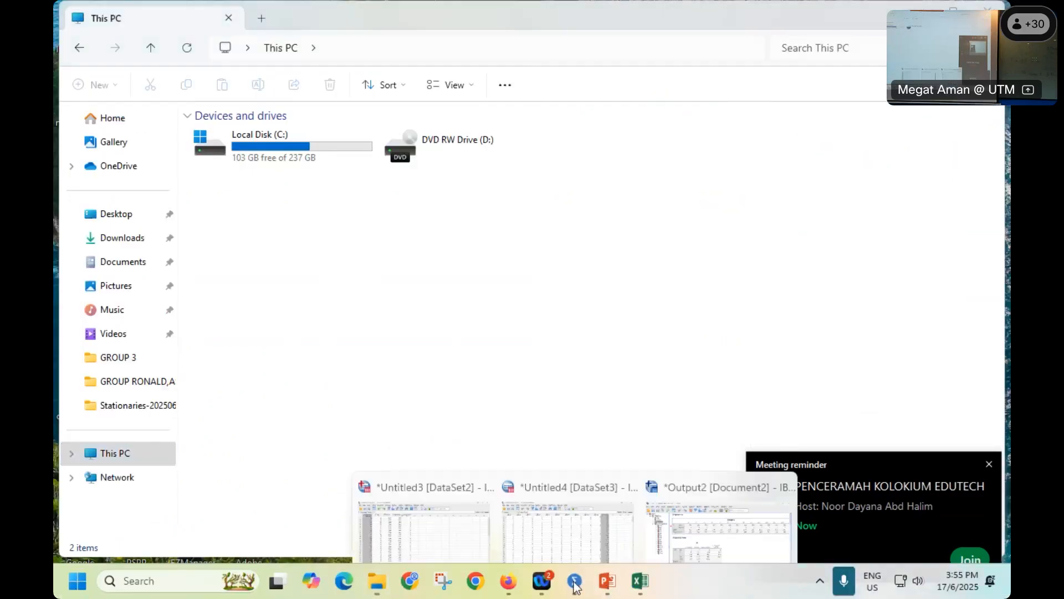
click(458, 493)
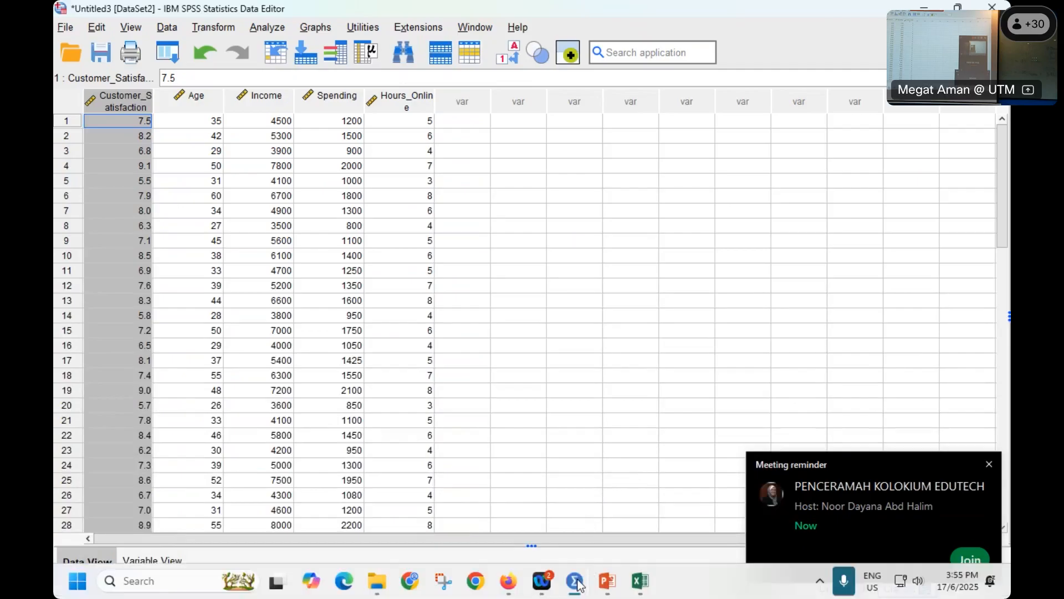
mouse_move(578, 583)
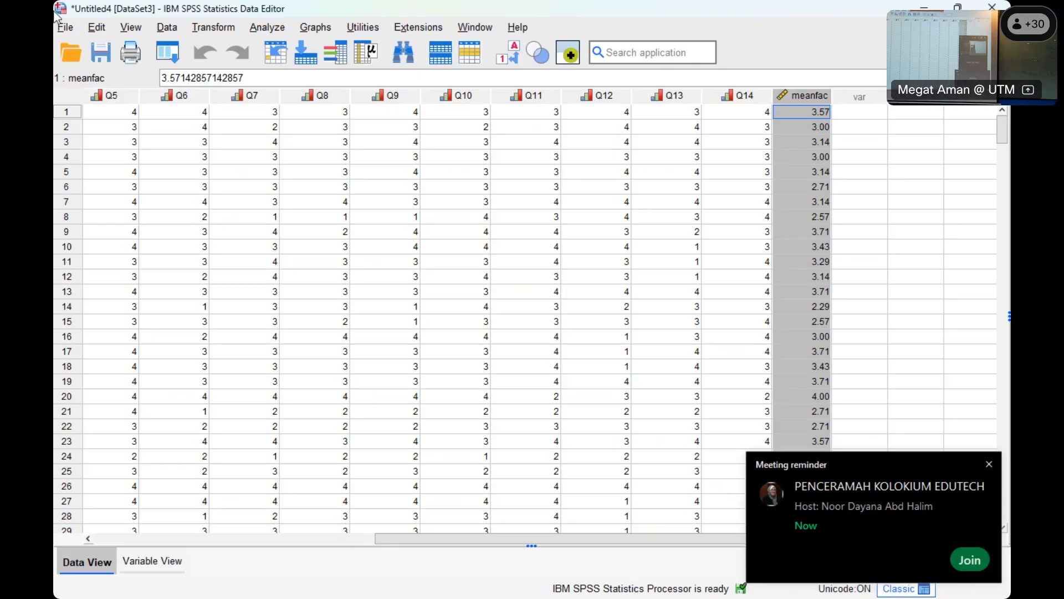
- Start a Recode into Different Variables transformation of Q1 with the output variable named q1new
click(214, 29)
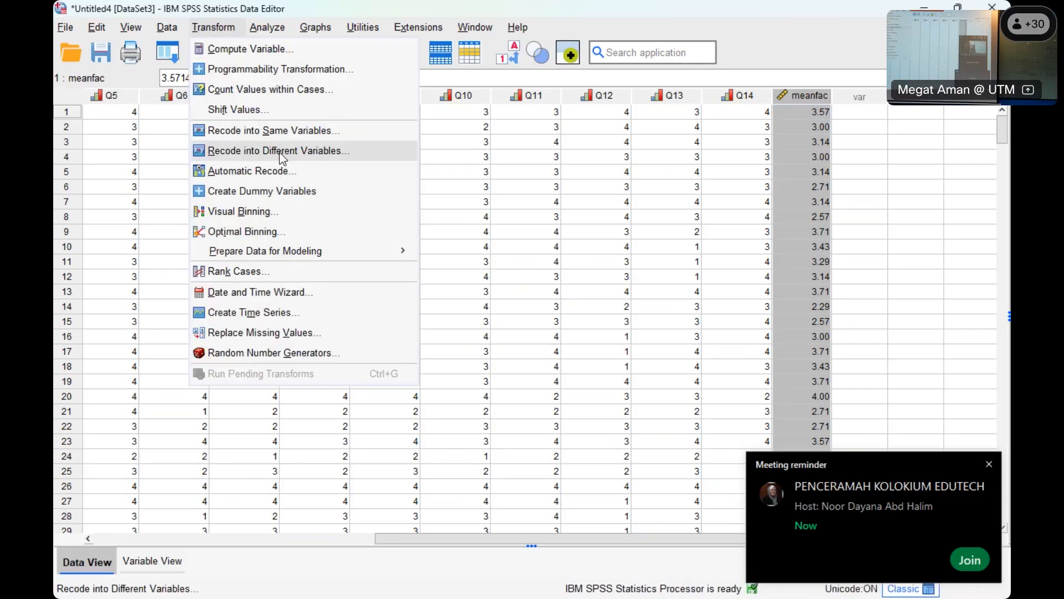
click(403, 150)
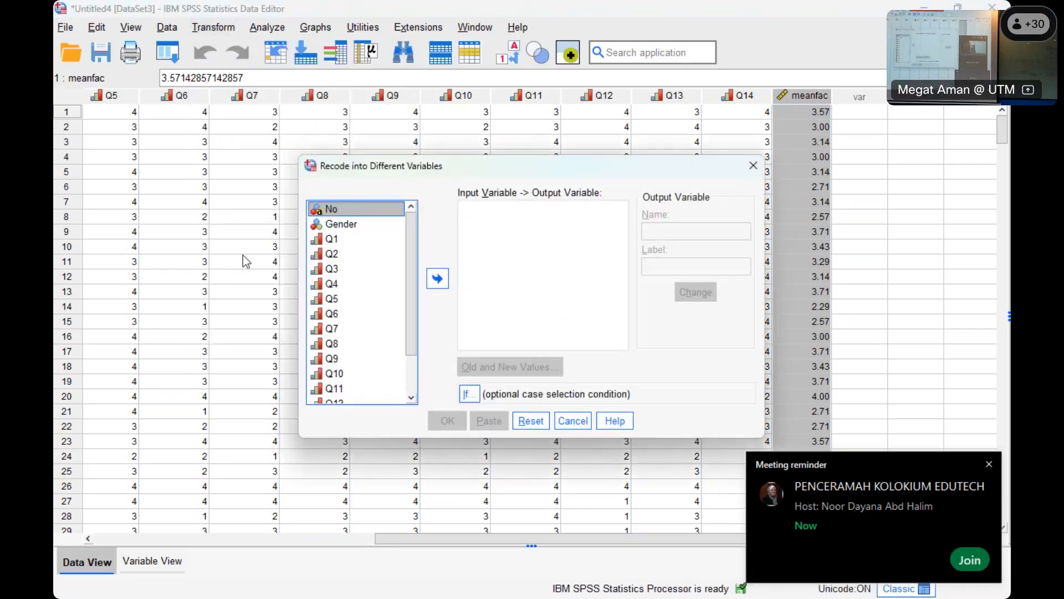
click(333, 239)
click(437, 278)
click(670, 232)
text(q1ne)
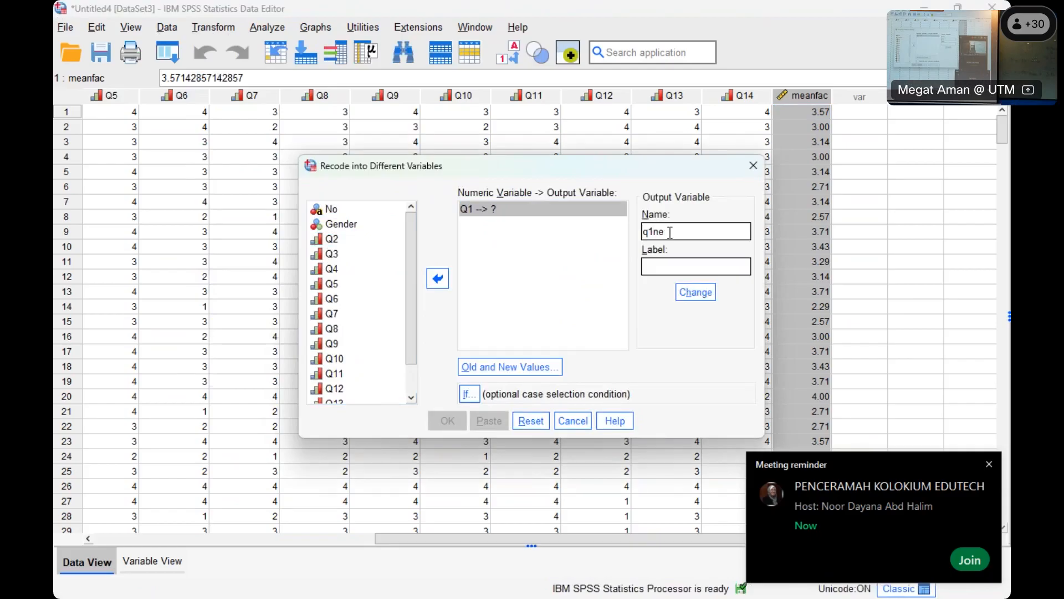
text(w)
click(693, 294)
- Define the recoding of old values 1 and 2 to the new value 1 for q1new
click(505, 365)
click(381, 209)
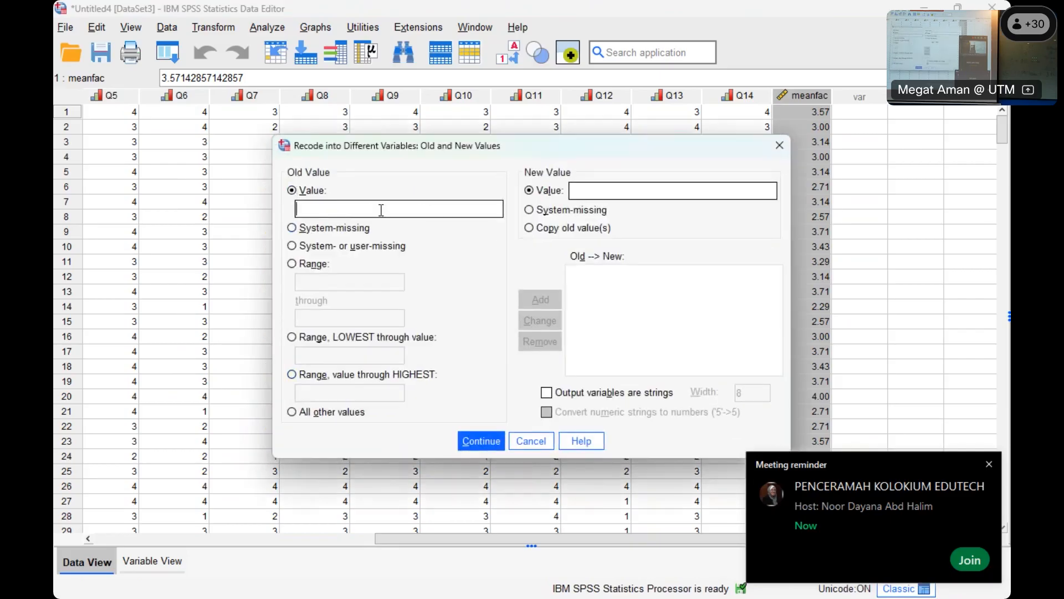
text(1)
click(616, 193)
text(1)
click(540, 299)
text(2)
click(612, 189)
text(1)
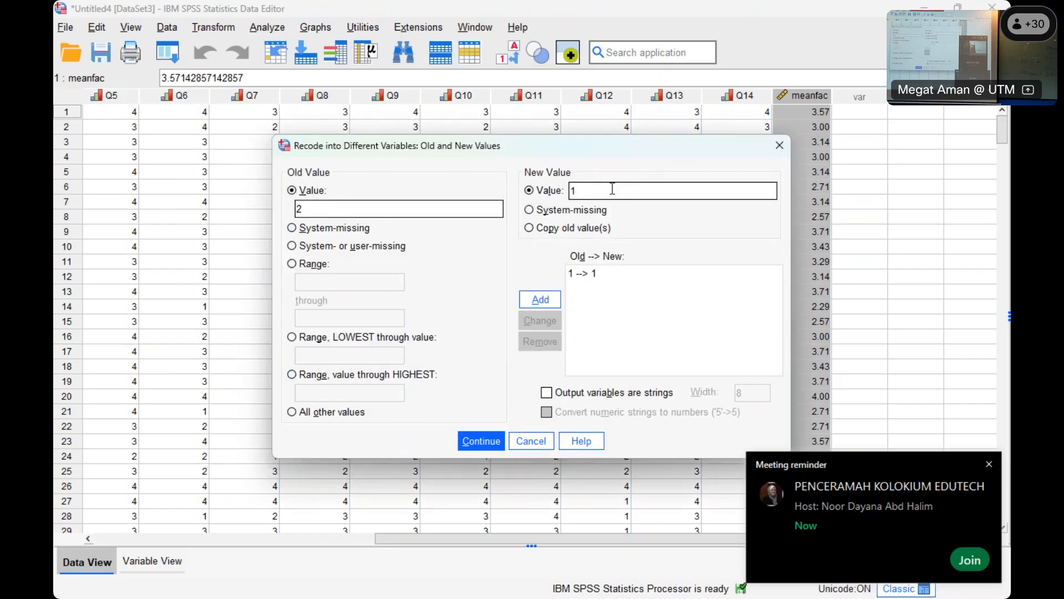
click(541, 299)
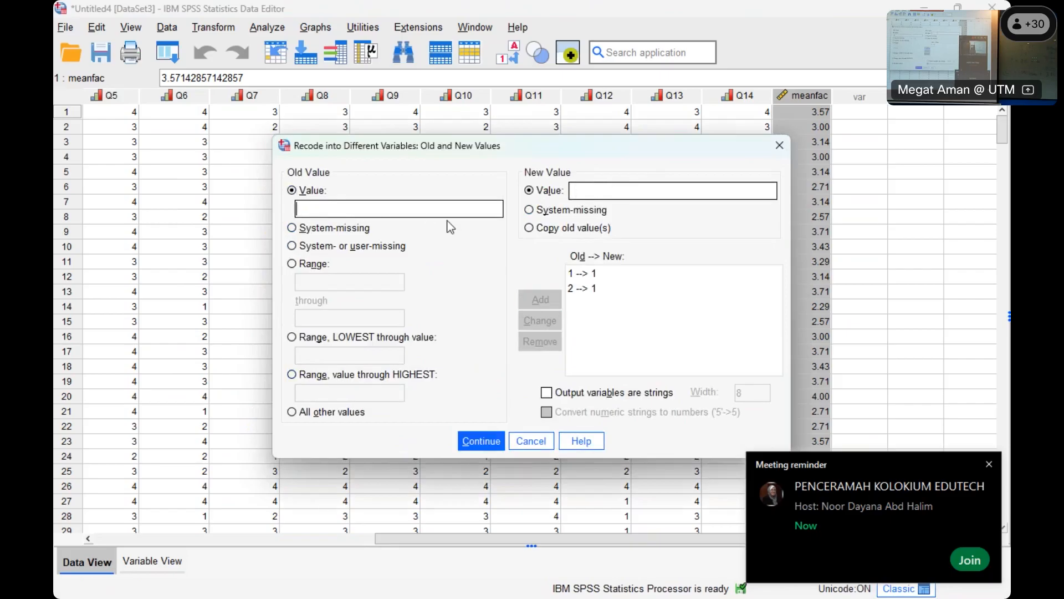
- Define the recoding of old values 3 and 4 to the new value 2 for q1new
text(3)
click(608, 191)
text(2)
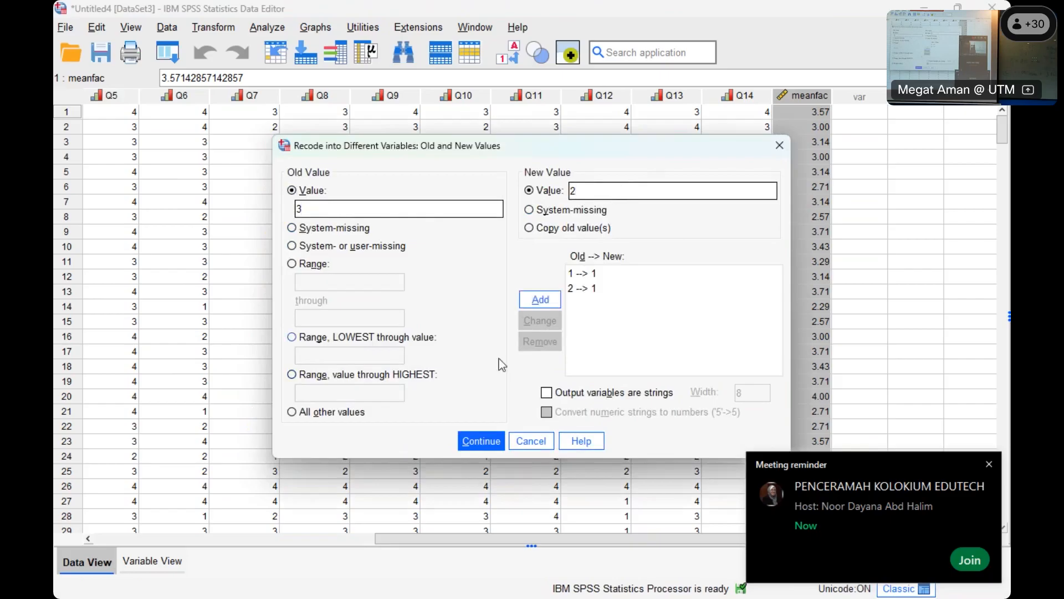
click(540, 300)
text(4)
click(612, 191)
text(2)
click(541, 303)
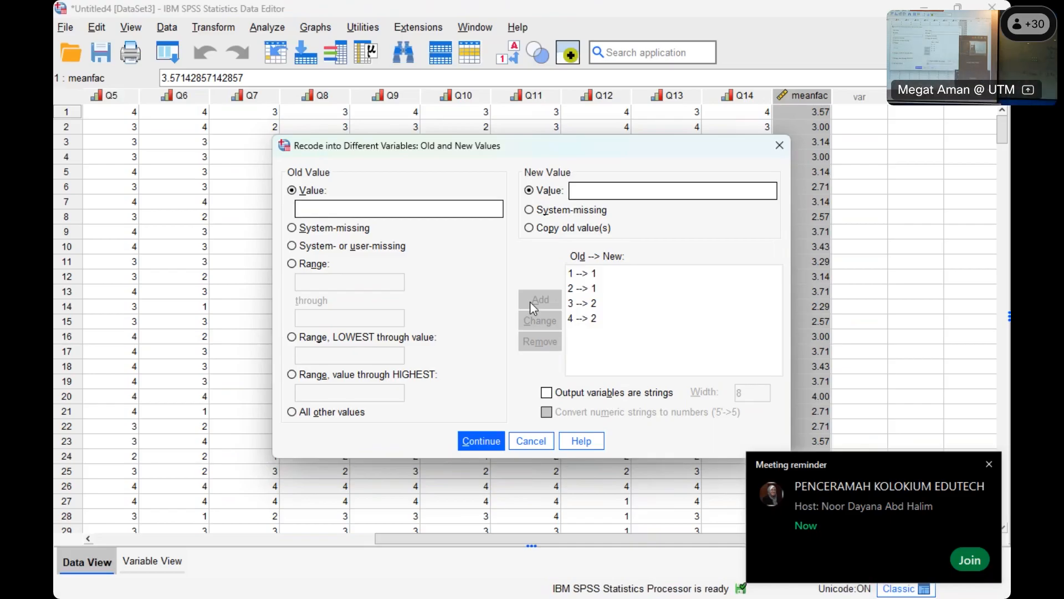
- Accept the old and new values, run the recode of Q1, and select the resulting q1new column
click(481, 441)
click(448, 421)
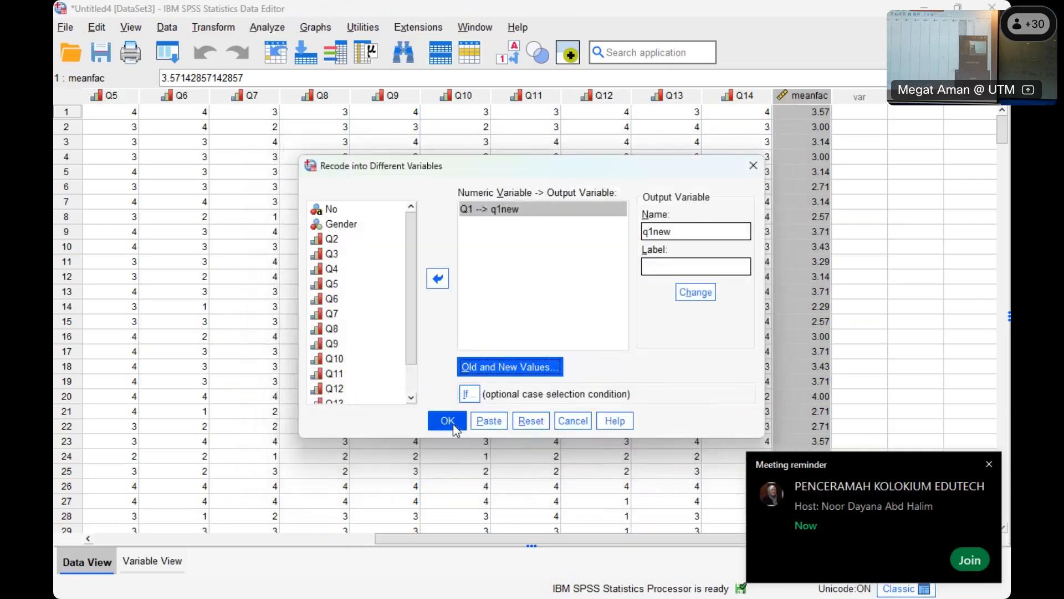
click(865, 96)
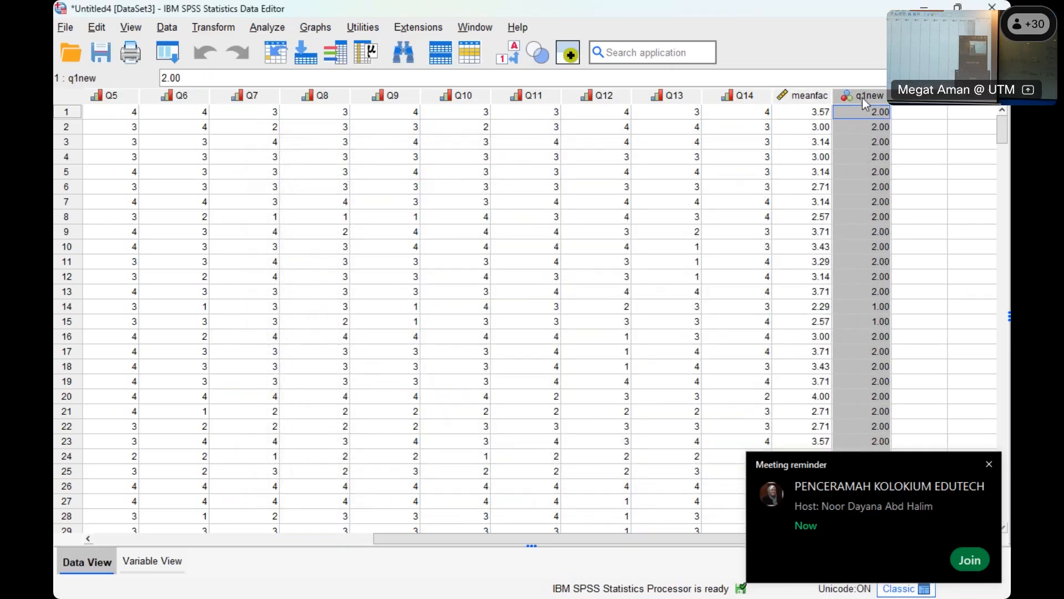